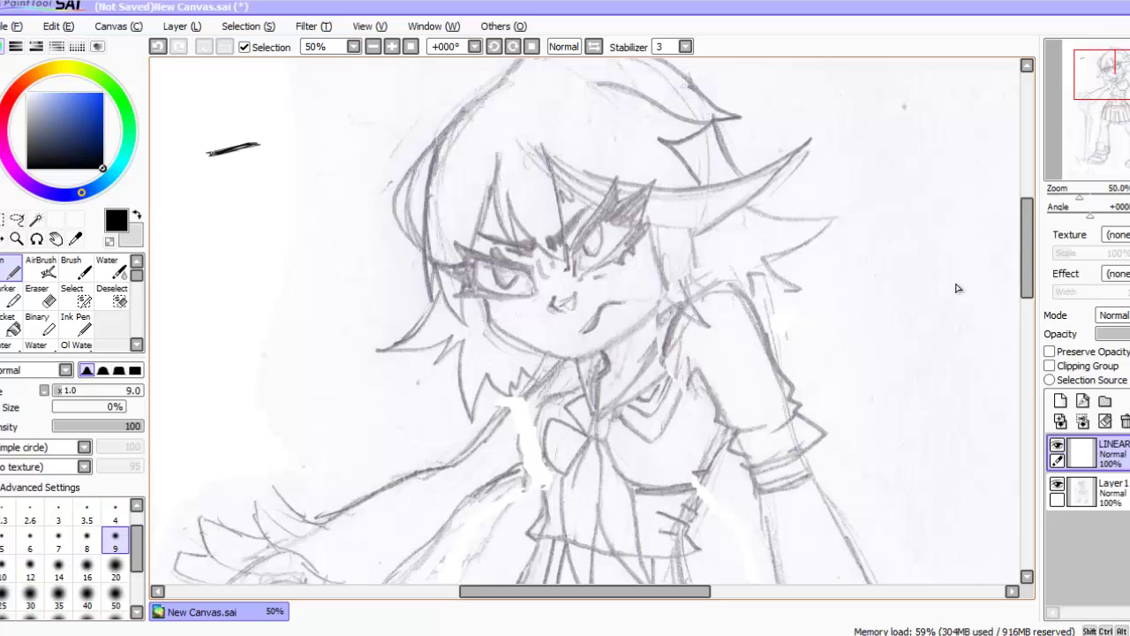
Step: Draw test strokes on the blank canvas beside the head with the Pen at size 9 and the Brush at size 16
drag(255, 143, 244, 146)
drag(212, 187, 243, 163)
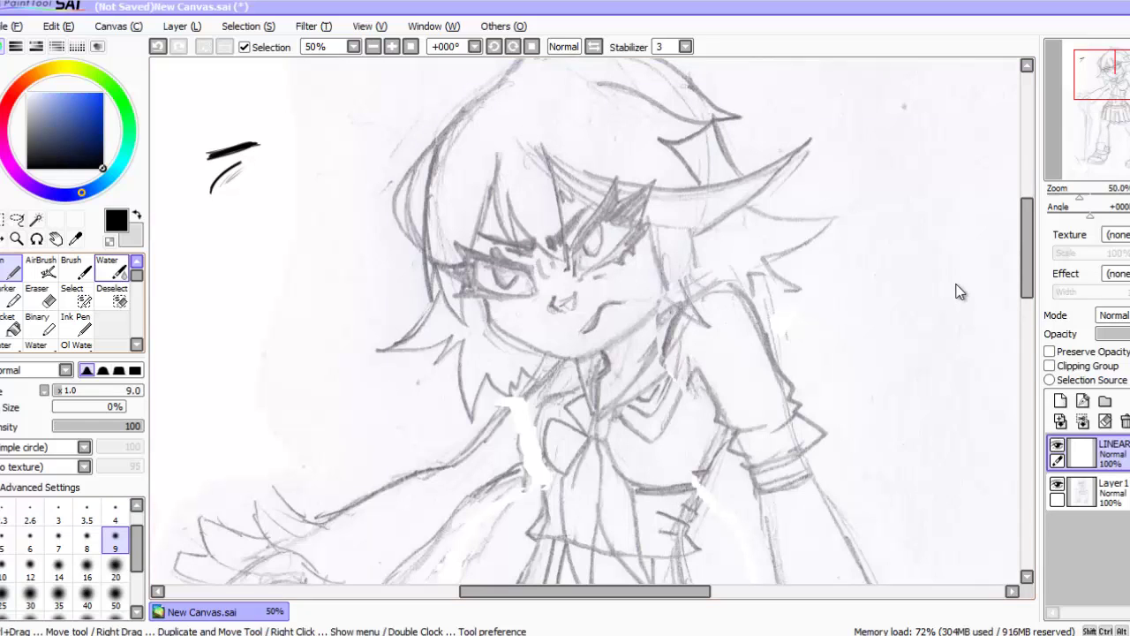
click(76, 268)
drag(218, 204, 240, 177)
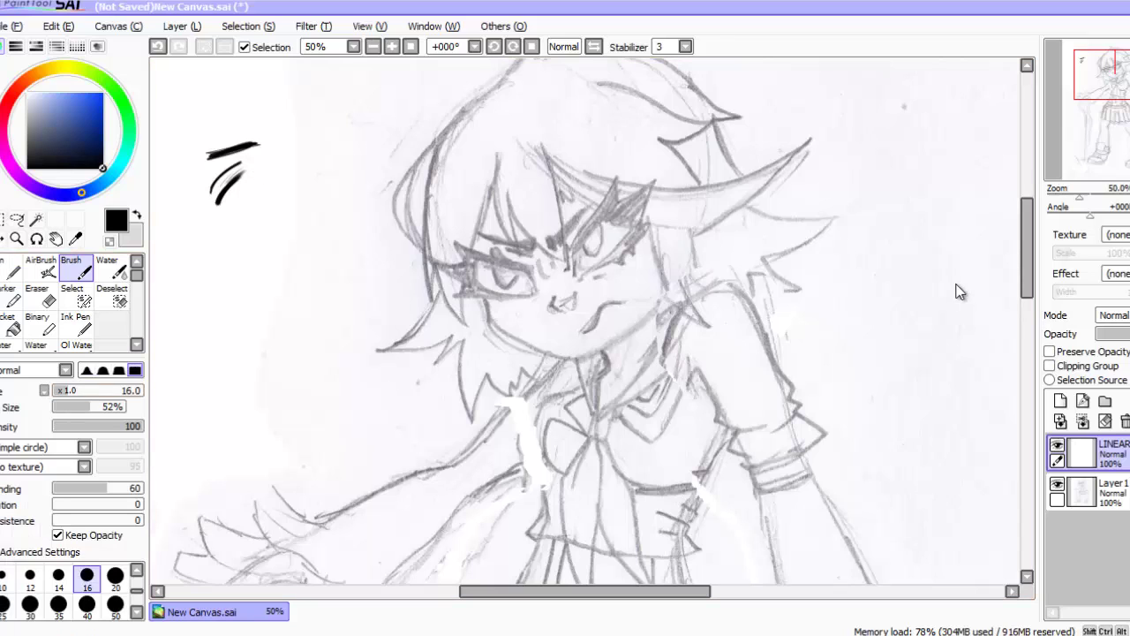
Step: Add test strokes beside the head with the Brush at size 9 and the Ink Pen at size 4
key(bracketleft)
key(bracketleft)
key(bracketleft)
key(bracketleft)
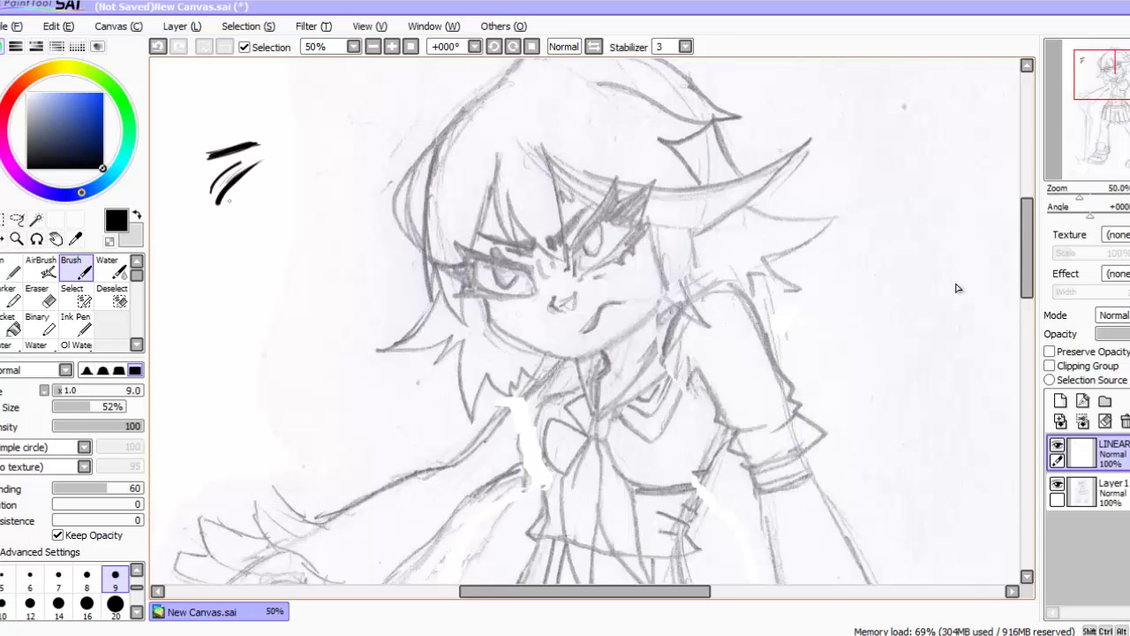
mouse_move(229, 204)
mouse_down()
mouse_move(254, 187)
mouse_move(242, 196)
mouse_up()
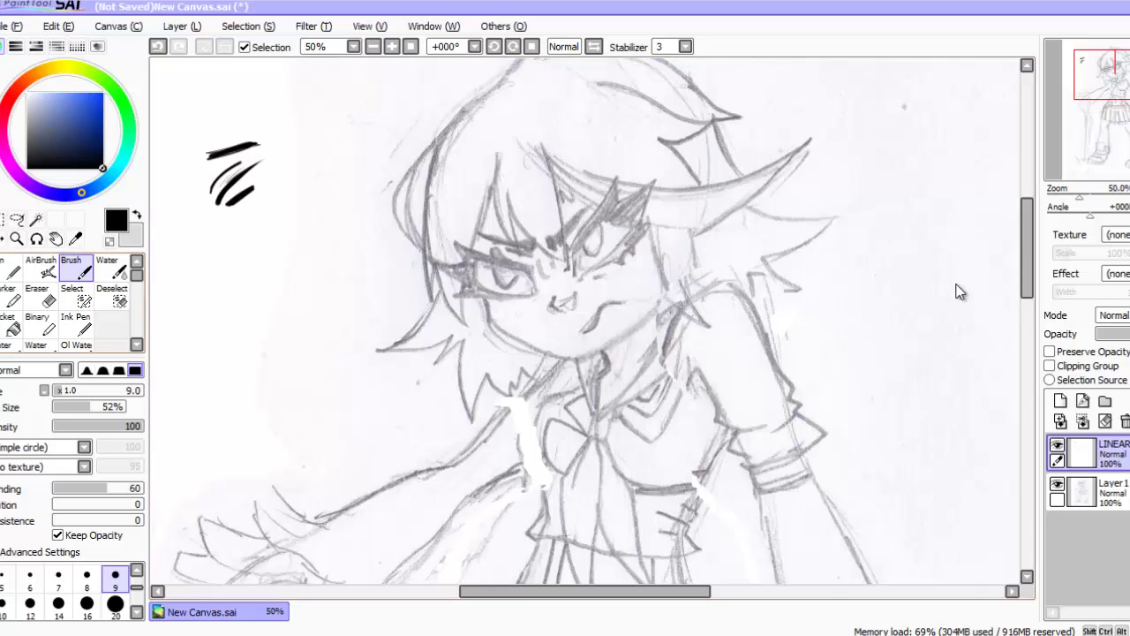
click(76, 324)
click(188, 228)
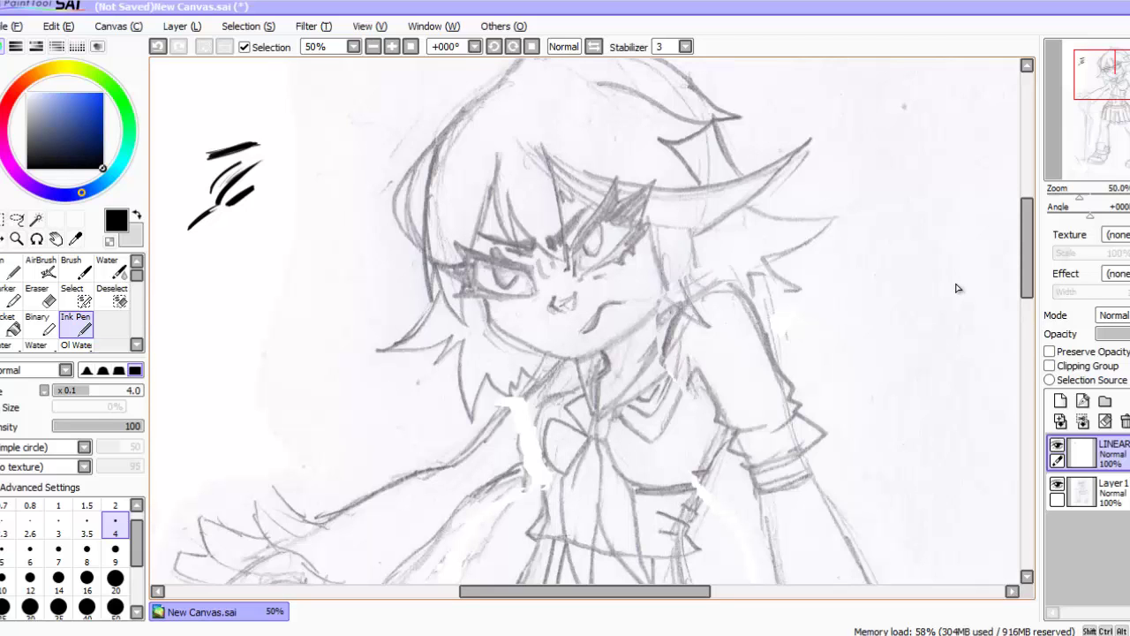
Step: Outline the opening and inner corner of the right-hand eye with the Ink Pen at size 4
scroll(956, 288, up, 1)
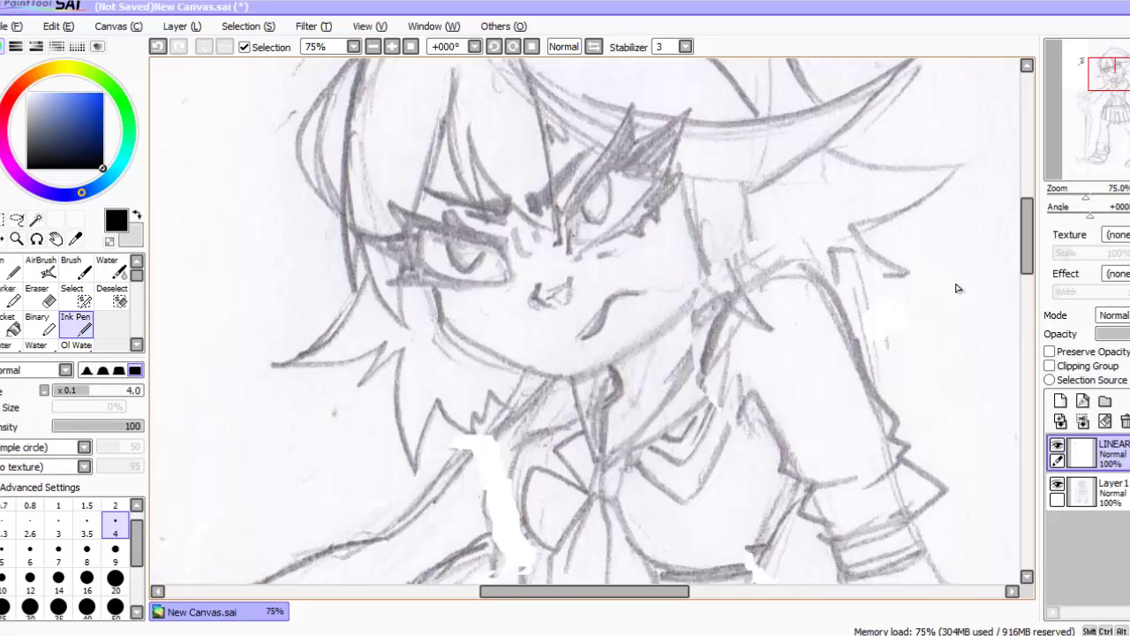
mouse_move(574, 246)
mouse_down()
mouse_move(609, 175)
mouse_move(653, 182)
mouse_up()
mouse_move(574, 244)
mouse_down()
mouse_move(618, 226)
mouse_move(653, 183)
mouse_up()
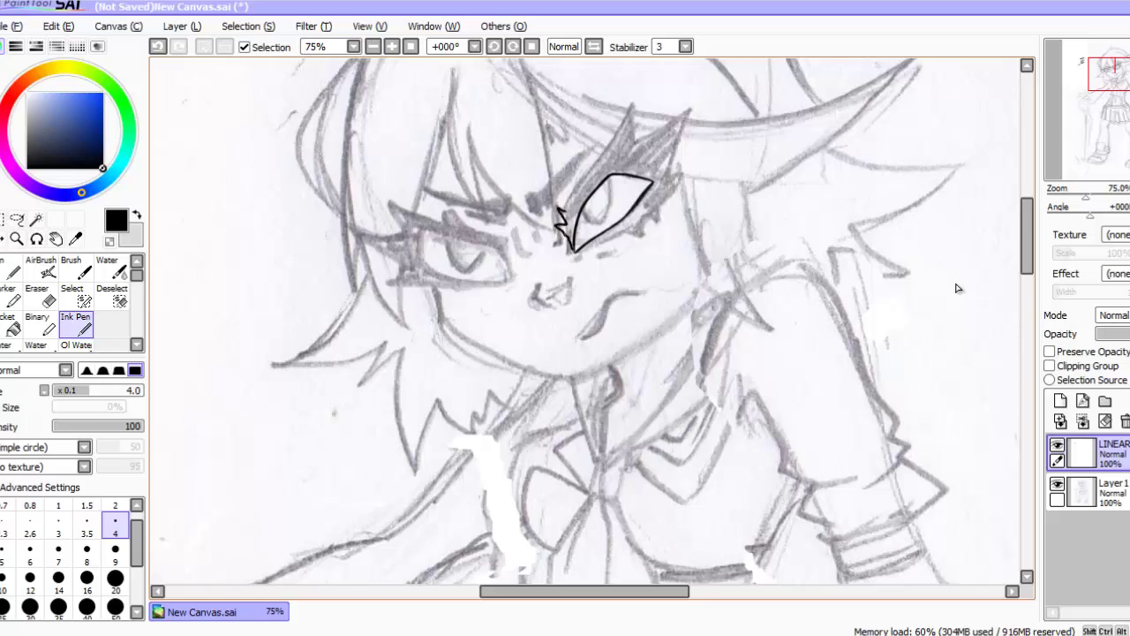
mouse_move(566, 210)
mouse_down()
mouse_move(633, 105)
mouse_move(632, 150)
mouse_move(660, 184)
mouse_up()
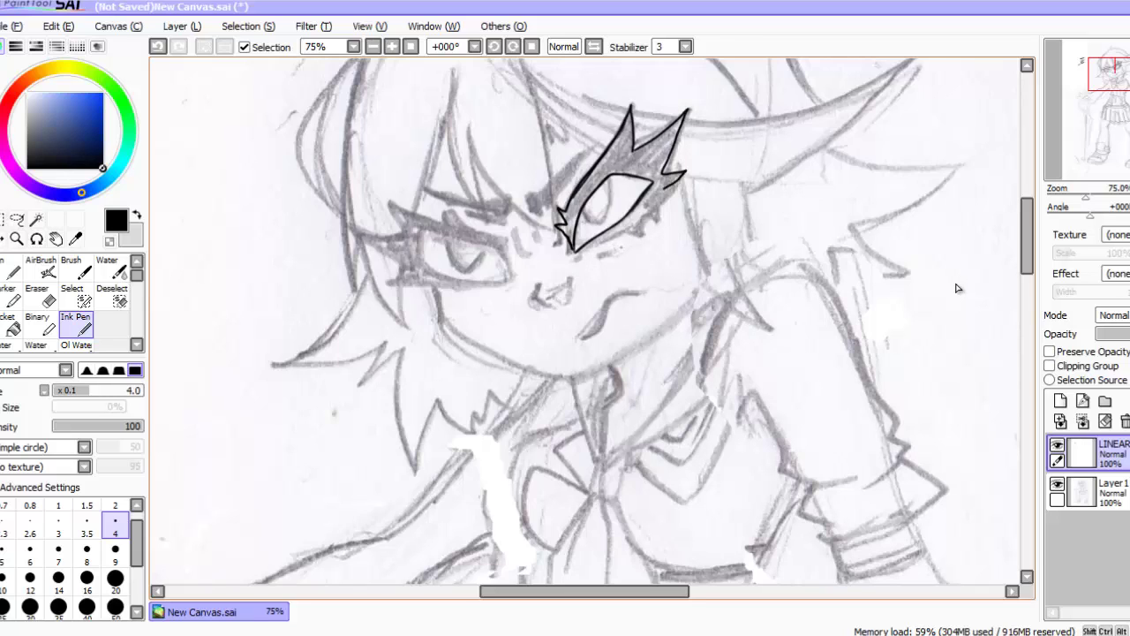
key(ctrl+z)
key(ctrl+z)
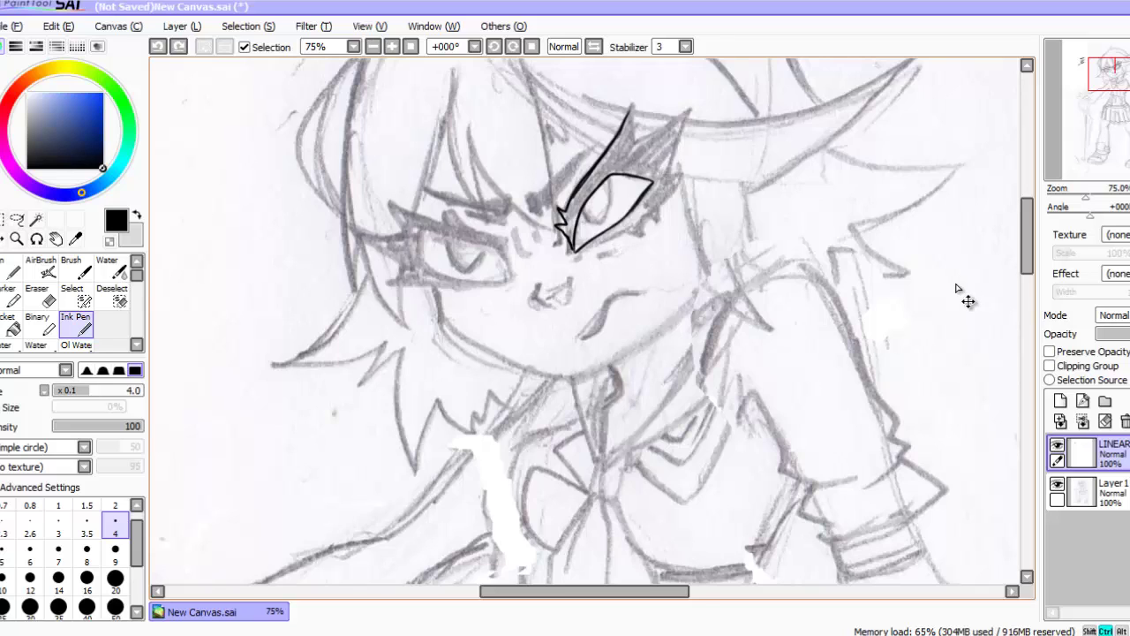
key(ctrl+z)
key(ctrl+z)
key(ctrl+z)
Step: Draw the spiky lashes around the right-hand eye and fill them solid black, finishing the edges with the Brush at size 4
mouse_move(572, 196)
mouse_down()
mouse_move(601, 162)
mouse_move(657, 148)
mouse_move(680, 173)
mouse_move(618, 231)
mouse_move(609, 164)
mouse_move(653, 166)
mouse_move(637, 168)
mouse_move(671, 153)
mouse_move(574, 212)
mouse_move(624, 225)
mouse_move(669, 185)
mouse_move(678, 160)
mouse_up()
key(b)
key(bracketleft)
key(bracketleft)
key(bracketleft)
key(bracketleft)
key(bracketleft)
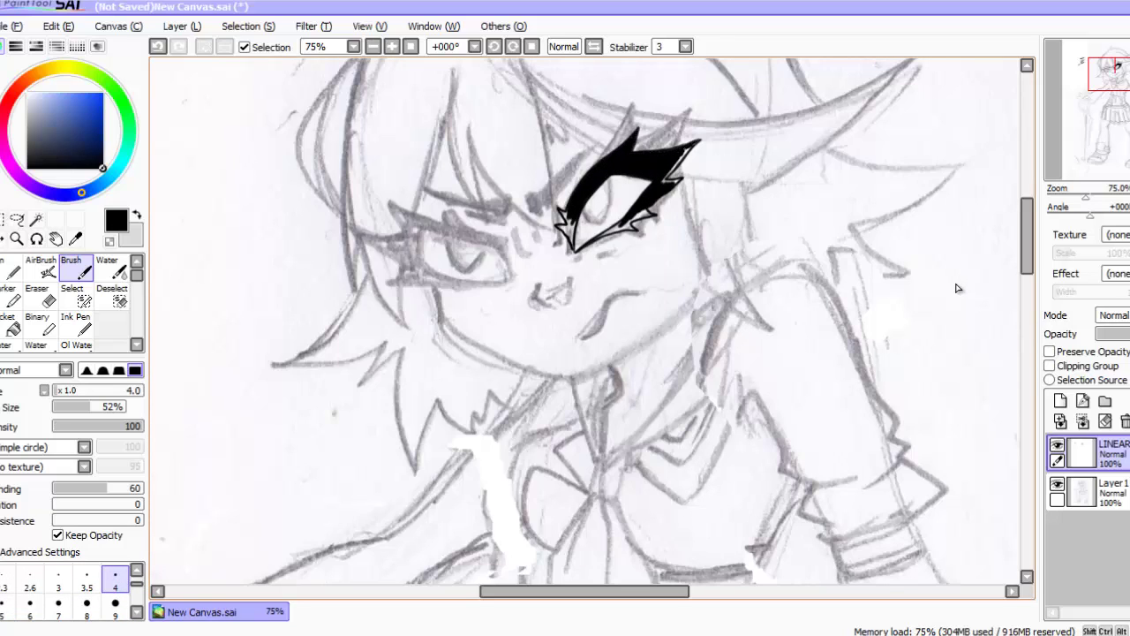
drag(687, 152, 666, 180)
drag(559, 223, 572, 246)
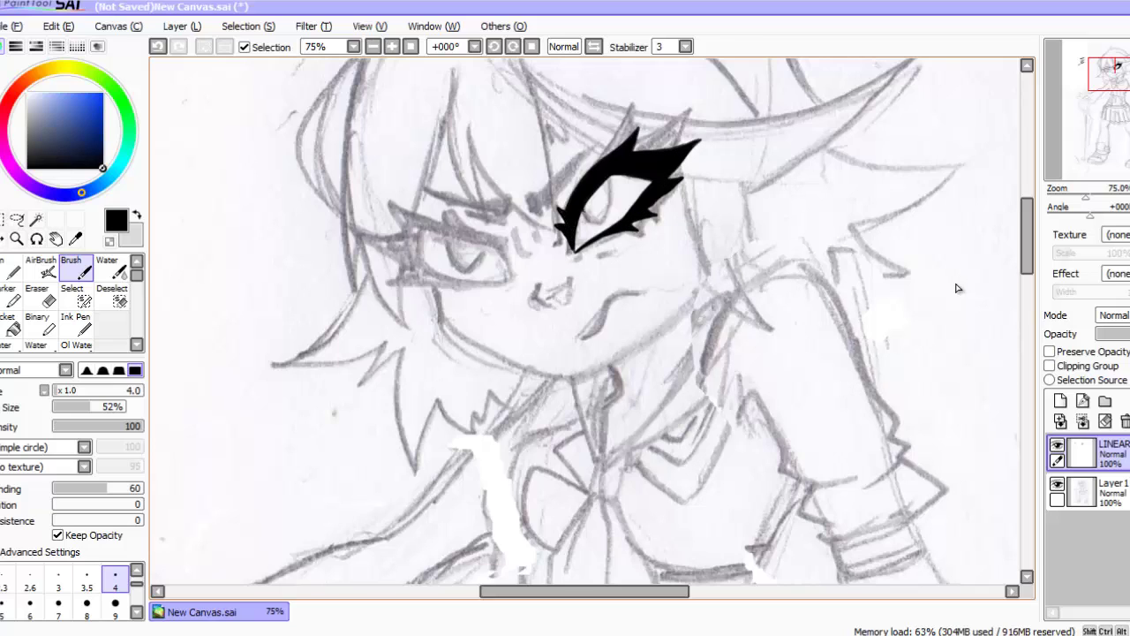
Step: Draw the iris of the right-hand eye and outline the left-hand eye with its pointed lashes
mouse_move(584, 207)
mouse_down()
mouse_move(609, 178)
mouse_move(611, 205)
mouse_move(608, 178)
mouse_up()
key(ctrl+z)
mouse_move(429, 227)
mouse_down()
mouse_move(487, 237)
mouse_move(506, 264)
mouse_move(423, 247)
mouse_move(509, 275)
mouse_move(437, 207)
mouse_move(399, 249)
mouse_move(491, 279)
mouse_up()
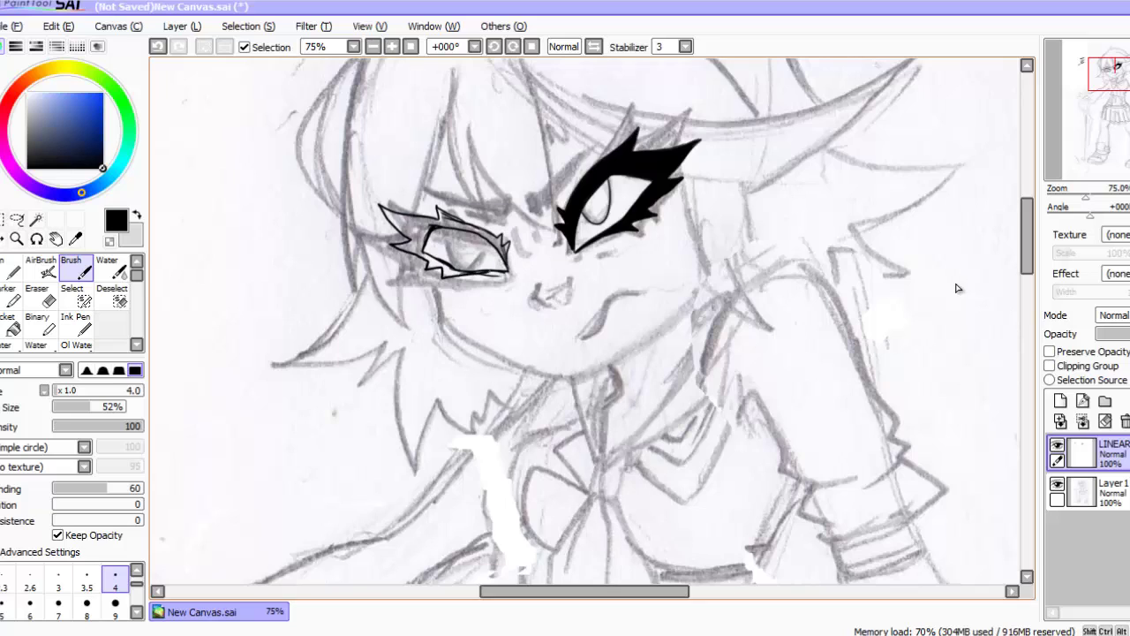
Step: Fill the left-hand eye's lashes solid black with the Brush at size 9, and draw its iris at size 4
click(115, 605)
mouse_move(392, 219)
mouse_down()
mouse_move(431, 247)
mouse_move(459, 227)
mouse_move(448, 212)
mouse_move(507, 256)
mouse_up()
drag(404, 238, 447, 269)
mouse_move(427, 256)
mouse_down()
mouse_move(452, 272)
mouse_move(409, 251)
mouse_up()
click(115, 579)
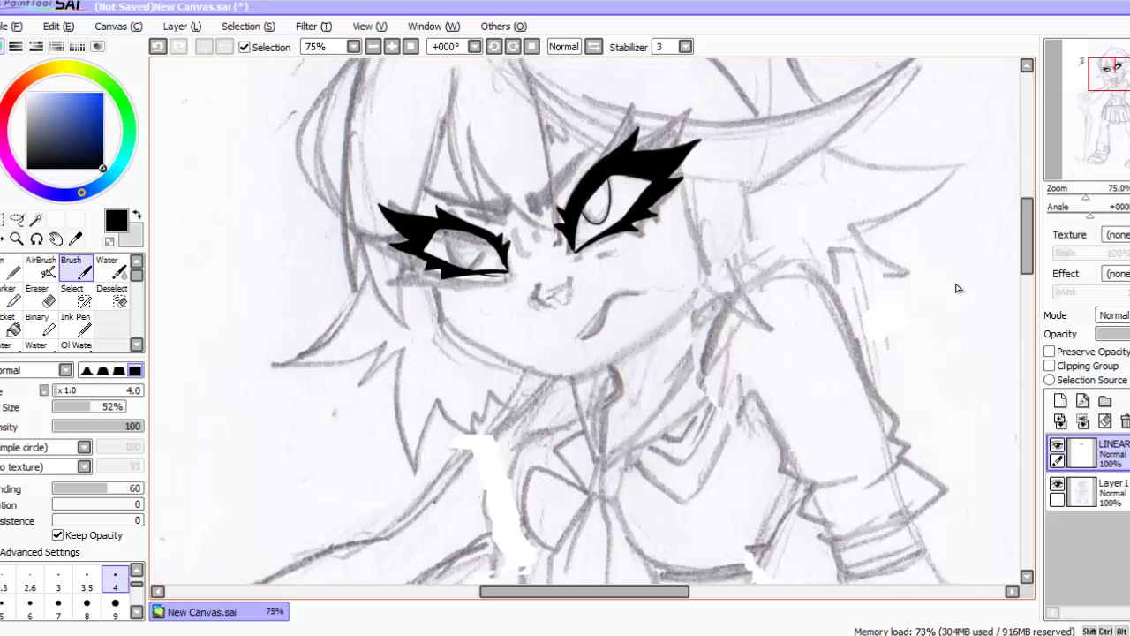
drag(444, 230, 480, 233)
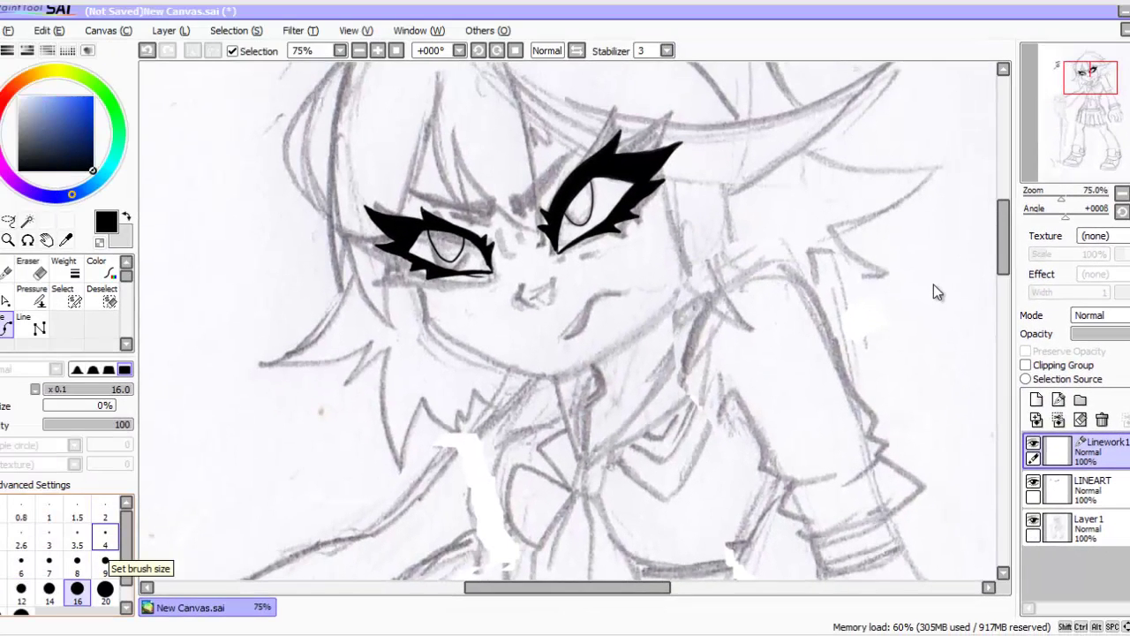
Step: Trace the jaw and chin and the short neck curve on the Linework1 layer with the Curve tool at size 7
click(49, 565)
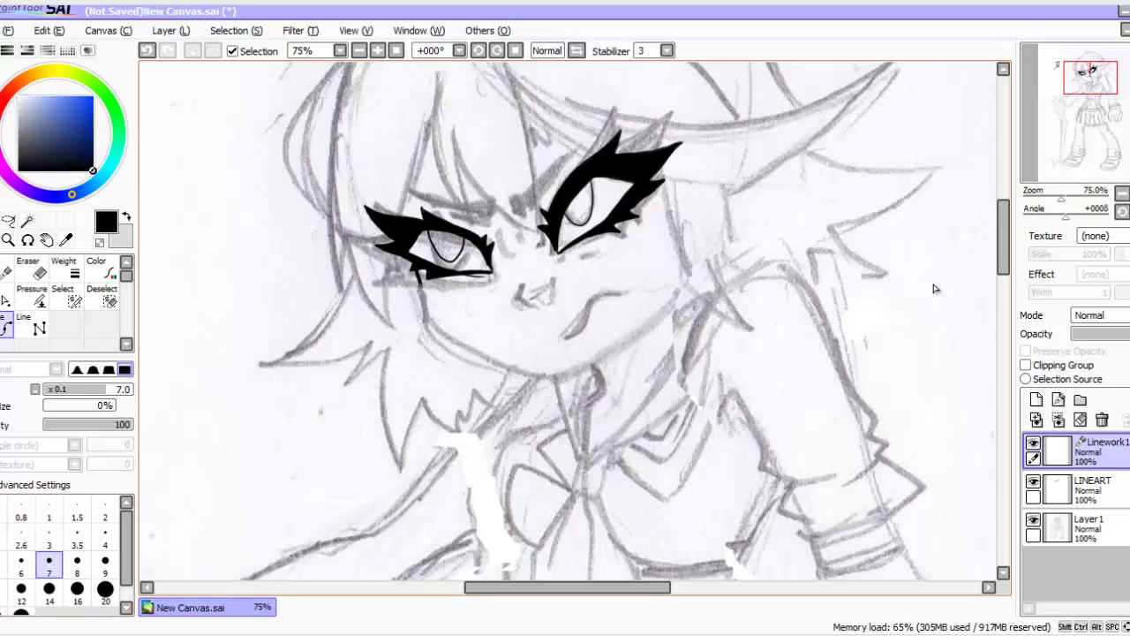
mouse_move(420, 270)
mouse_down()
mouse_move(429, 328)
mouse_move(538, 379)
mouse_move(563, 378)
mouse_move(664, 307)
mouse_up()
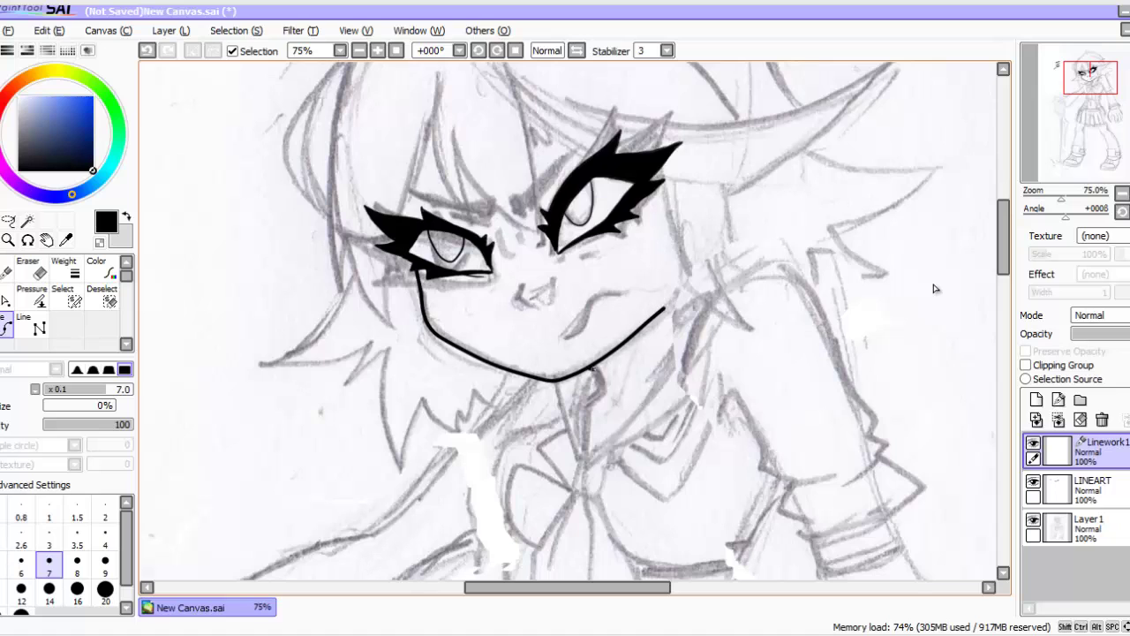
drag(590, 368, 600, 392)
Step: Trace the lower edge of the large side-swept bang at size 4 and start its upper edge from the tip
click(105, 537)
key(Up)
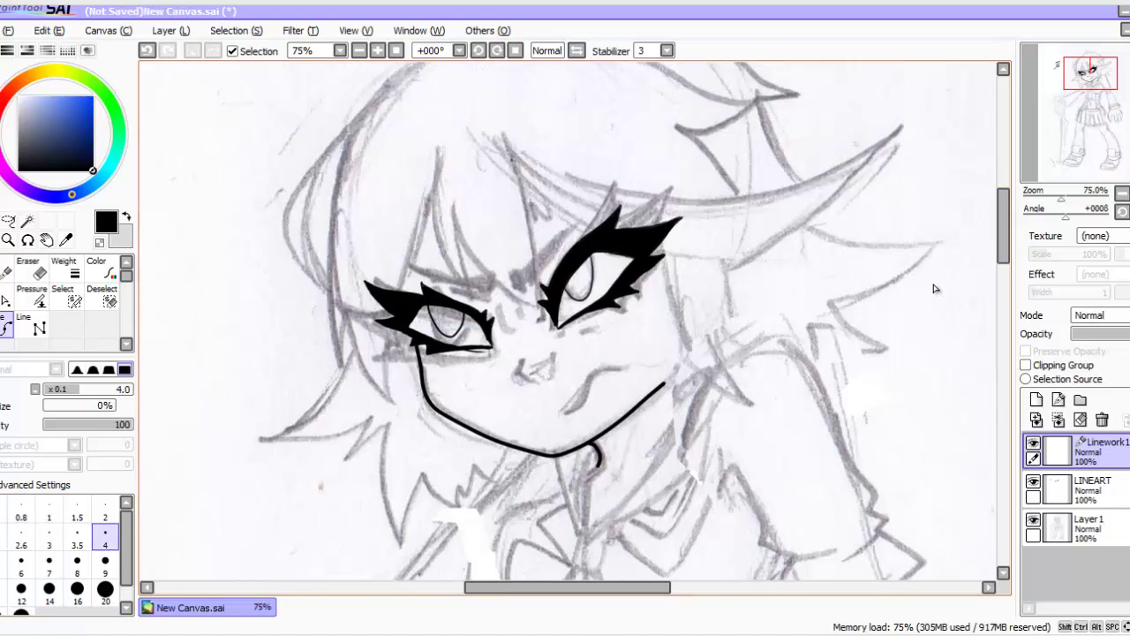
key(ctrl+z)
mouse_move(509, 148)
mouse_down()
mouse_move(535, 196)
mouse_move(523, 174)
mouse_move(592, 234)
mouse_move(726, 264)
mouse_move(820, 214)
mouse_move(901, 119)
mouse_up()
key(ctrl+z)
click(827, 172)
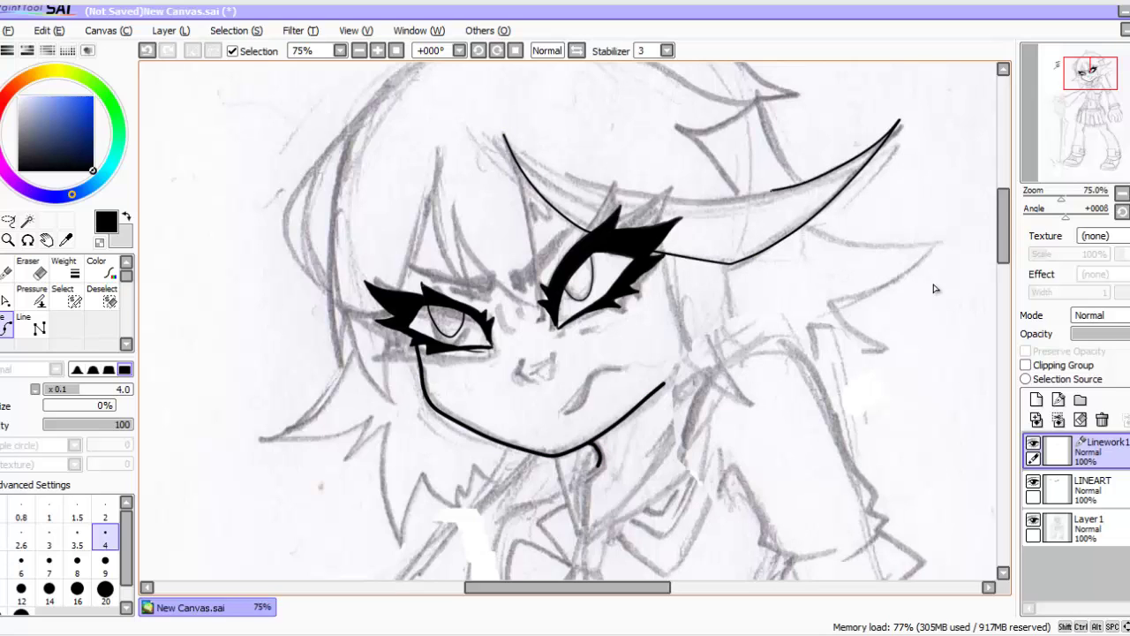
click(748, 197)
click(656, 197)
key(ctrl+z)
click(587, 198)
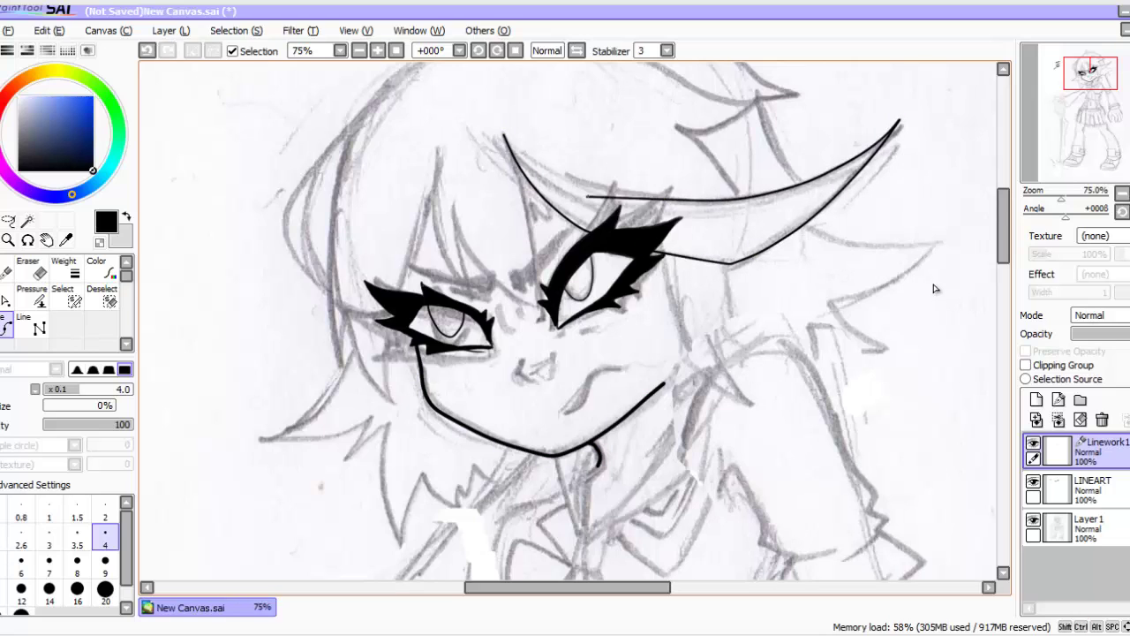
click(523, 154)
key(ctrl+z)
key(ctrl+z)
key(ctrl+z)
Step: Complete the swept bang's upper edge back to the parting and trace the pointed bang strands over the forehead
click(746, 202)
mouse_move(761, 197)
mouse_down()
mouse_move(607, 205)
mouse_move(487, 174)
mouse_move(507, 143)
mouse_up()
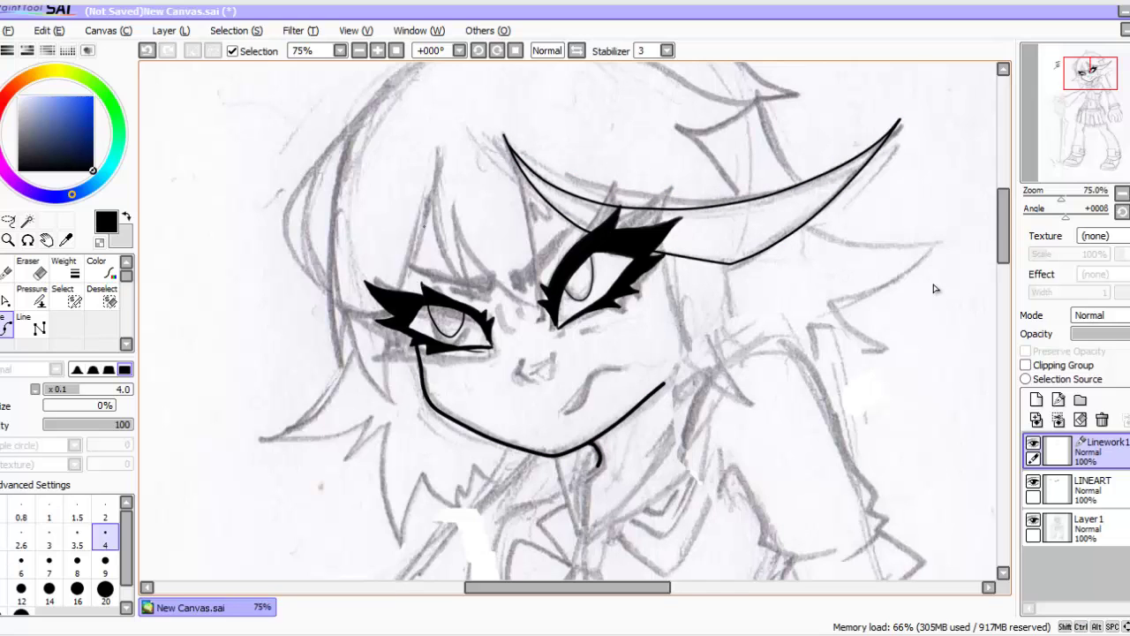
mouse_move(438, 148)
mouse_down()
mouse_move(432, 215)
mouse_move(468, 300)
mouse_up()
drag(457, 245, 471, 301)
mouse_move(453, 199)
mouse_down()
mouse_move(473, 300)
mouse_move(534, 226)
mouse_move(512, 154)
mouse_up()
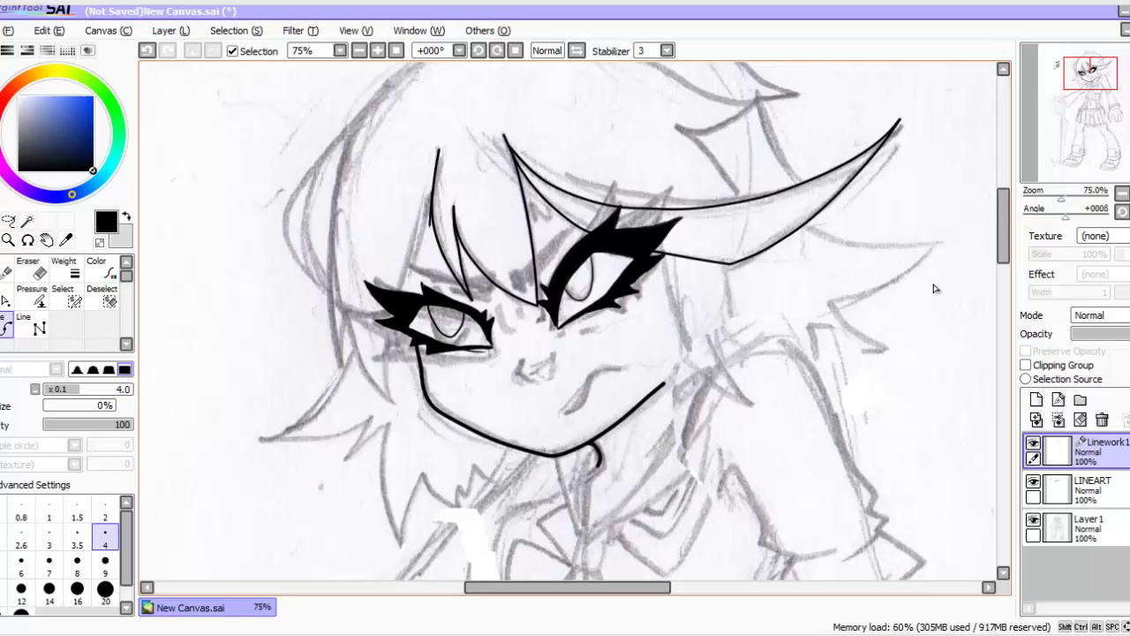
key(ctrl+z)
drag(356, 134, 328, 228)
key(ctrl+z)
click(105, 565)
drag(361, 115, 355, 125)
key(ctrl+z)
Step: Trace the thick outer hair contour at size 14, from the left side over the crown tuft to the right-hand spikes
click(49, 592)
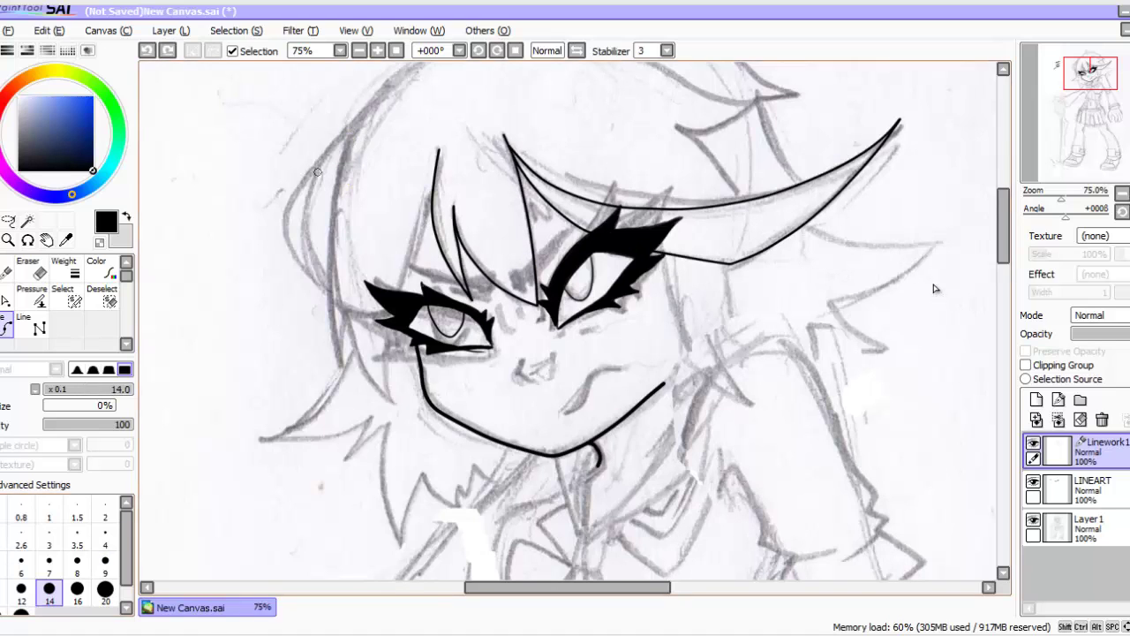
scroll(318, 172, up, 2)
mouse_move(445, 148)
mouse_down()
mouse_move(345, 252)
mouse_move(327, 411)
mouse_move(337, 466)
mouse_move(353, 450)
mouse_up()
mouse_move(350, 226)
mouse_down()
mouse_move(301, 289)
mouse_move(288, 349)
mouse_move(324, 396)
mouse_move(303, 322)
mouse_move(343, 251)
mouse_up()
scroll(442, 203, up, 1)
mouse_move(444, 199)
mouse_down()
mouse_move(502, 110)
mouse_move(500, 159)
mouse_move(563, 136)
mouse_move(704, 174)
mouse_move(801, 255)
mouse_move(776, 256)
mouse_move(772, 279)
mouse_move(793, 328)
mouse_move(902, 273)
mouse_move(819, 372)
mouse_move(889, 399)
mouse_move(935, 394)
mouse_move(882, 460)
mouse_move(890, 449)
mouse_move(850, 461)
mouse_move(888, 497)
mouse_move(883, 506)
mouse_move(835, 534)
mouse_up()
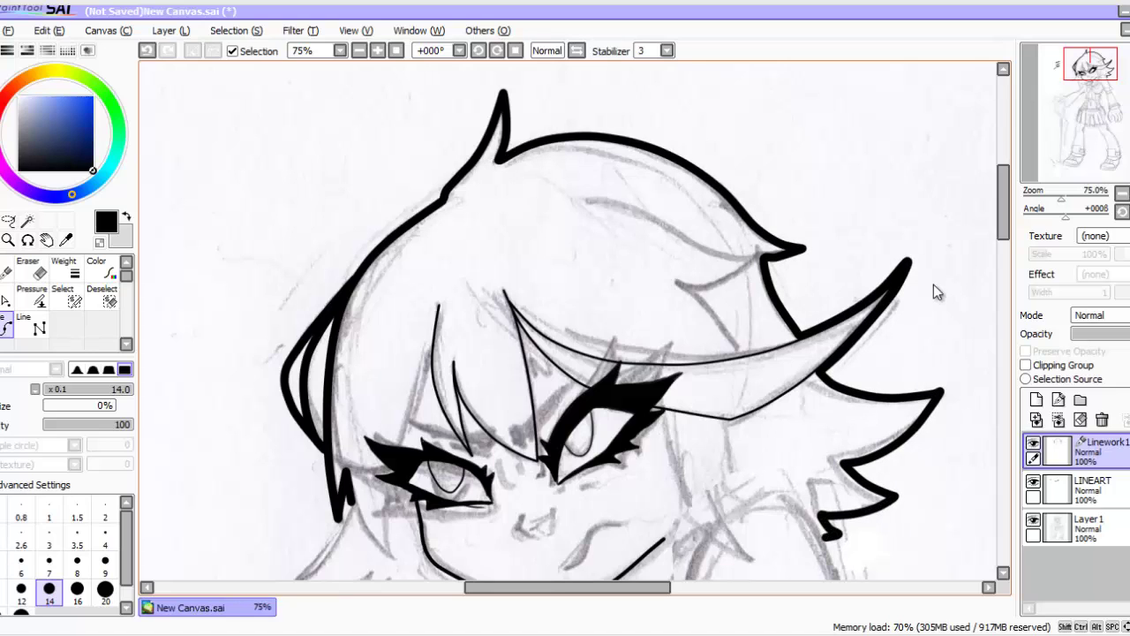
Step: Trace the left-hand hair spikes below the eye down to the shoulder with the size 14 curve
scroll(933, 285, down, 3)
click(262, 357)
click(308, 338)
double_click(351, 265)
click(262, 357)
click(343, 358)
click(369, 340)
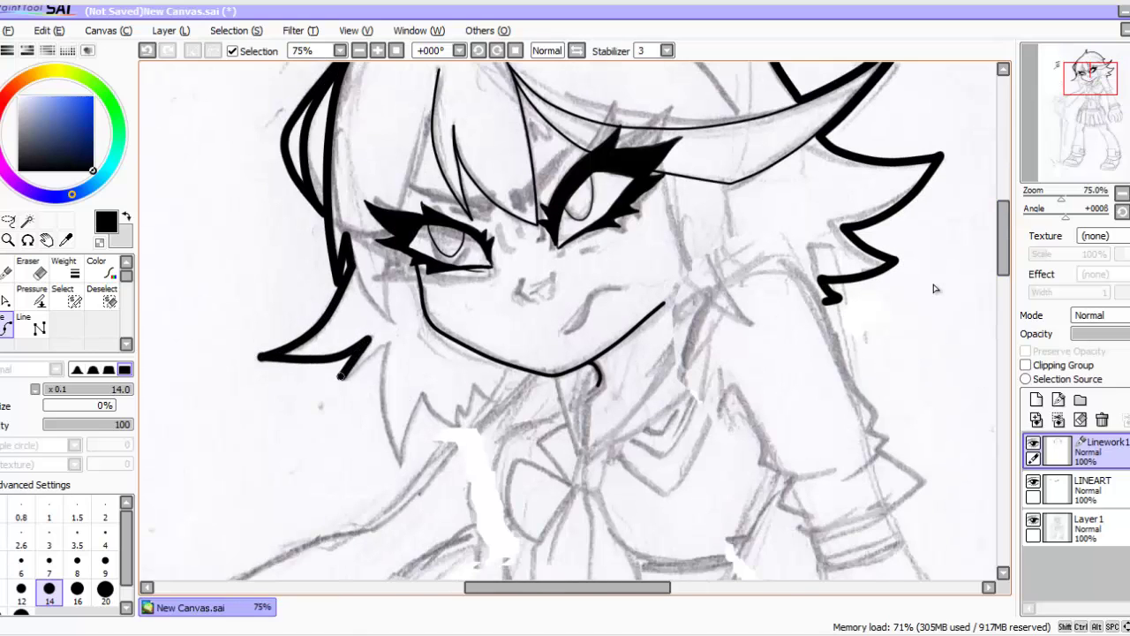
mouse_move(341, 375)
mouse_down()
mouse_move(385, 346)
mouse_move(376, 382)
mouse_move(398, 457)
mouse_move(413, 411)
mouse_move(423, 404)
mouse_move(453, 431)
mouse_up()
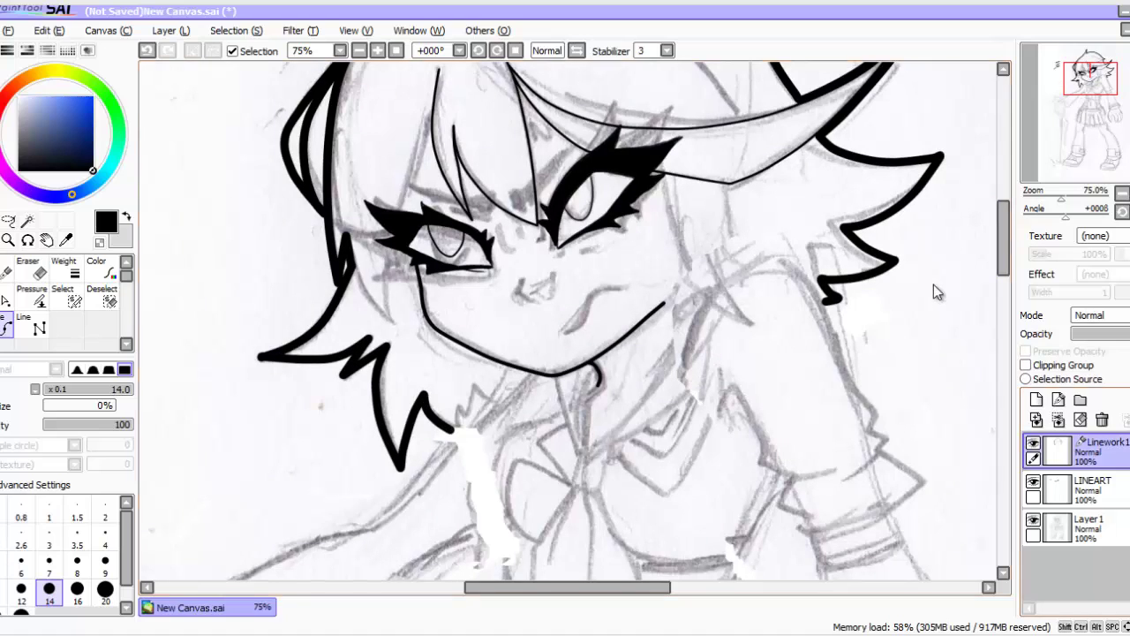
Step: Rasterize the Linework1 layer and erase the overlapping ends at the left-hand hair spikes with the Eraser at size 9
click(160, 30)
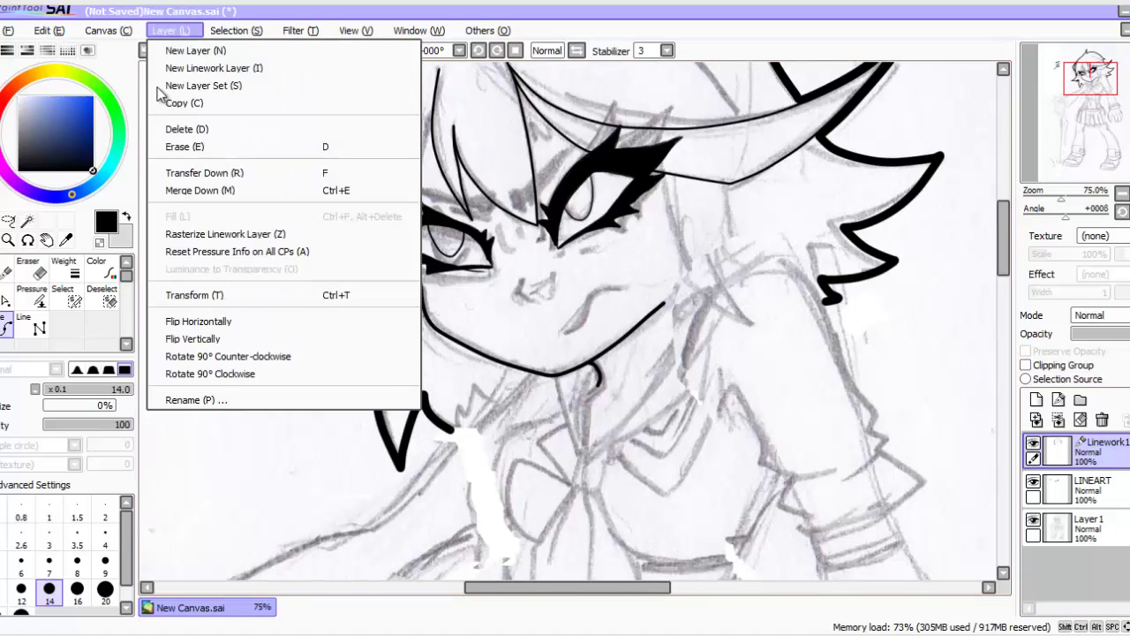
click(223, 234)
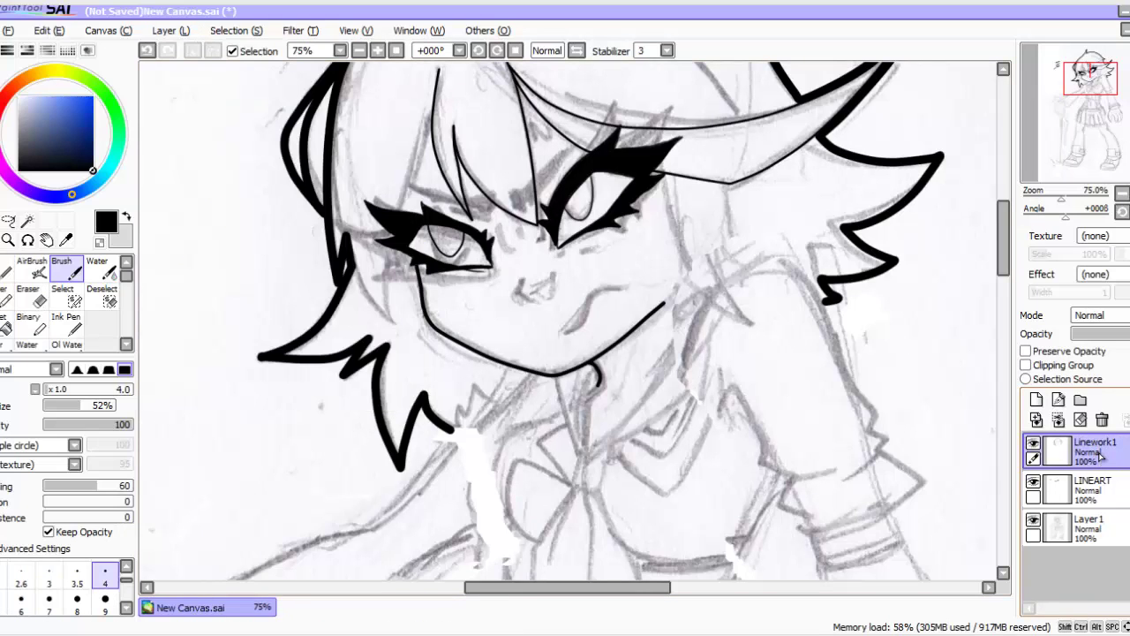
key(e)
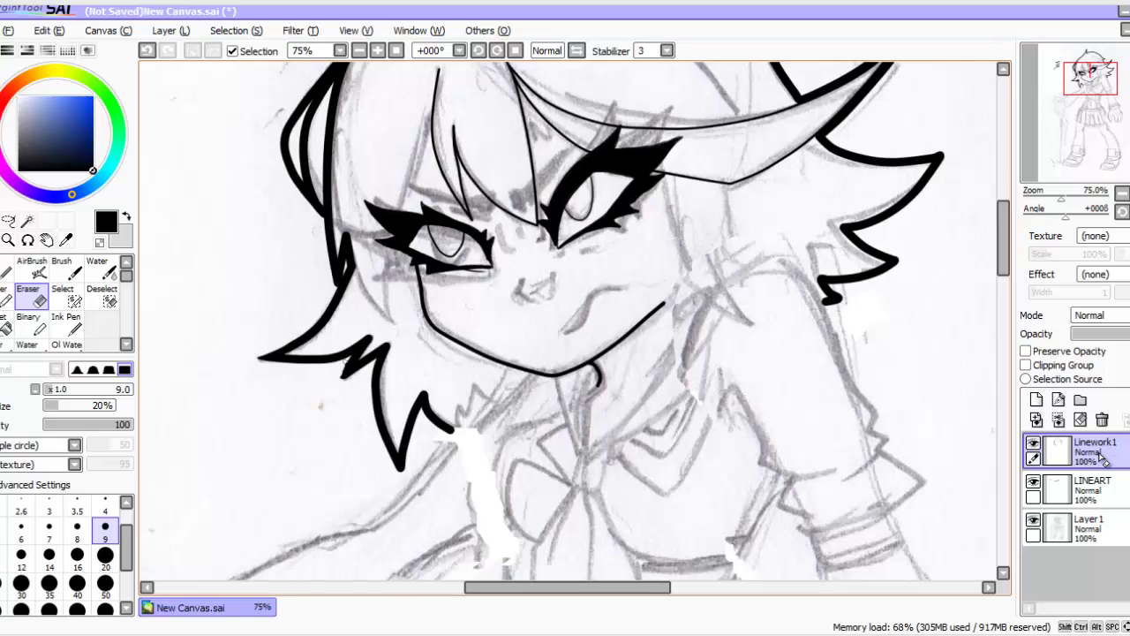
drag(358, 368, 338, 380)
drag(349, 376, 352, 353)
Step: Taper the lower tip of the left side hair lock with the Eraser at size 4
drag(1004, 261, 1003, 250)
click(378, 50)
click(105, 506)
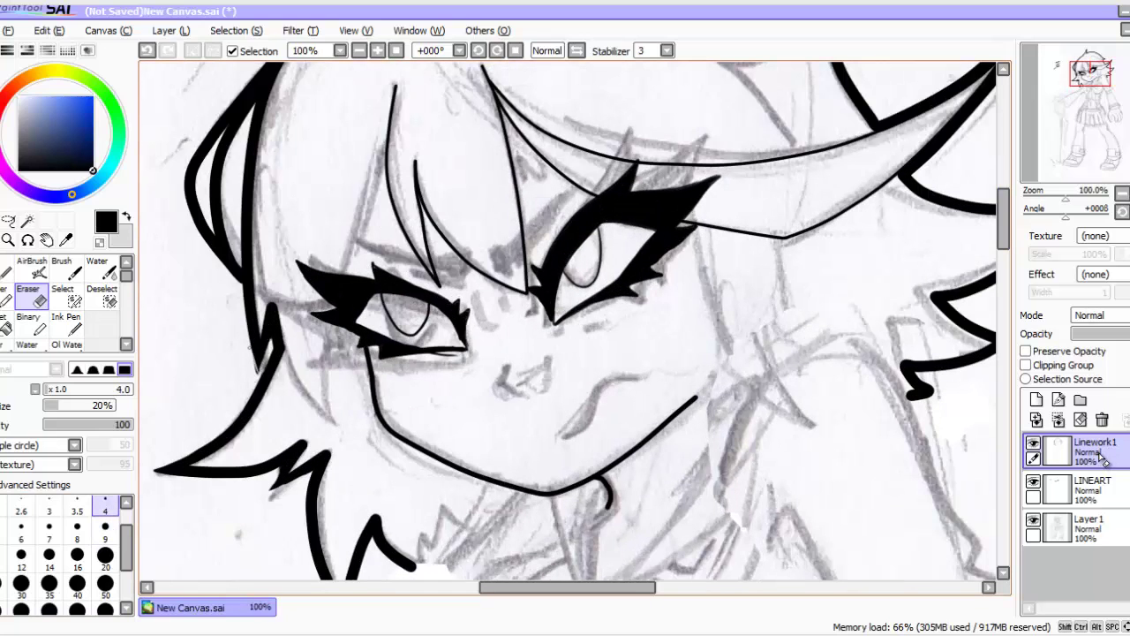
drag(257, 371, 246, 309)
key(ctrl+z)
drag(256, 372, 247, 320)
Step: Sharpen the tip of the tuft on top of the head with the Eraser at size 9
drag(1004, 219, 1003, 178)
click(105, 532)
mouse_move(479, 127)
mouse_down()
mouse_move(454, 181)
mouse_move(482, 119)
mouse_move(492, 181)
mouse_move(491, 151)
mouse_move(460, 173)
mouse_up()
key(ctrl+z)
key(ctrl+z)
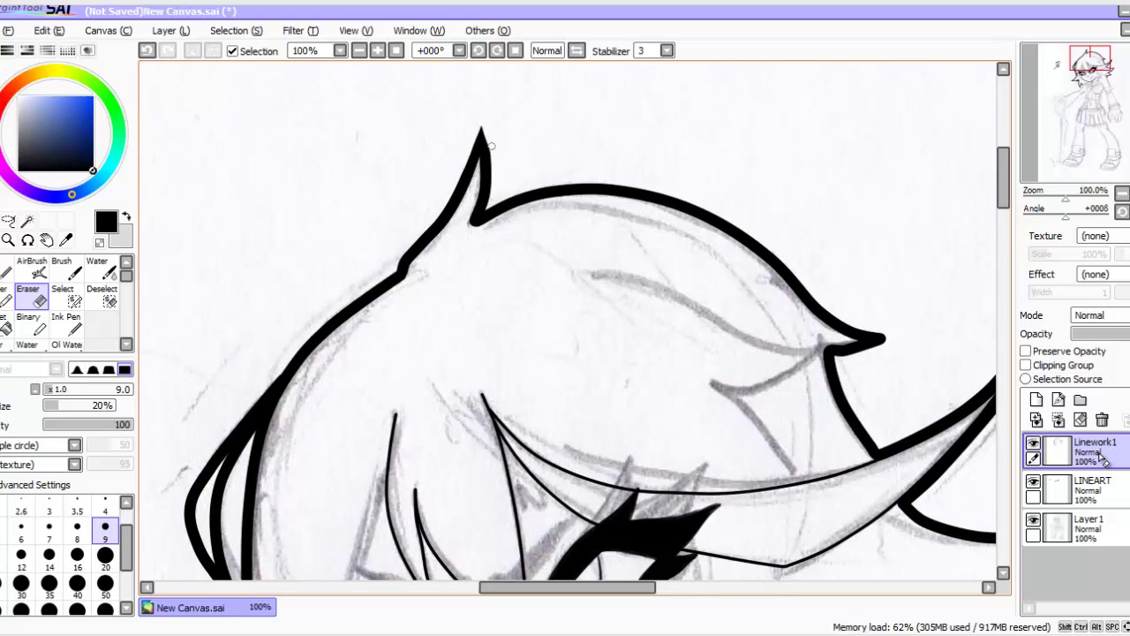
Step: Erase the rounded end of the large swept bang into a sharp point
scroll(492, 171, right, 3)
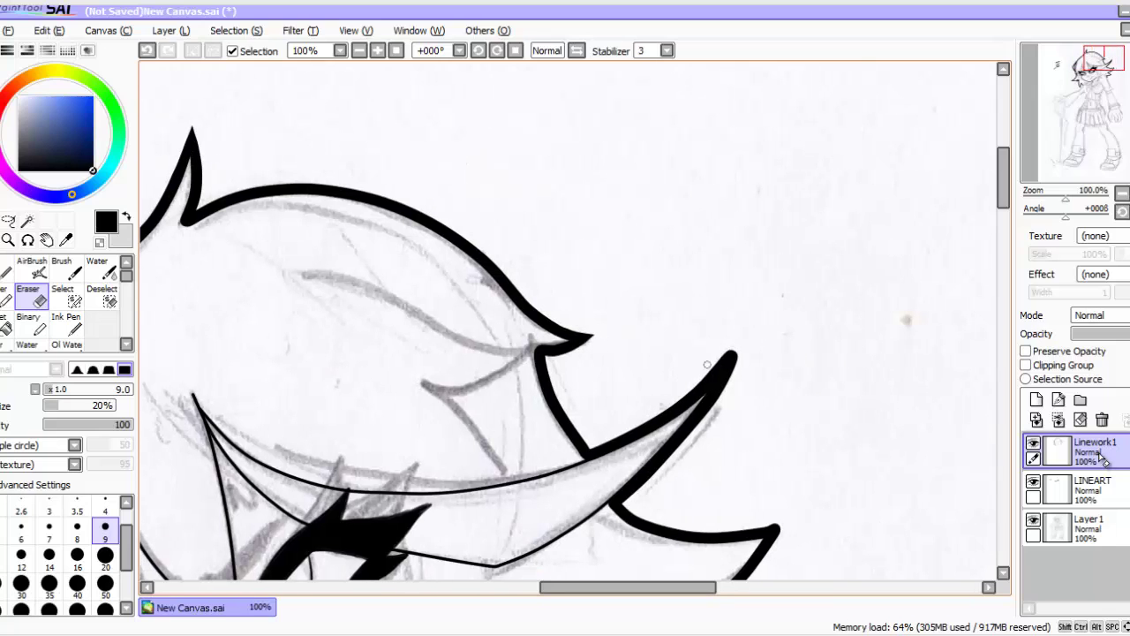
mouse_move(727, 358)
mouse_down()
mouse_move(690, 391)
mouse_move(684, 380)
mouse_move(669, 405)
mouse_up()
drag(1003, 177, 1003, 204)
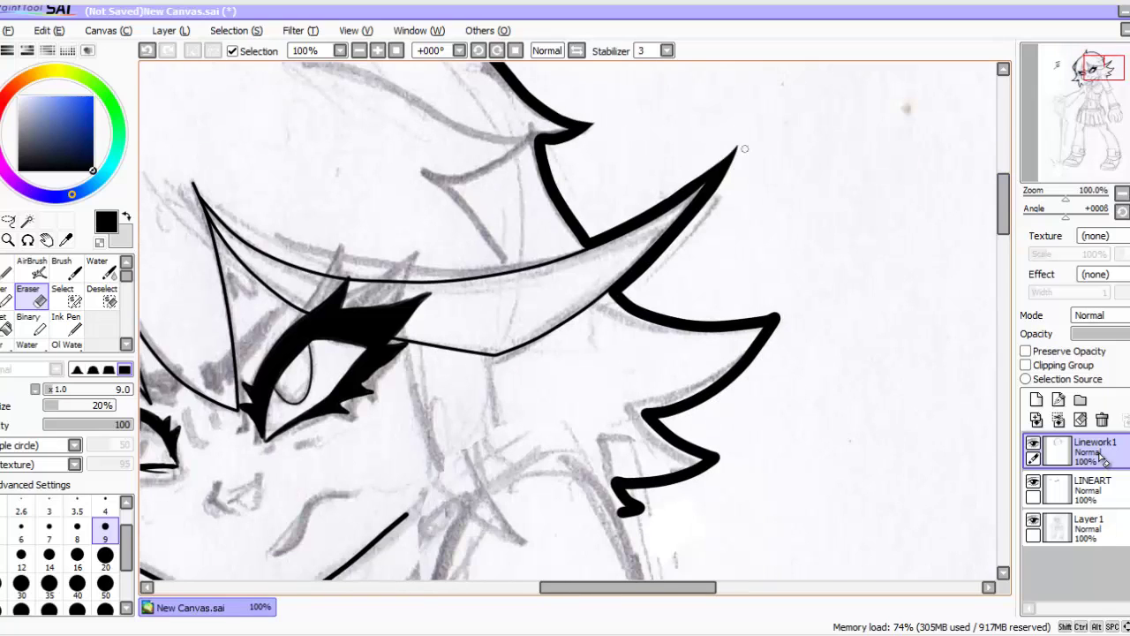
drag(744, 148, 707, 203)
Step: Sharpen the tips of the right-hand hair spikes and clean up the small hook at their lower end with the Eraser
mouse_move(753, 304)
mouse_down()
mouse_move(777, 316)
mouse_move(764, 353)
mouse_up()
mouse_move(719, 447)
mouse_down()
mouse_move(685, 438)
mouse_move(698, 441)
mouse_move(691, 477)
mouse_up()
drag(629, 498, 649, 506)
drag(653, 511, 629, 516)
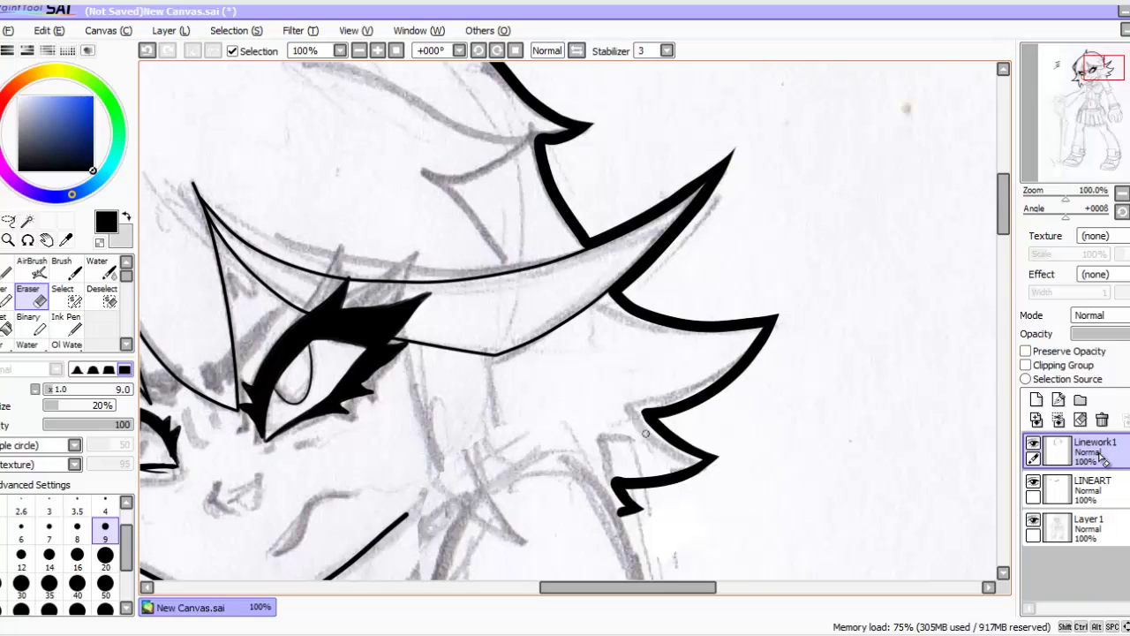
mouse_move(639, 419)
mouse_down()
mouse_move(668, 407)
mouse_move(647, 419)
mouse_up()
key(ctrl+z)
key(ctrl+z)
drag(613, 484, 623, 504)
Step: Trim the underside of the back hair spike and taper the upper end of the forehead strand with the Eraser at size 8
scroll(617, 434, up, 3)
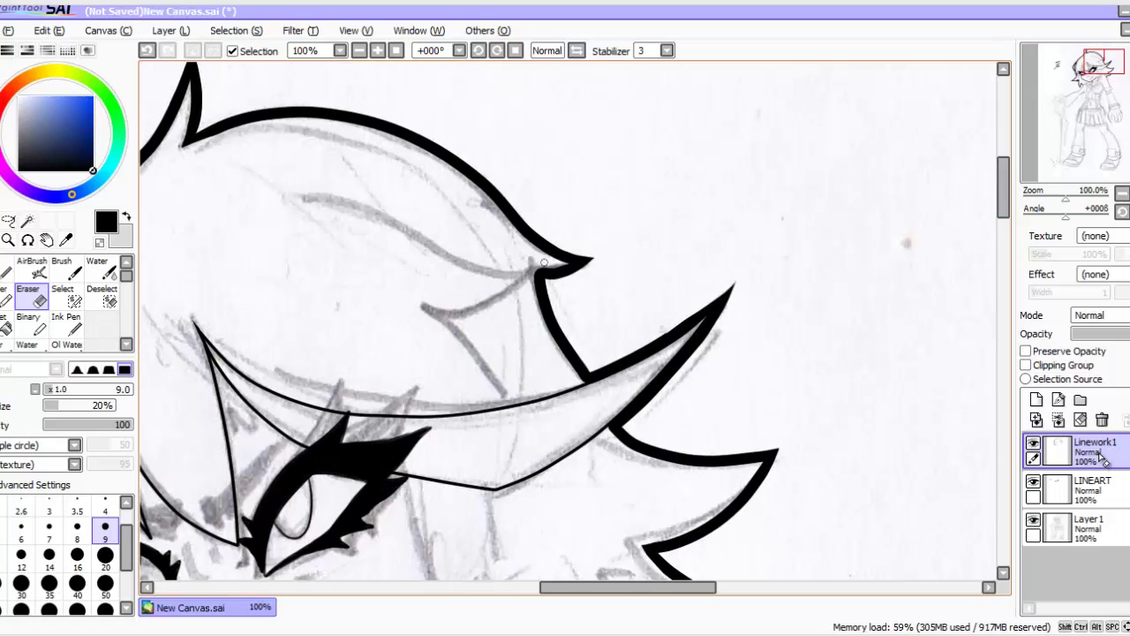
click(77, 531)
drag(546, 268, 567, 268)
drag(628, 588, 556, 587)
drag(452, 336, 449, 380)
scroll(470, 408, down, 5)
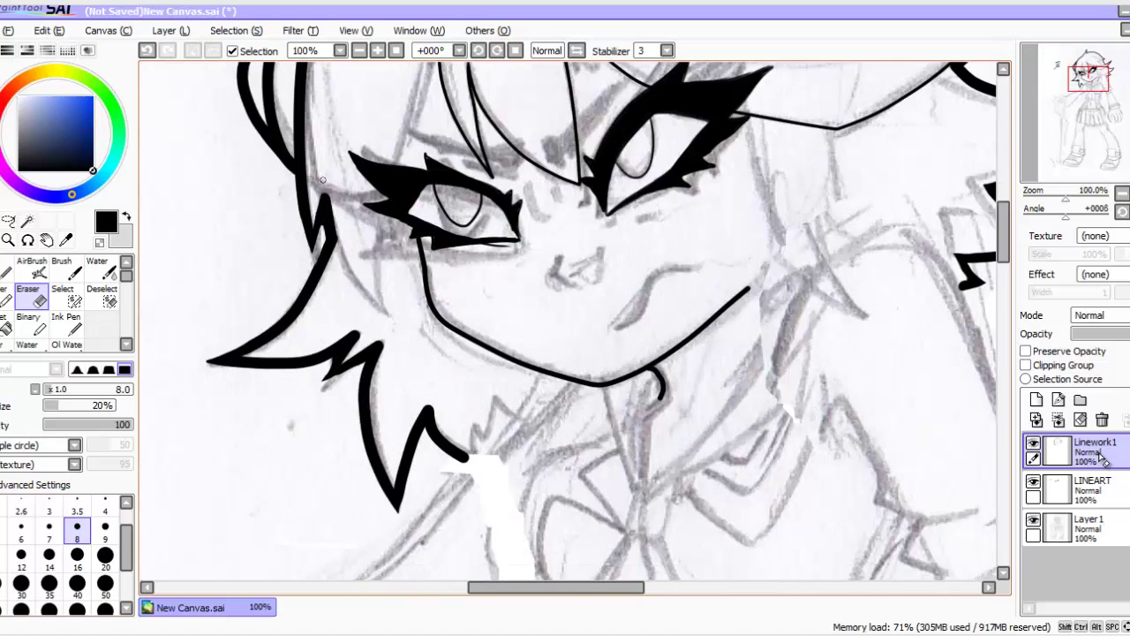
Step: Sharpen the tips of the lower left-hand hair spikes with the Eraser at size 8
drag(359, 329, 381, 360)
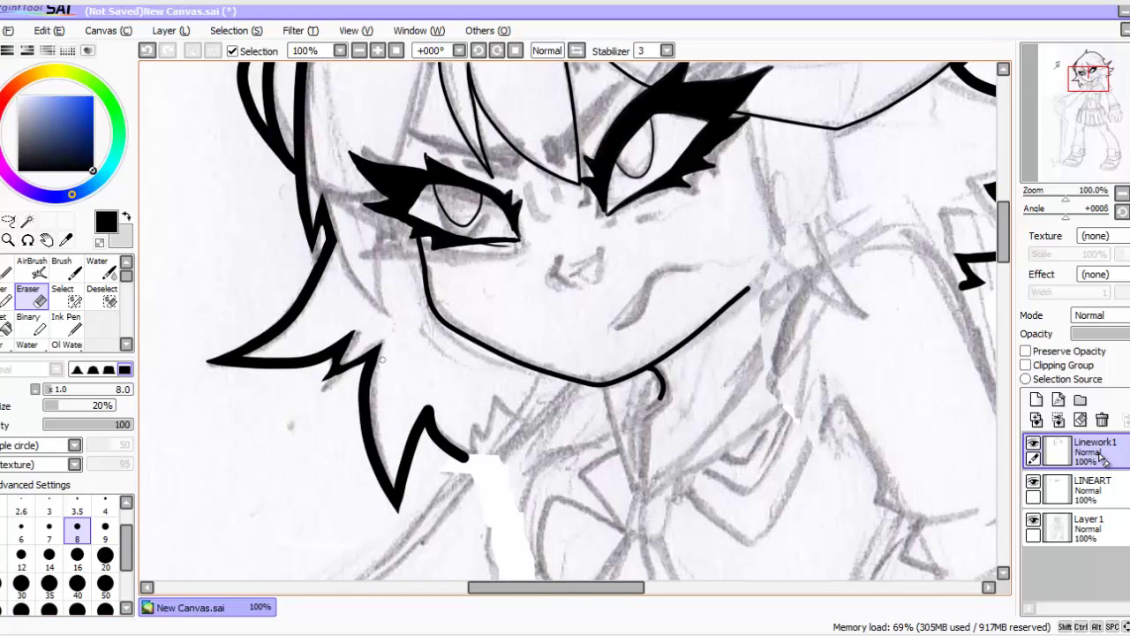
drag(417, 419, 432, 397)
scroll(429, 406, down, 5)
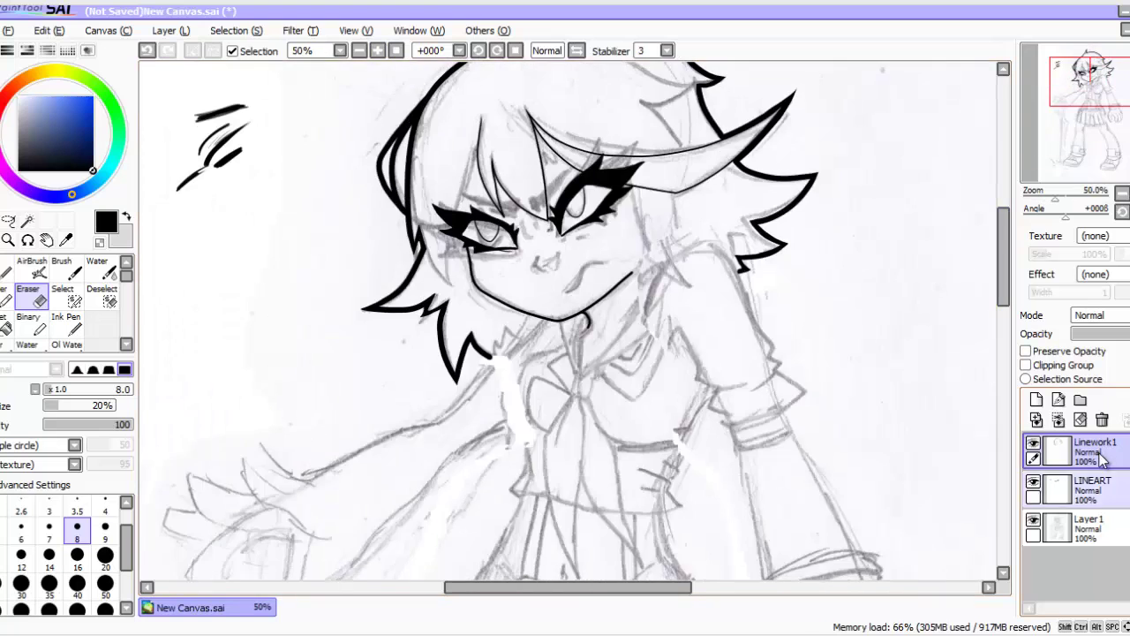
Step: Ink the nose over the sketch on the LINEART layer with the Ink Pen at size 4
key(ctrl+plus)
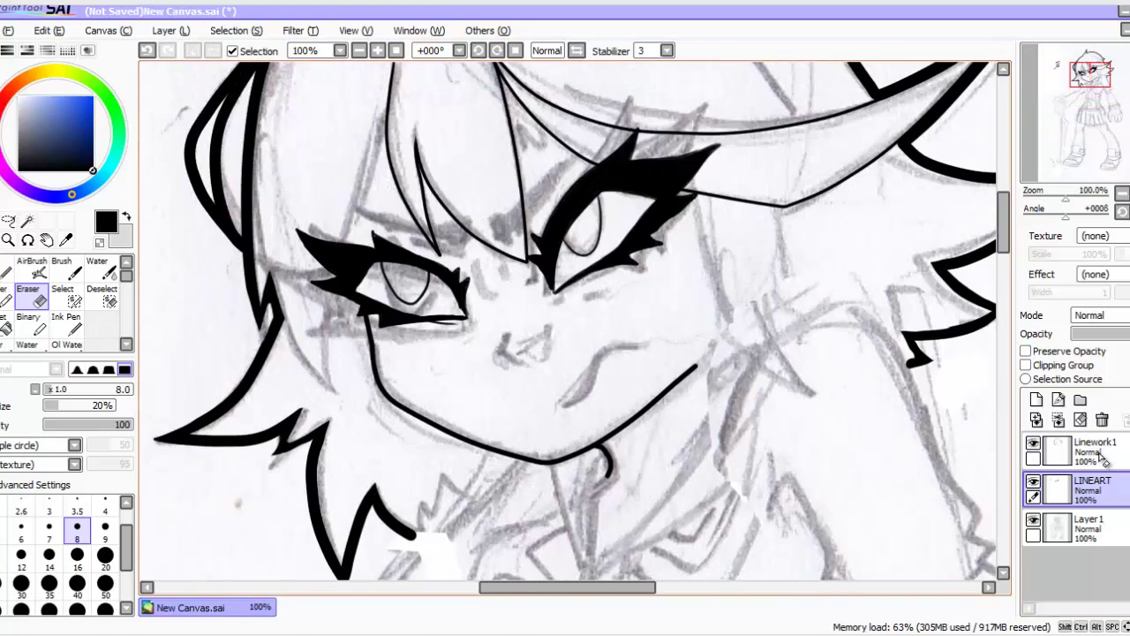
key(n)
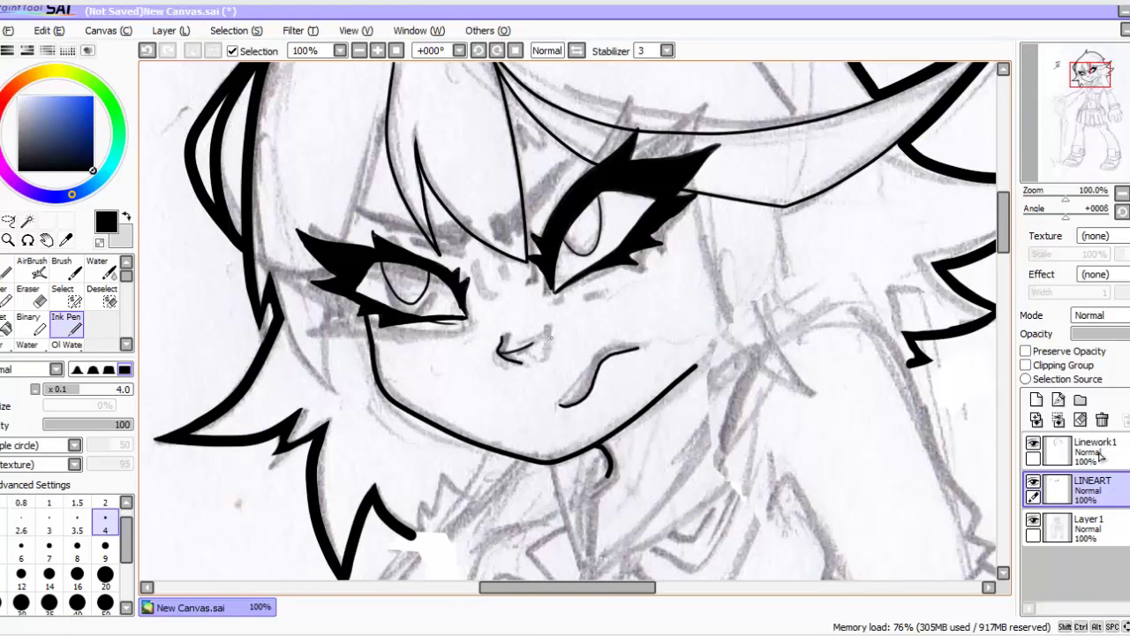
click(1033, 520)
click(1034, 520)
key(ctrl+z)
key(ctrl+z)
click(548, 331)
Step: Redraw the slanted S-shaped mouth line over the sketch with the Ink Pen at size 4
click(1033, 520)
click(1033, 520)
key(ctrl+z)
drag(563, 405, 579, 401)
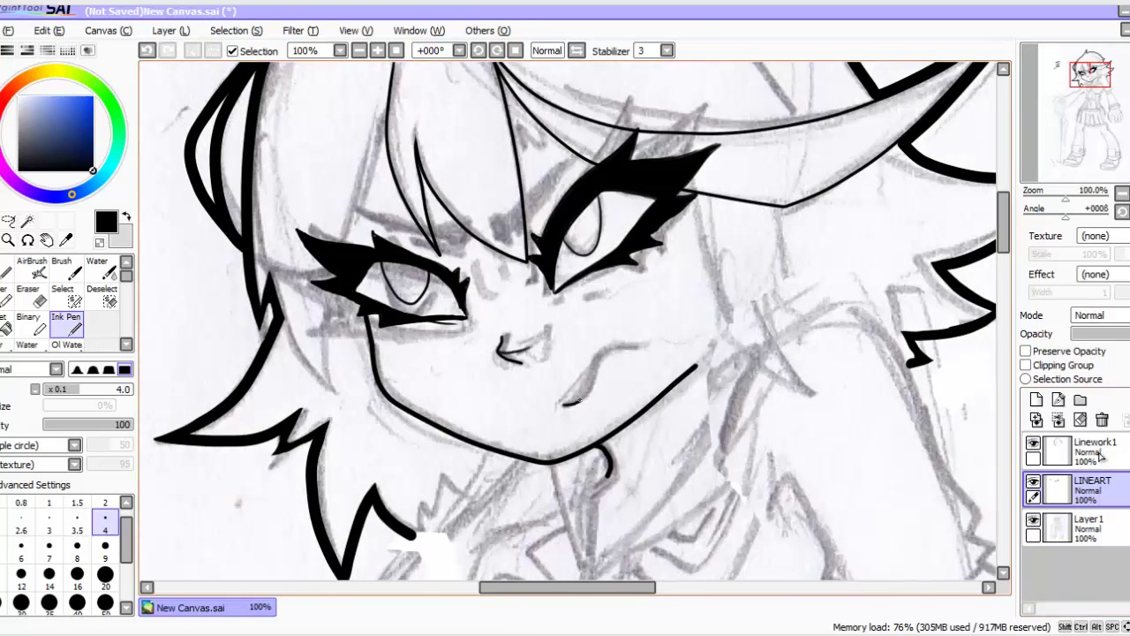
key(ctrl+y)
key(ctrl+y)
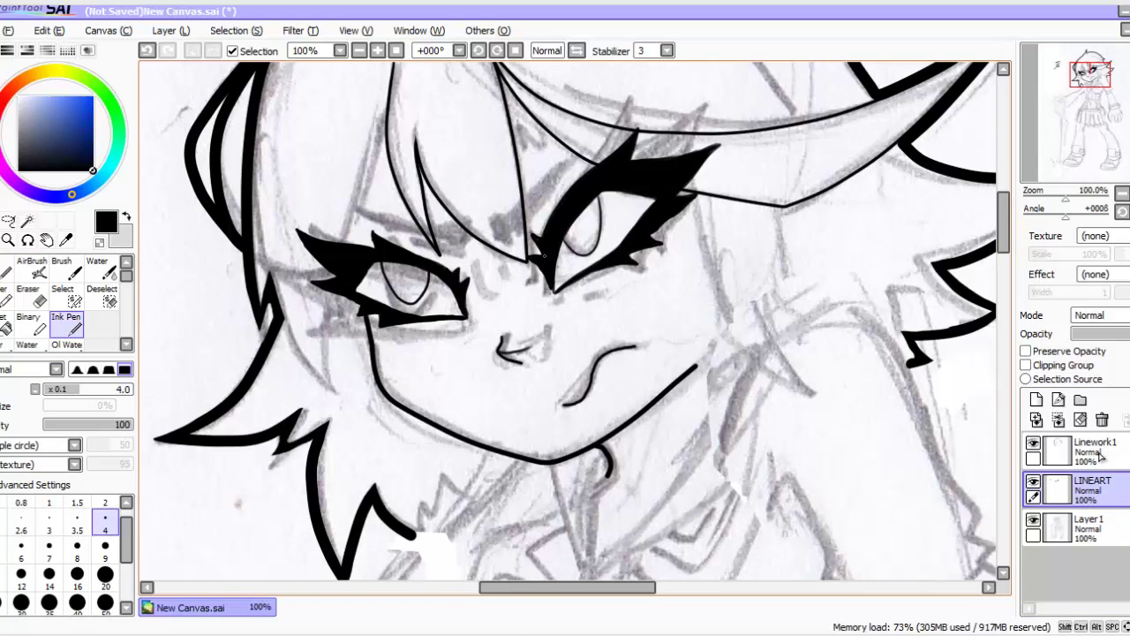
Step: Ink two short frown lines between the eyes and outline the right-hand eyebrow with the Ink Pen
key(e)
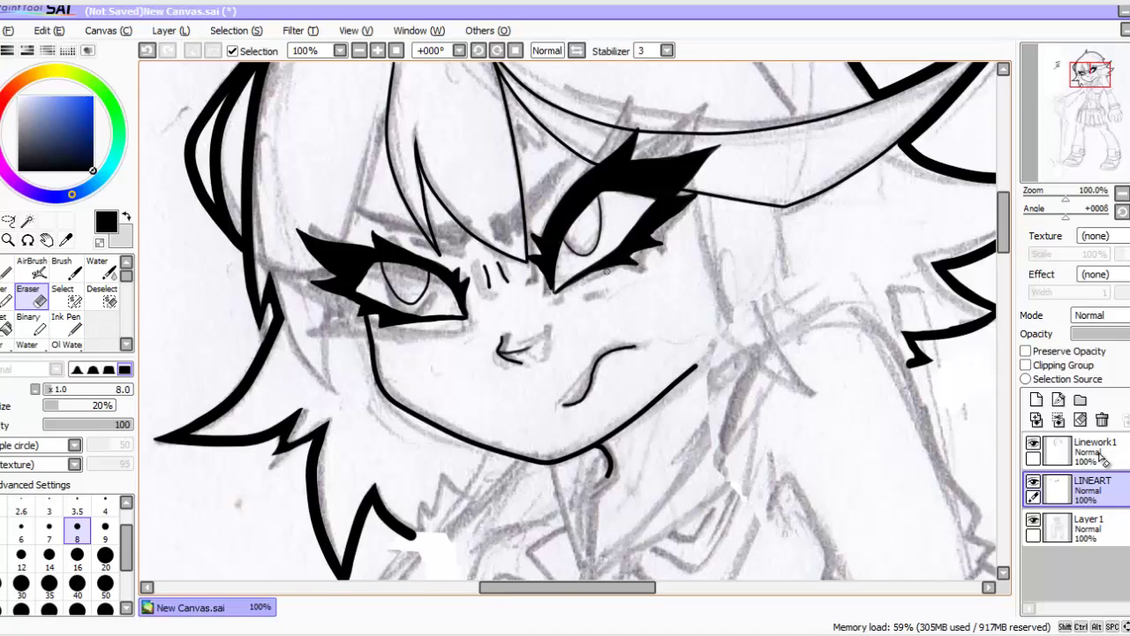
click(66, 324)
drag(524, 196, 566, 163)
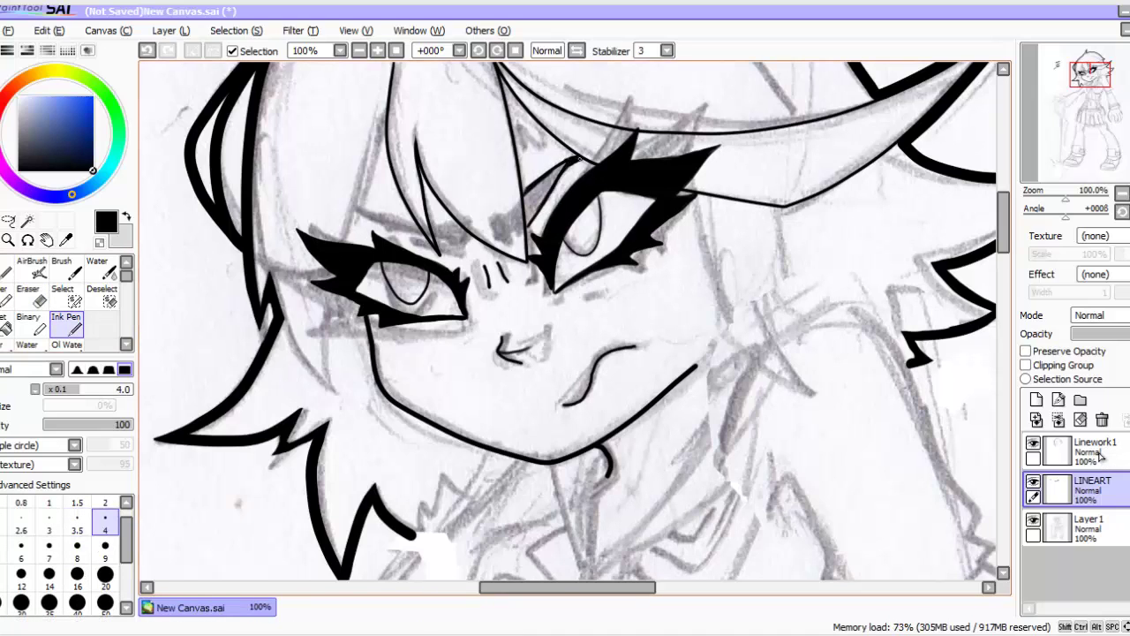
Step: Ink the outer strand of the forehead bangs and the pointed left-hand side lock with the Brush at size 7
scroll(574, 318, up, 2)
key(b)
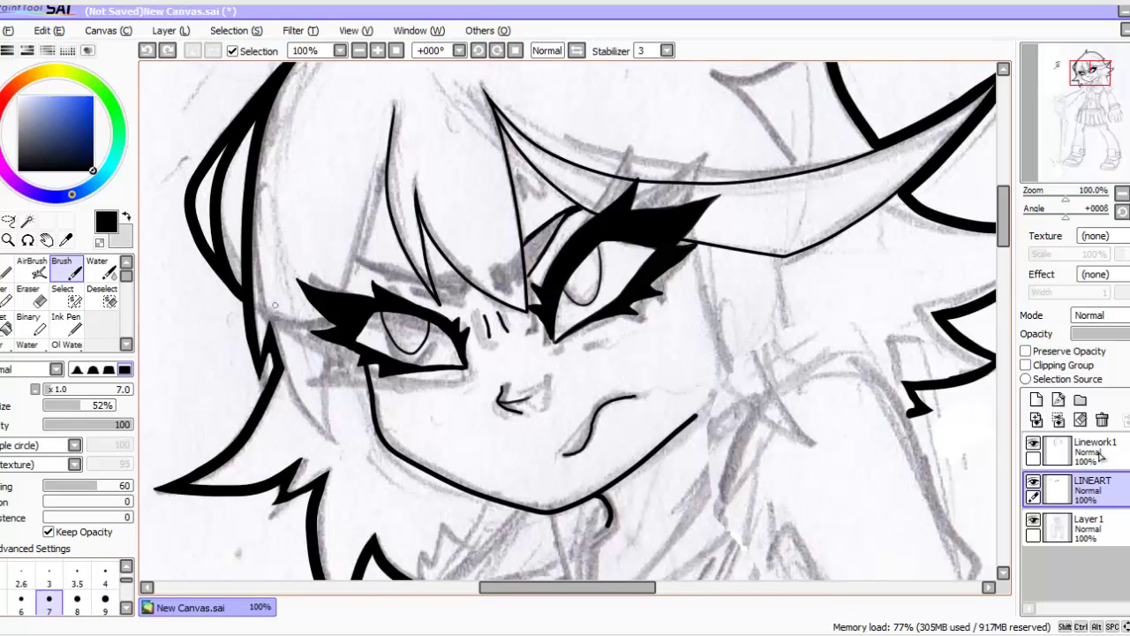
drag(386, 162, 345, 292)
drag(283, 370, 328, 440)
drag(331, 343, 325, 455)
key(ctrl+z)
drag(331, 343, 326, 451)
drag(283, 375, 331, 445)
click(31, 298)
key(b)
scroll(530, 353, right, 5)
mouse_move(477, 252)
mouse_down()
mouse_move(524, 450)
mouse_move(522, 329)
mouse_up()
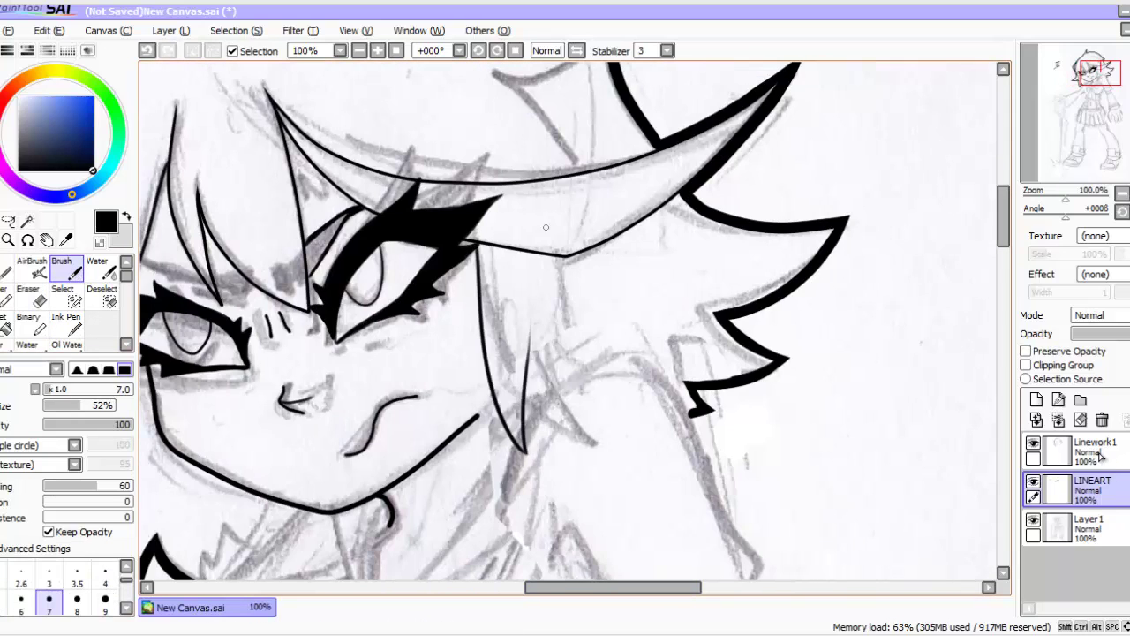
drag(563, 256, 587, 482)
key(ctrl+z)
key(ctrl+z)
key(ctrl+z)
key(ctrl+z)
Step: Ink the long right-hand side lock with its smaller pointed strand, and clean up its lines with the Eraser at size 8
mouse_move(478, 247)
mouse_down()
mouse_move(461, 524)
mouse_move(557, 387)
mouse_up()
drag(568, 258, 611, 387)
key(ctrl+z)
drag(556, 397, 582, 461)
mouse_move(567, 257)
mouse_down()
mouse_move(584, 396)
mouse_move(573, 472)
mouse_up()
key(ctrl+z)
key(e)
mouse_move(584, 373)
mouse_down()
mouse_move(573, 475)
mouse_move(573, 456)
mouse_up()
mouse_move(672, 442)
mouse_down()
mouse_move(671, 305)
mouse_move(822, 321)
mouse_up()
scroll(979, 265, up, 3)
scroll(569, 322, down, 3)
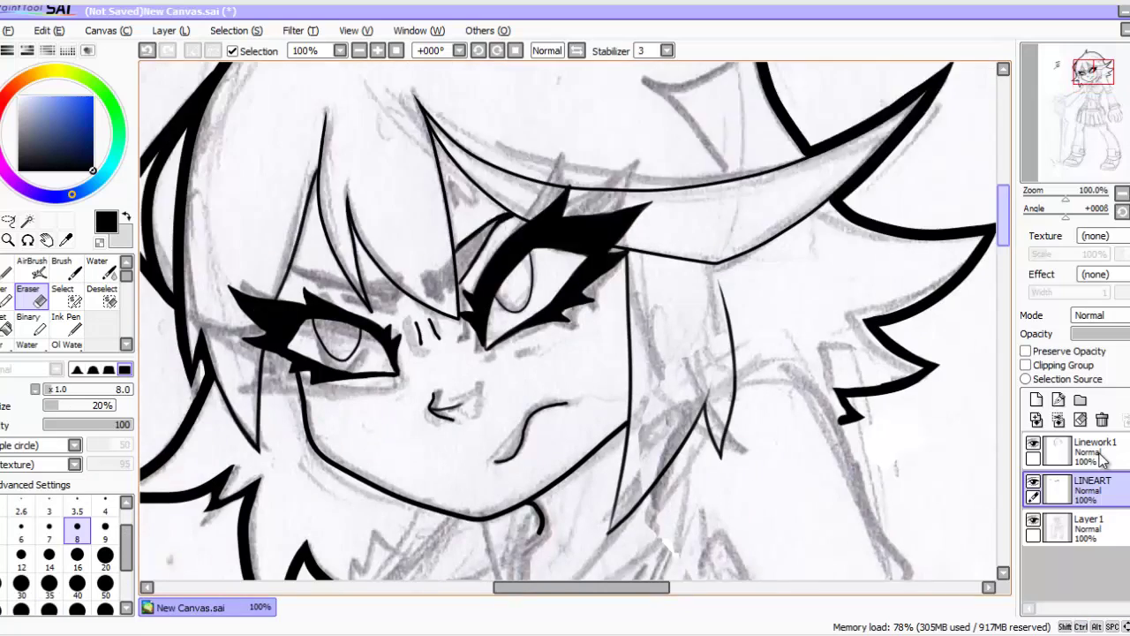
Step: Ink the left-hand eyebrow and the small mark at the mouth's corner with the Brush at size 4
key(b)
key(bracketleft)
key(bracketleft)
key(bracketleft)
drag(287, 166, 400, 183)
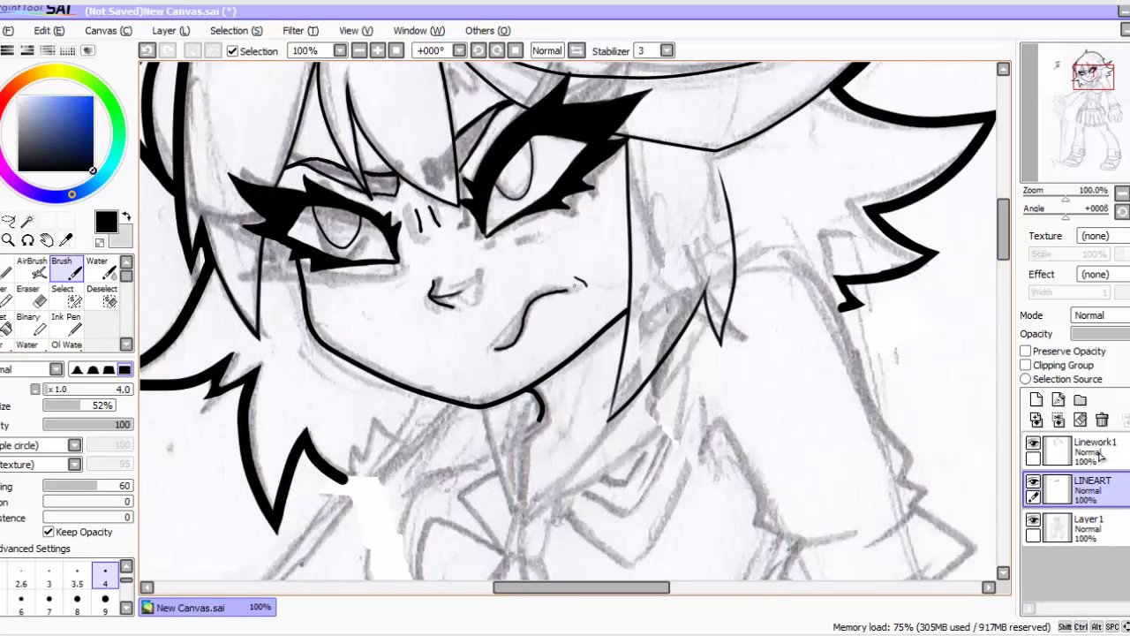
click(1034, 520)
click(1033, 520)
drag(1003, 230, 1003, 196)
mouse_move(507, 124)
mouse_down()
mouse_move(572, 129)
mouse_move(732, 213)
mouse_up()
key(ctrl+z)
key(ctrl+z)
mouse_move(519, 130)
mouse_down()
mouse_move(749, 217)
mouse_move(642, 238)
mouse_up()
drag(642, 234, 723, 313)
key(ctrl+z)
key(ctrl+z)
key(ctrl+z)
Step: Ink the small star-shaped hair whorl on the crown of the head with the Brush
mouse_move(367, 158)
mouse_down()
mouse_move(404, 129)
mouse_move(367, 136)
mouse_up()
key(ctrl+z)
drag(369, 155, 394, 152)
drag(454, 129, 642, 181)
key(ctrl+z)
drag(448, 121, 691, 186)
key(ctrl+z)
click(50, 604)
drag(441, 122, 687, 185)
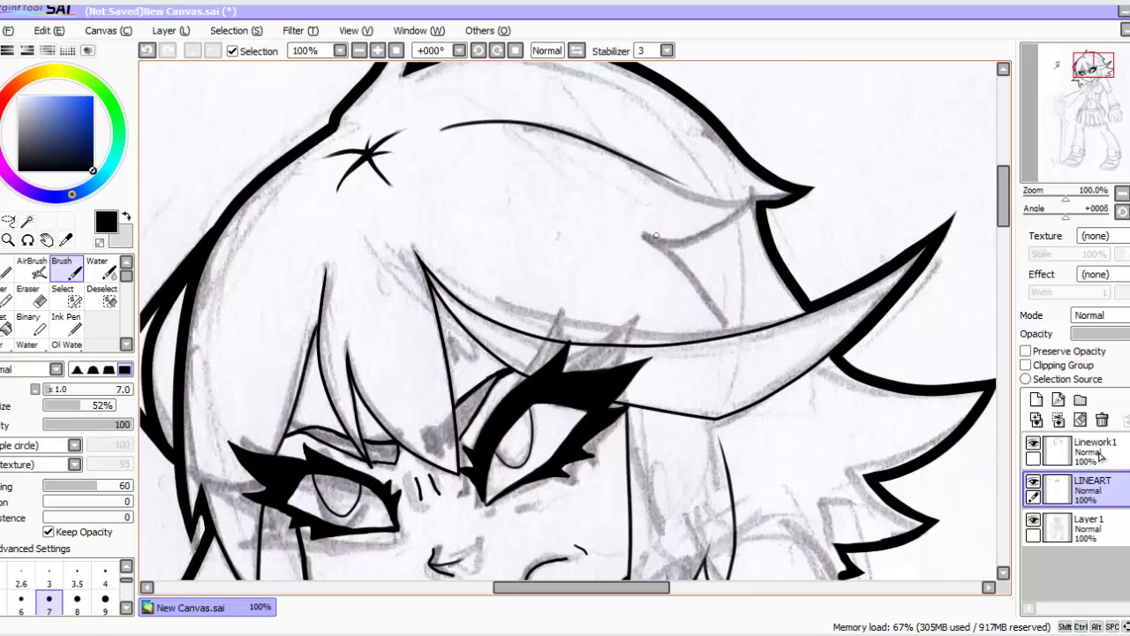
key(ctrl+z)
drag(477, 160, 752, 357)
key(ctrl+z)
drag(481, 123, 714, 326)
key(ctrl+z)
Step: Merge the Linework1 layer down into LINEART and create a new linework layer above it
click(1102, 460)
key(ctrl+e)
click(1059, 400)
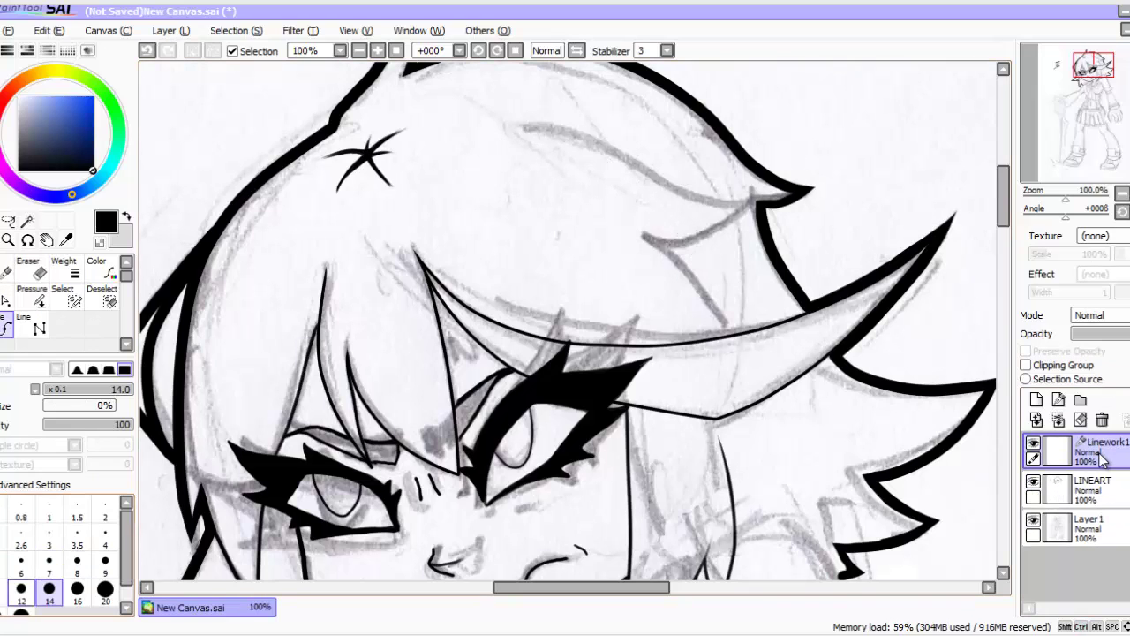
Step: Draw a long arc from the crown down to the swept bang with the Curve tool at size 6
click(22, 565)
click(469, 159)
click(537, 173)
click(574, 193)
drag(663, 275, 700, 340)
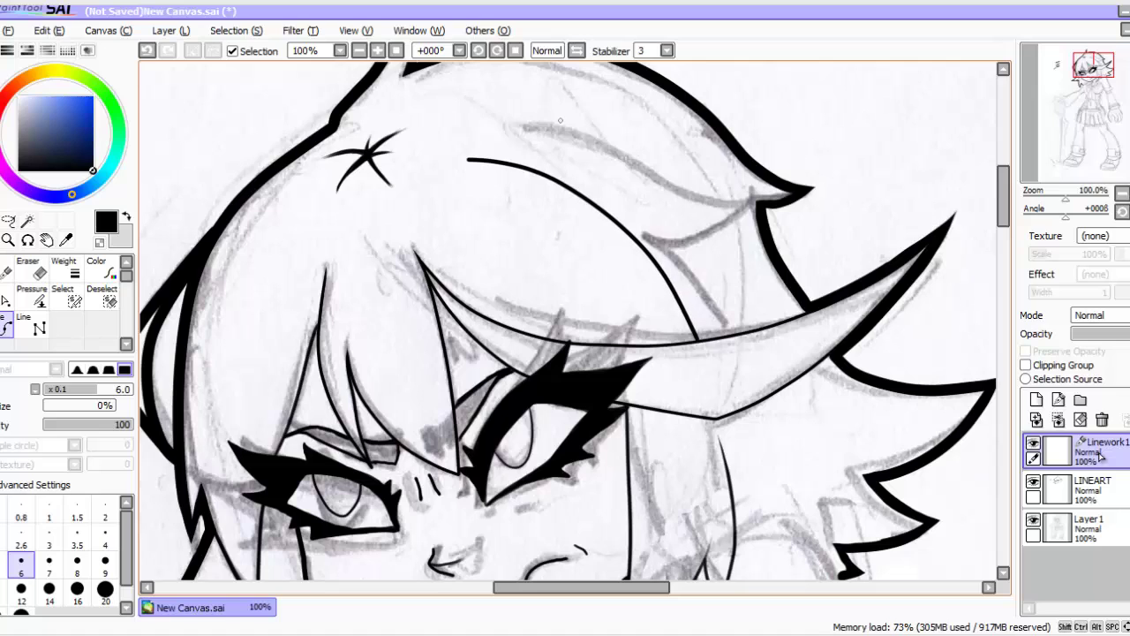
key(ctrl+z)
click(732, 344)
key(ctrl+z)
click(694, 340)
Step: Merge the linework layer down into LINEART and taper the ends of the crown lines with the Eraser at size 4
click(170, 31)
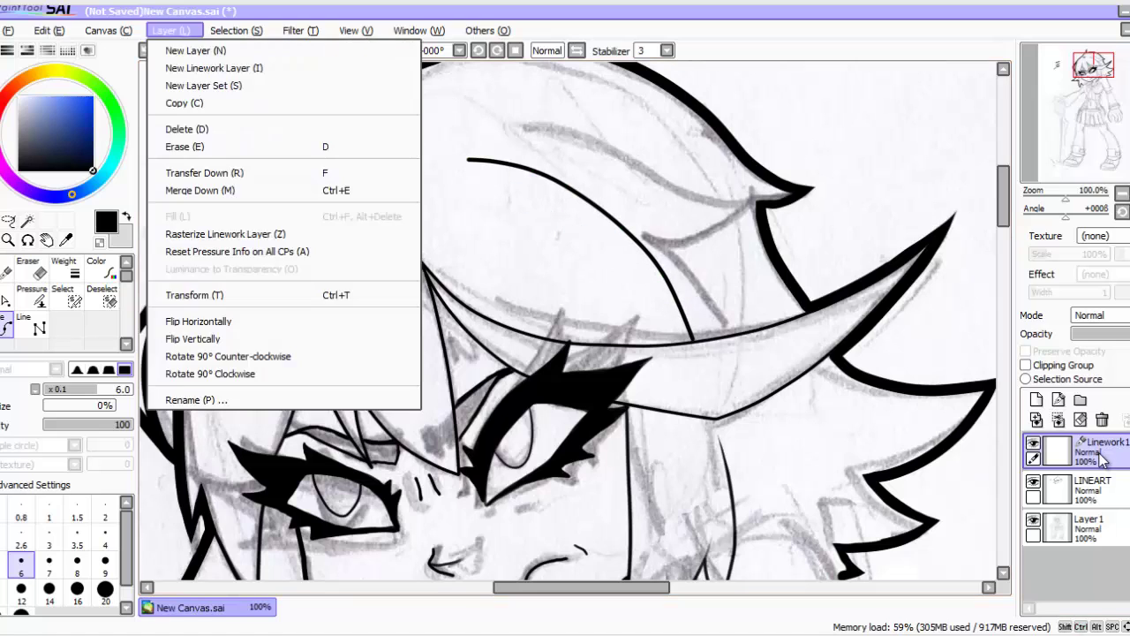
click(212, 192)
key(e)
drag(467, 160, 474, 161)
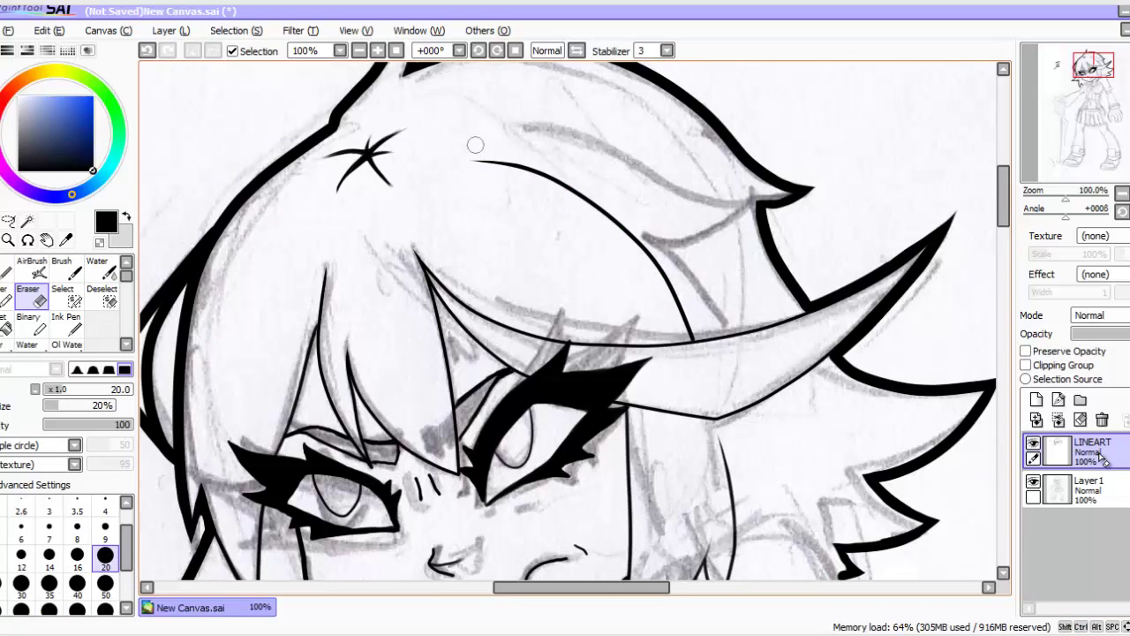
key(bracketleft)
key(bracketleft)
key(bracketleft)
key(bracketleft)
key(ctrl+z)
drag(385, 186, 394, 183)
Step: Ink the left-hand chest contour and the shirt's side down to the hem corner with the Brush at size 5
drag(1003, 200, 1003, 251)
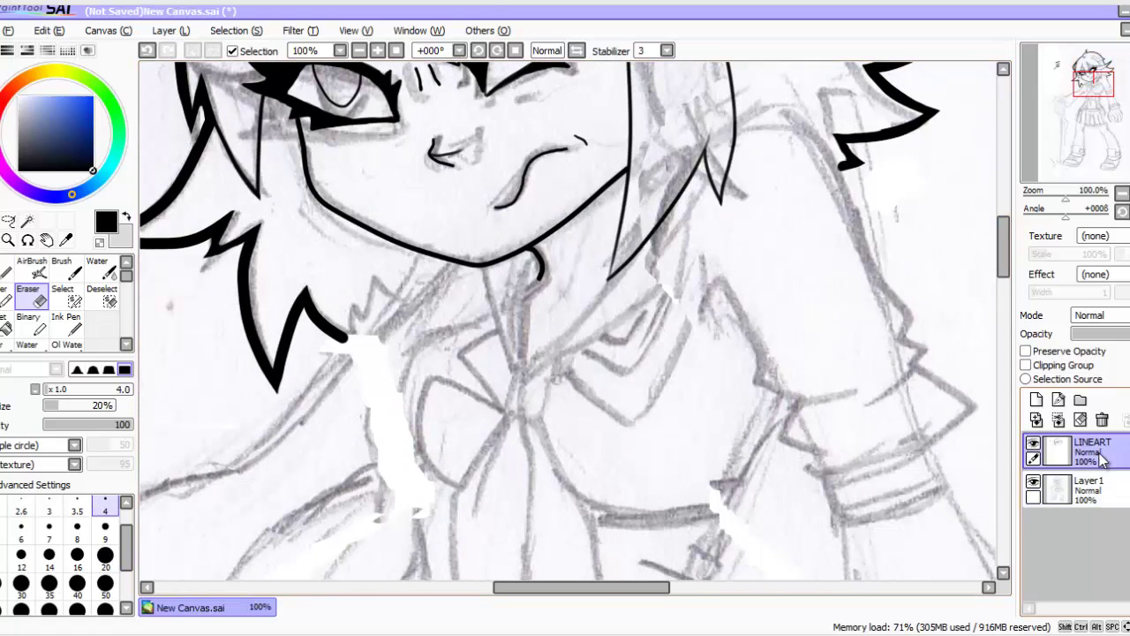
click(66, 269)
key(bracketleft)
key(bracketleft)
drag(477, 311, 431, 501)
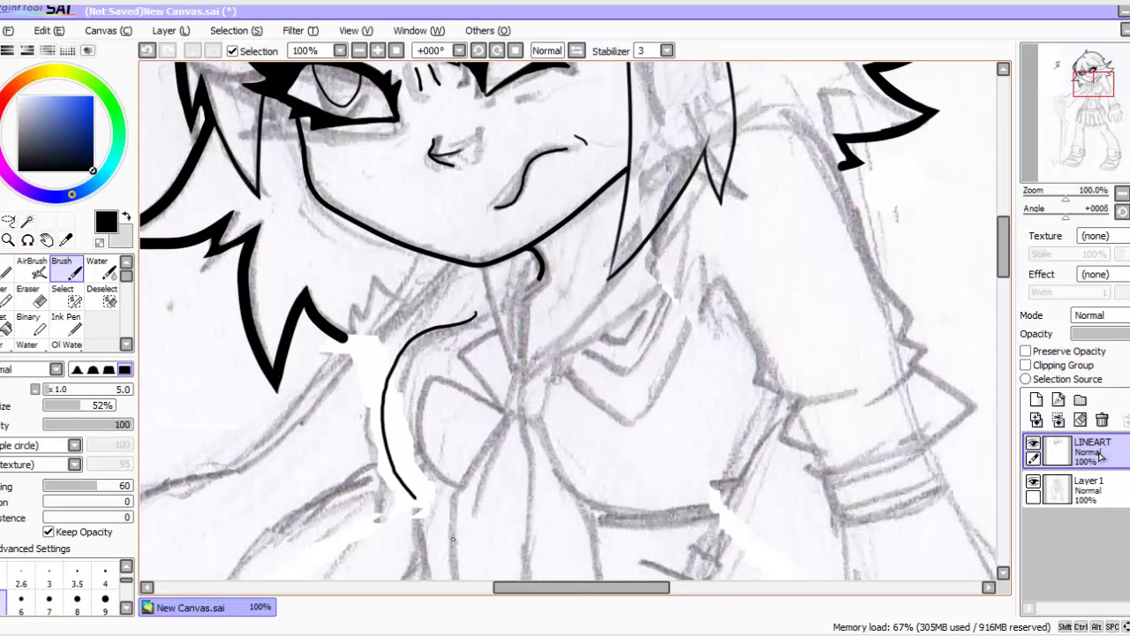
scroll(431, 327, down, 3)
drag(414, 381, 400, 445)
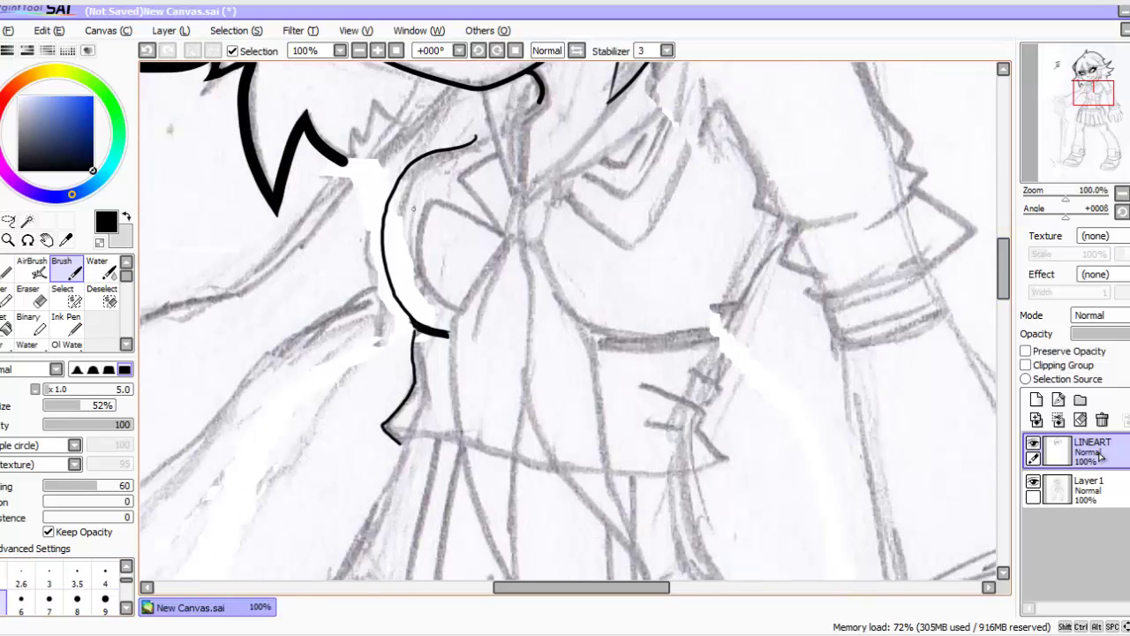
Step: Create a new linework layer and draw the inner V-shaped edges of the neckerchief at size 6
click(1059, 400)
drag(1003, 268, 1003, 254)
click(524, 299)
double_click(609, 209)
click(525, 299)
click(526, 212)
double_click(540, 189)
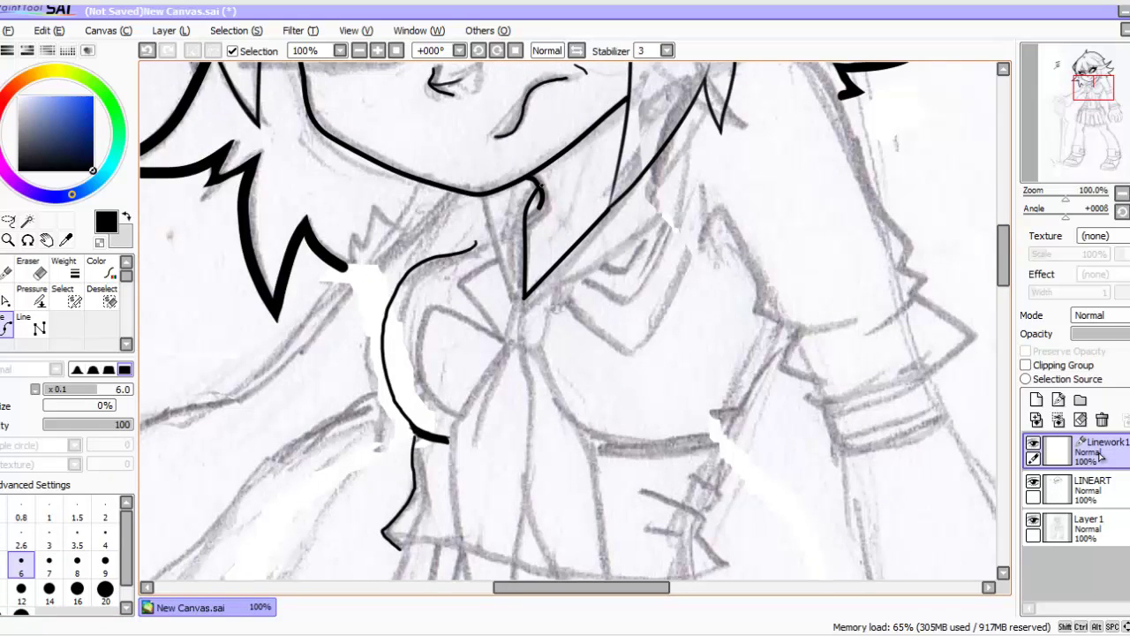
Step: Draw the neckerchief's outer edges from the chin to the knot point and up to the right-hand side lock
click(485, 196)
click(487, 219)
click(523, 302)
click(651, 228)
click(688, 109)
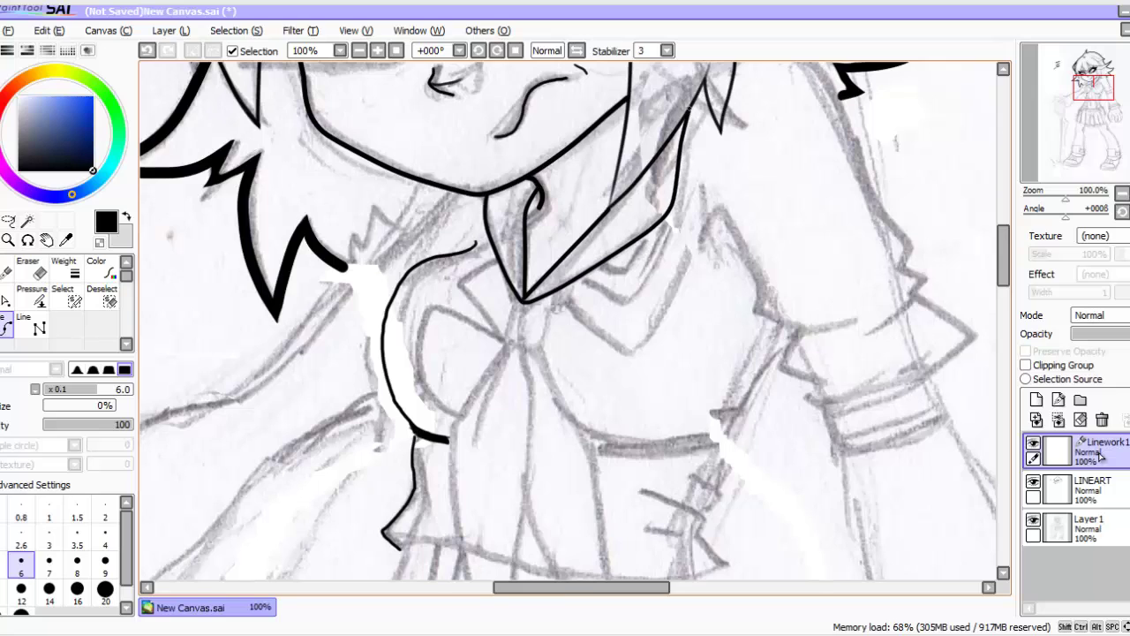
Step: Draw the neckerchief knot and the rounded outline of the right-hand collar flap at size 6
click(547, 298)
key(ctrl+z)
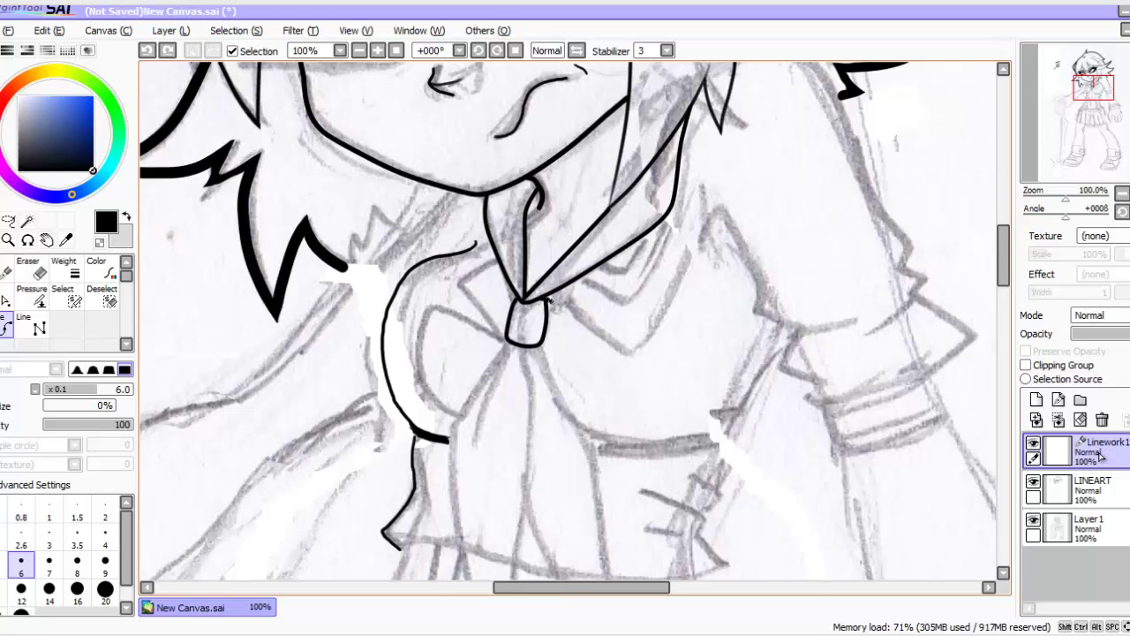
click(547, 299)
click(619, 350)
click(685, 240)
key(ctrl+z)
click(684, 243)
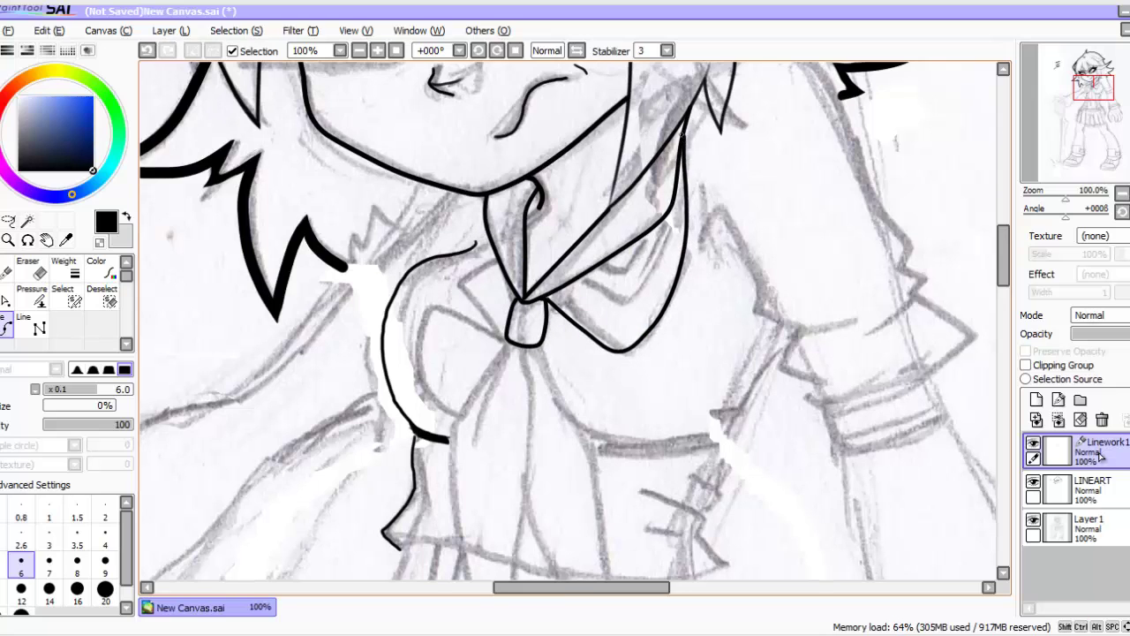
Step: Draw the nested stripes inside the right-hand collar flap and the pointed lines of the left-hand flap at size 4
click(105, 537)
click(570, 285)
click(616, 315)
double_click(669, 213)
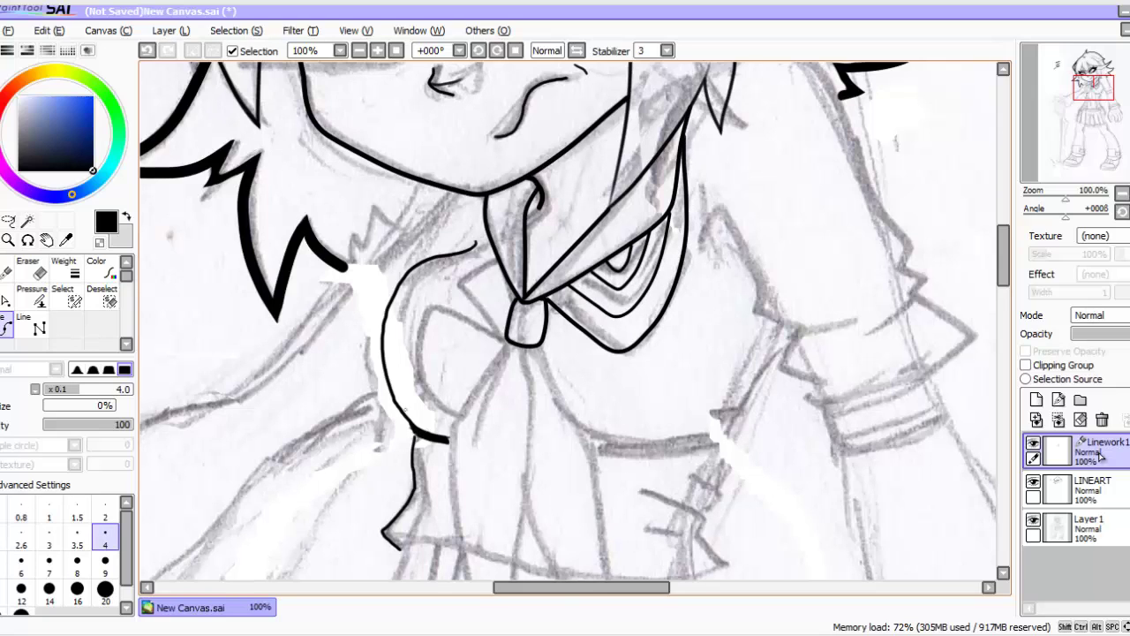
click(437, 279)
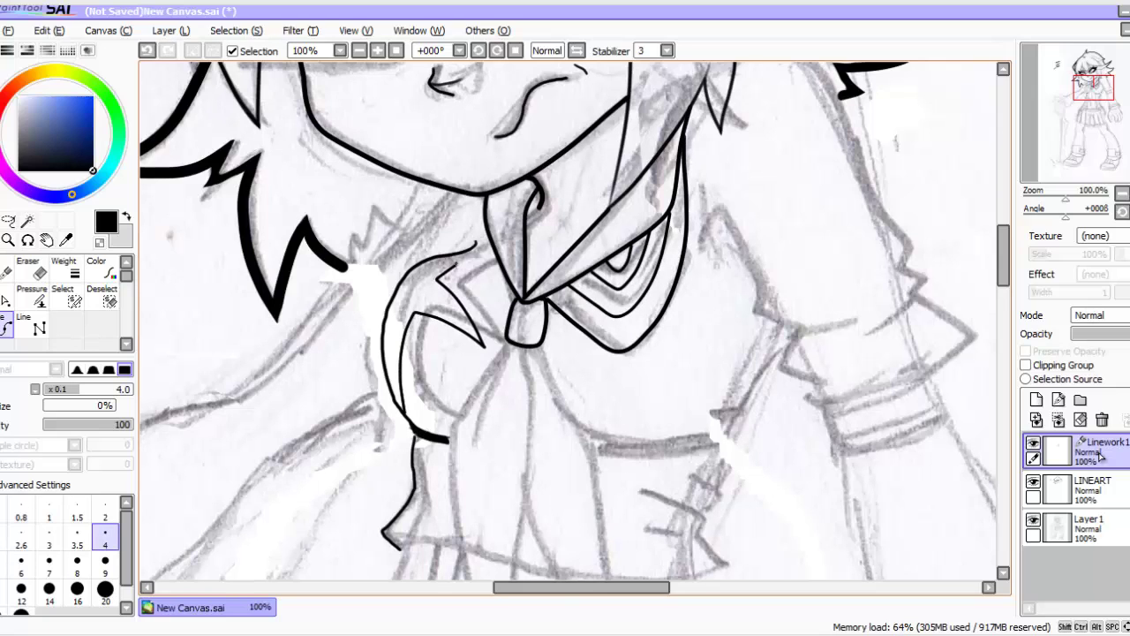
Step: Draw the narrow band under the right-hand chest and the line from it up to the neckerchief knot
scroll(568, 322, down, 3)
click(582, 315)
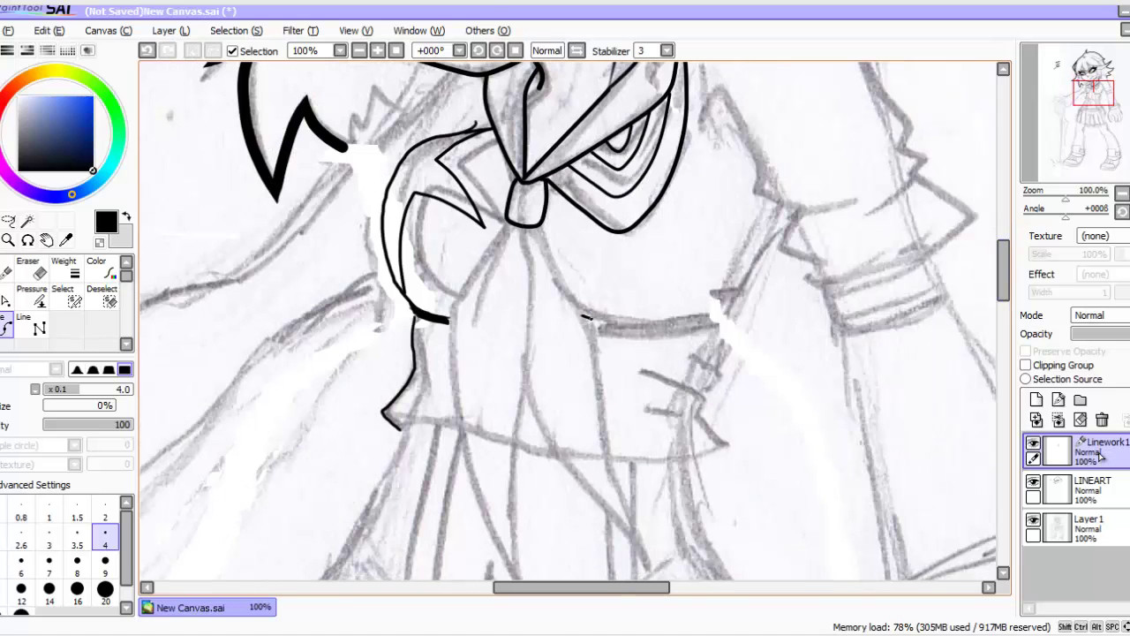
click(651, 326)
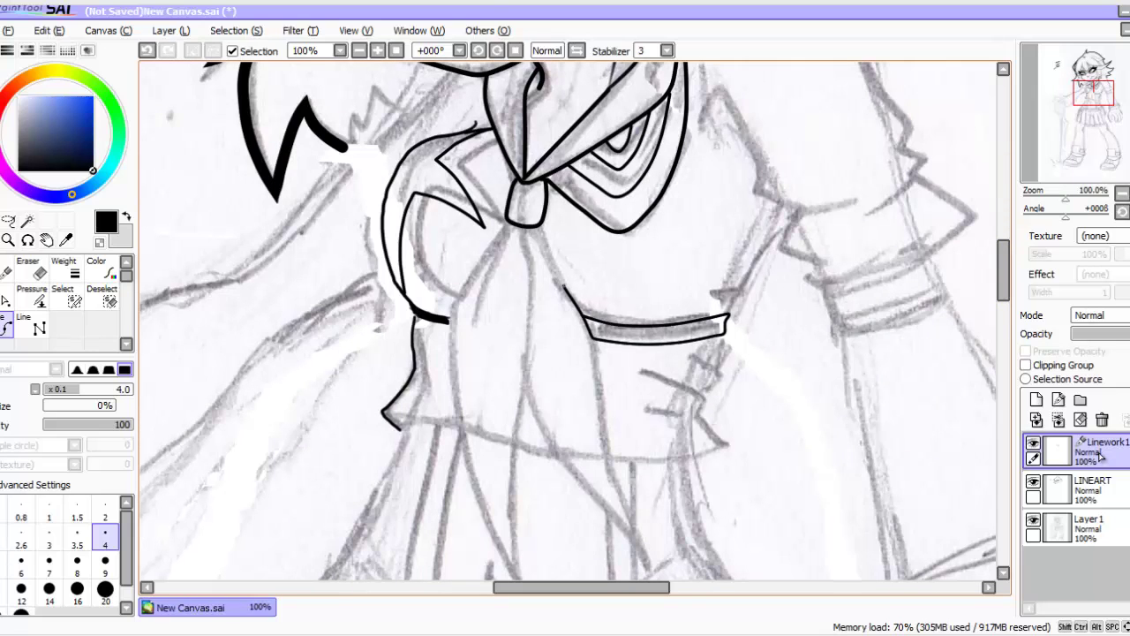
double_click(539, 227)
Step: Draw the left-hand neckerchief tail from the knot down to its point and back up
scroll(538, 227, down, 2)
click(508, 151)
click(451, 244)
click(457, 355)
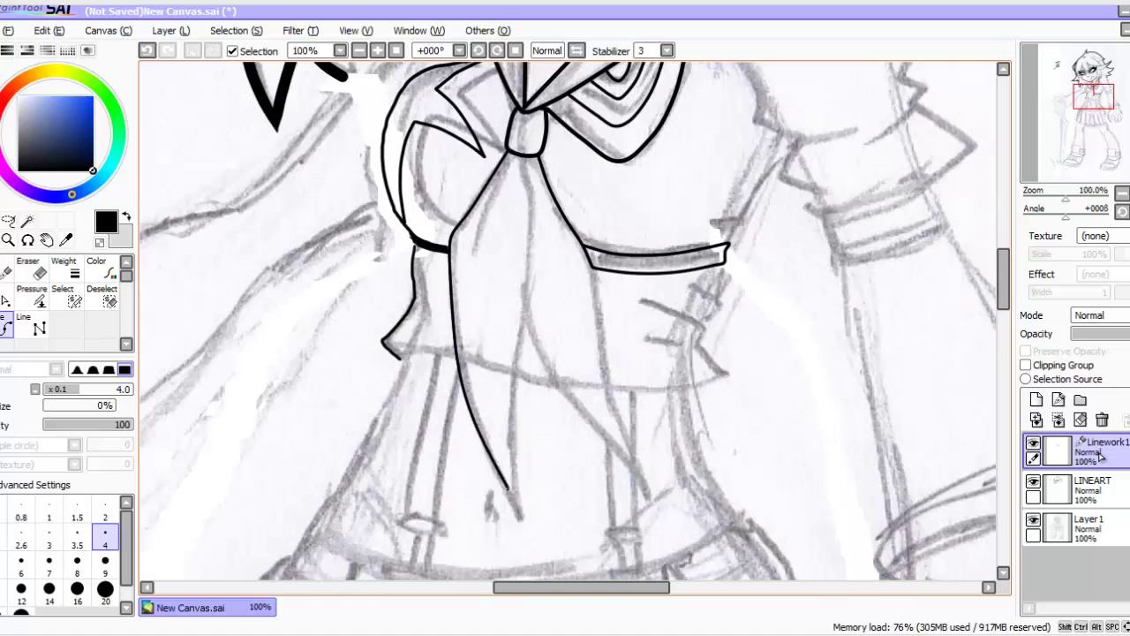
drag(507, 487, 530, 181)
Step: Draw the right-hand neckerchief tail down to its point and back up to the chest band
click(525, 310)
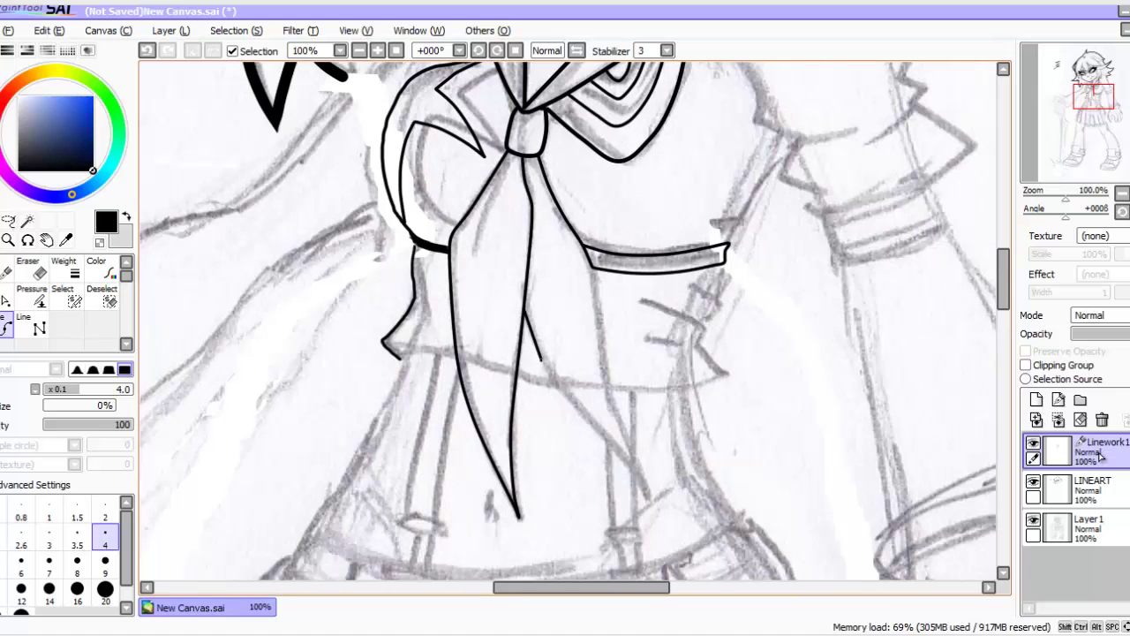
click(555, 385)
double_click(645, 475)
click(644, 475)
click(608, 388)
double_click(594, 268)
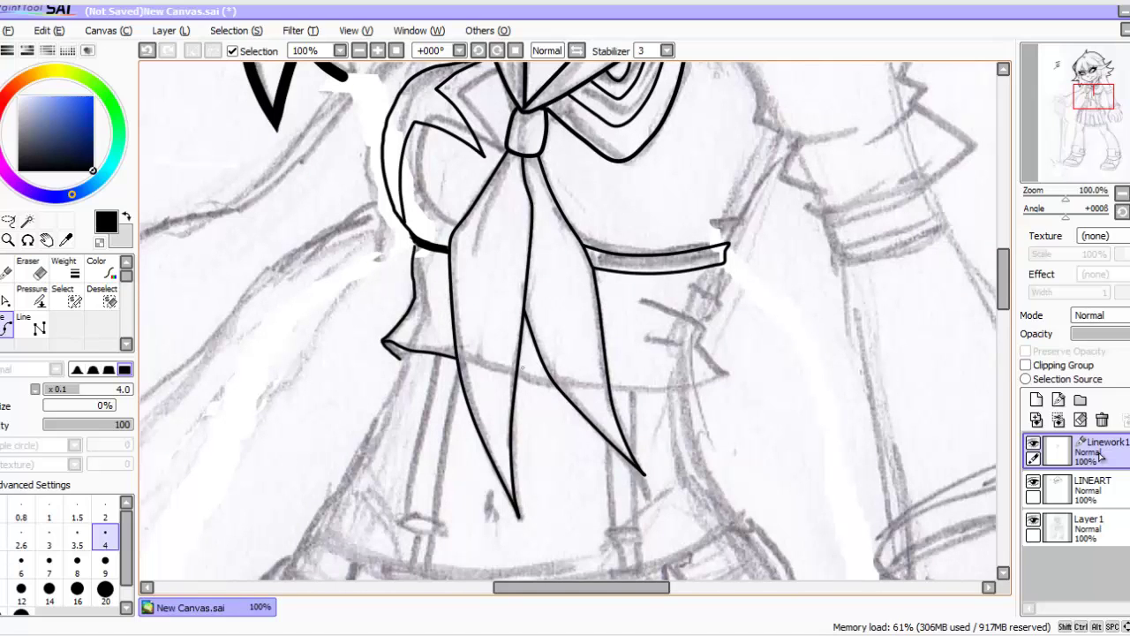
Step: Complete the shirt hem line around the neckerchief tails and draw the right-hand torso contour at size 8
key(bracketright)
key(bracketright)
key(bracketright)
key(bracketright)
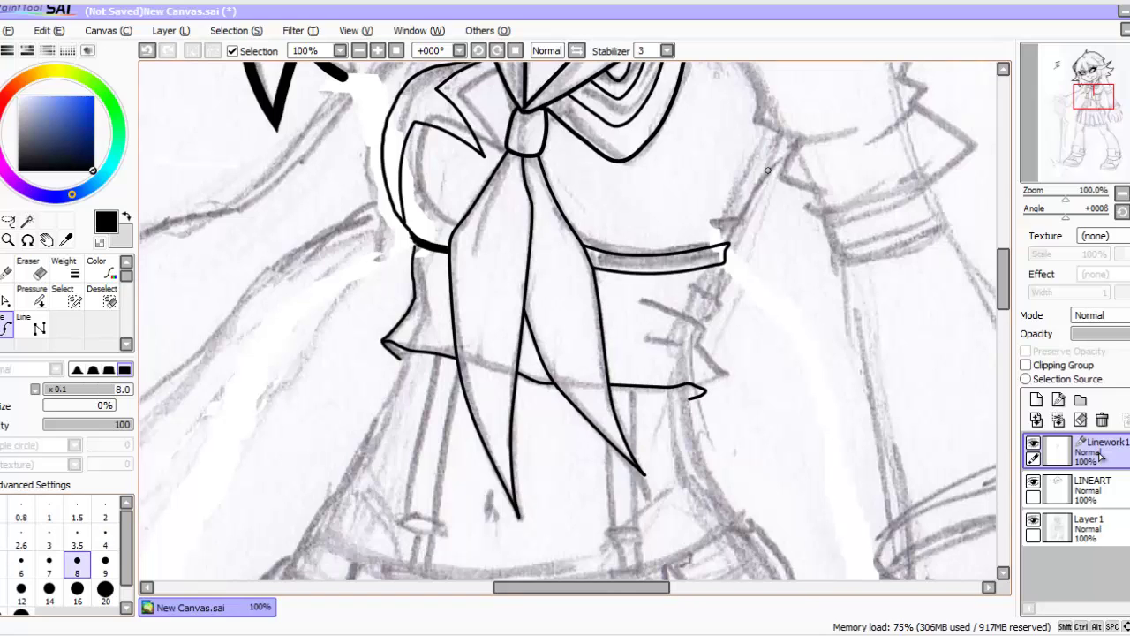
mouse_move(781, 159)
mouse_down()
mouse_move(728, 220)
mouse_move(701, 358)
mouse_move(707, 389)
mouse_move(691, 452)
mouse_move(732, 523)
mouse_up()
Step: Draw the left-hand torso contour from under the chest past the hem corner toward the skirt at size 8
drag(412, 241, 407, 304)
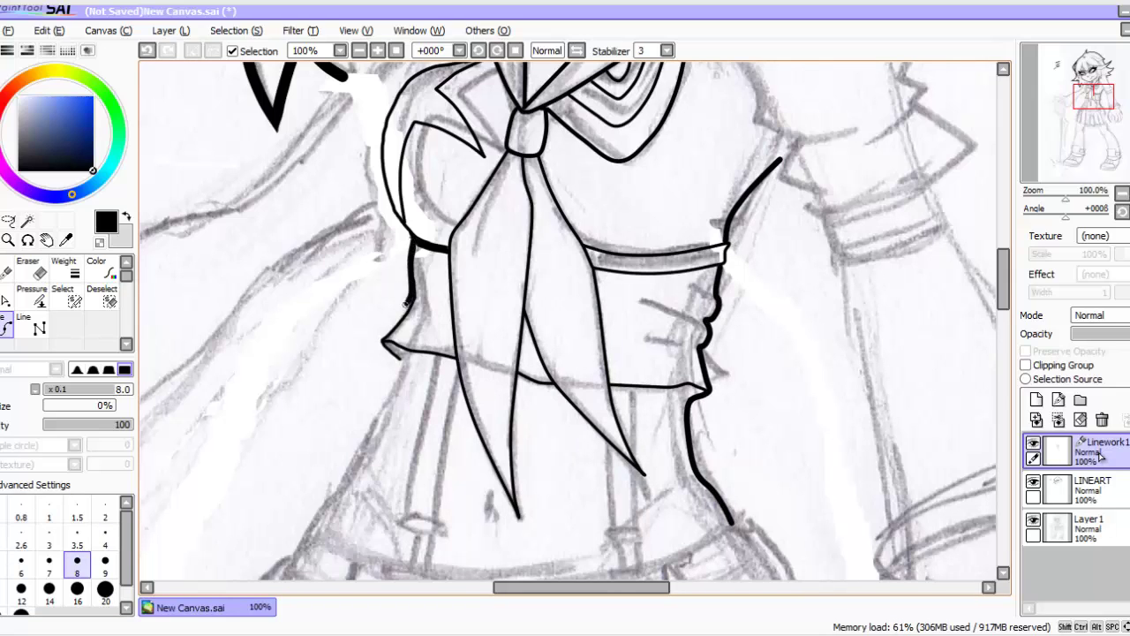
click(399, 363)
click(370, 436)
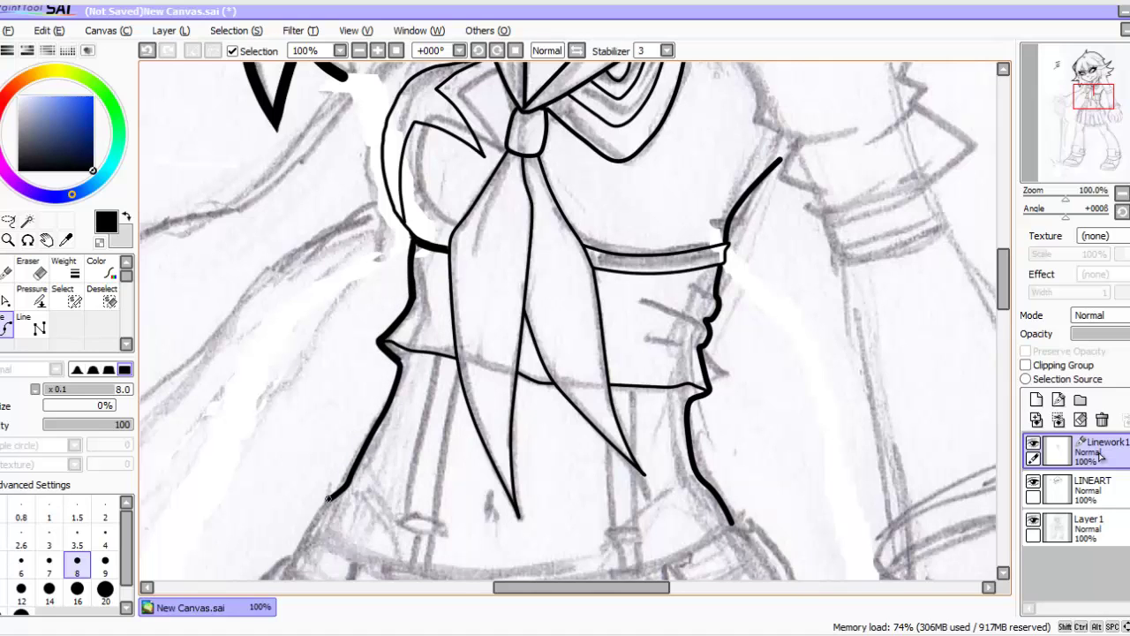
click(331, 497)
double_click(310, 533)
Step: Nudge the top control point of the right-hand torso contour
drag(1004, 279, 1004, 265)
key(ctrl)
drag(779, 264, 778, 264)
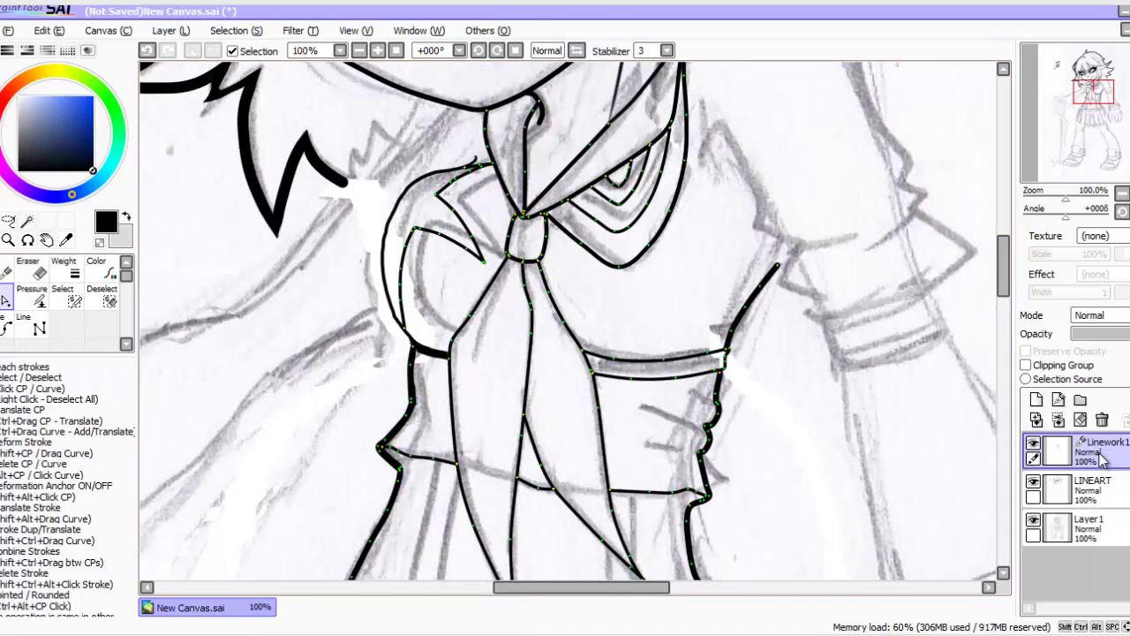
Step: On the LINEART layer, ink a tapered fold stroke below the knot on the left-hand neckerchief tail and trim it with the eraser
click(1092, 488)
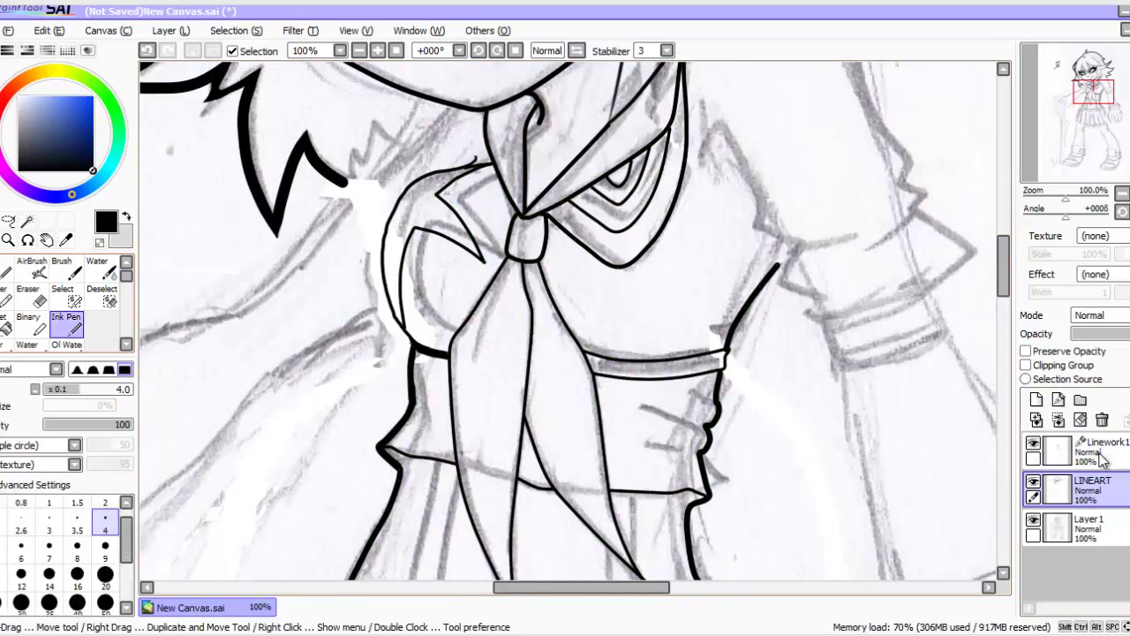
click(28, 297)
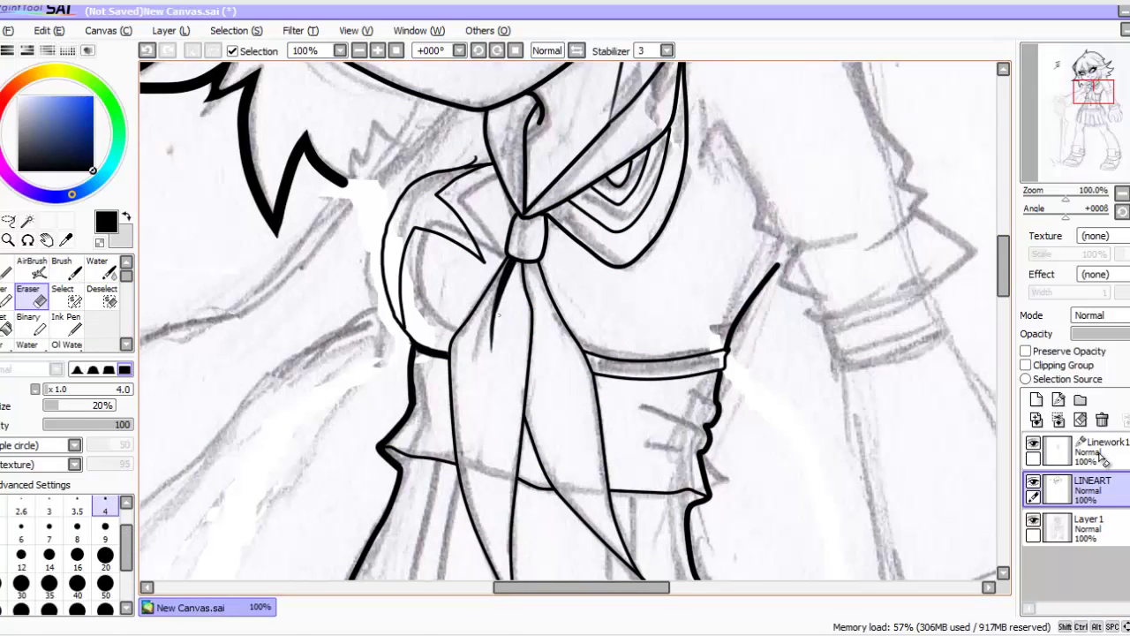
drag(491, 352, 493, 327)
Step: Fill the shaded collar area on the left-hand chest and the right-hand chest band with solid black
click(66, 268)
click(105, 602)
drag(415, 350, 448, 356)
mouse_move(587, 357)
mouse_down()
mouse_move(610, 369)
mouse_move(699, 370)
mouse_up()
mouse_move(429, 347)
mouse_down()
mouse_move(408, 326)
mouse_move(421, 237)
mouse_move(412, 331)
mouse_move(443, 343)
mouse_move(484, 285)
mouse_move(474, 271)
mouse_move(441, 299)
mouse_move(466, 274)
mouse_move(456, 248)
mouse_move(491, 258)
mouse_up()
mouse_move(441, 192)
mouse_down()
mouse_move(488, 264)
mouse_move(502, 240)
mouse_move(445, 193)
mouse_move(482, 178)
mouse_move(503, 243)
mouse_move(496, 181)
mouse_up()
Step: Erase the black fill beside the neckerchief knot at eraser size 20 and touch up the knot's lower edge
key(e)
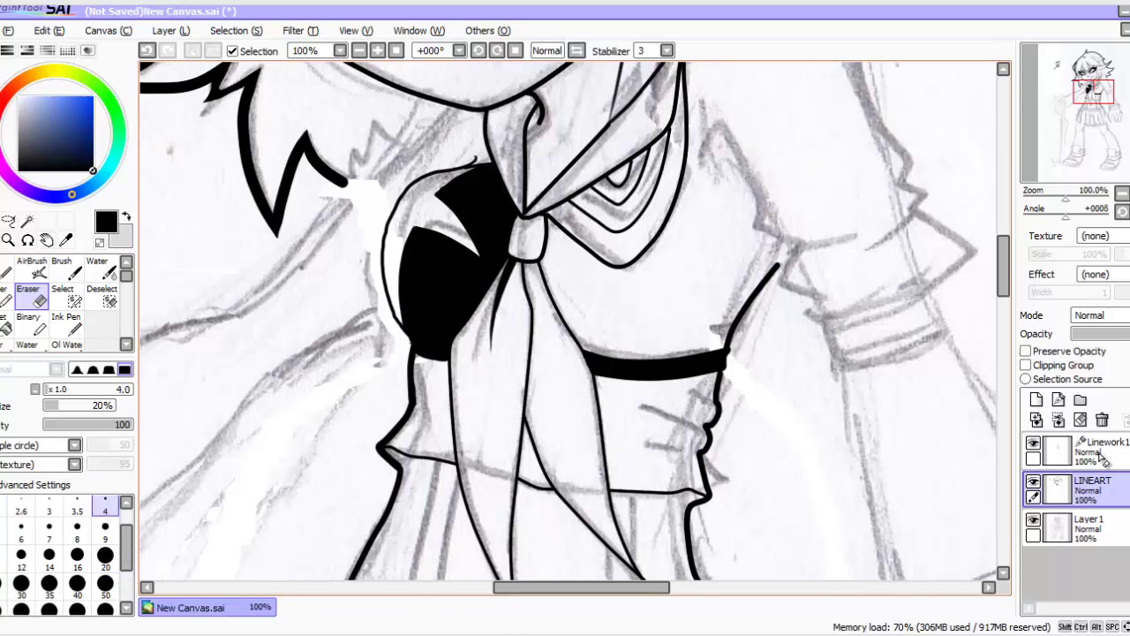
drag(504, 258, 510, 203)
click(105, 556)
key(b)
drag(506, 261, 511, 268)
key(e)
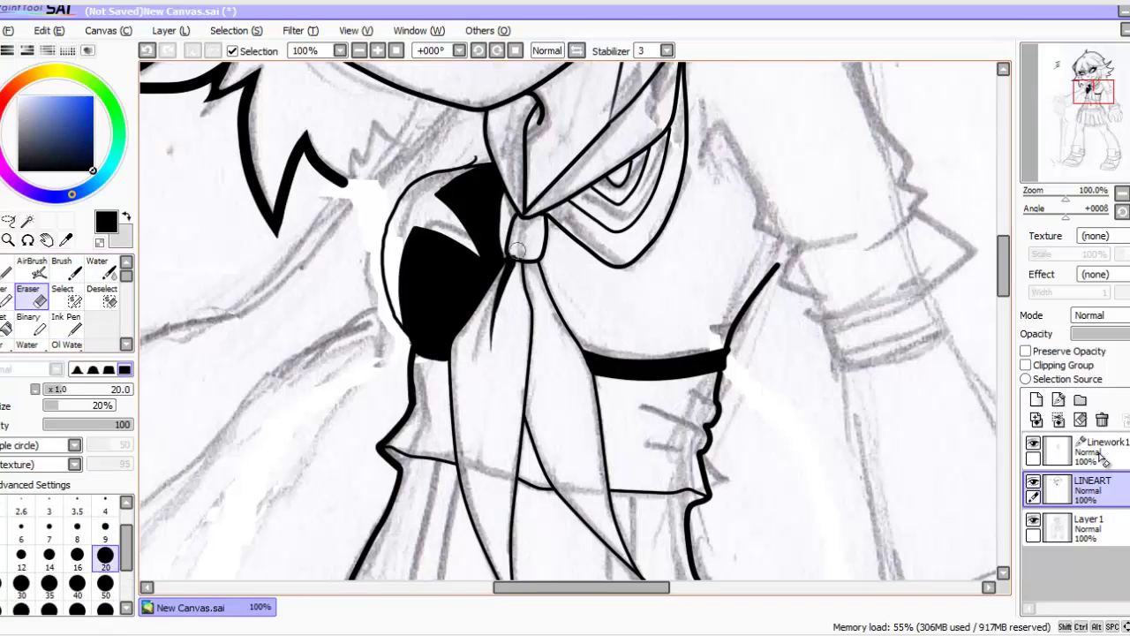
Step: Check the inked upper body by hiding the pencil sketch layer and showing it again
click(396, 51)
click(1033, 520)
click(1033, 520)
click(378, 50)
click(378, 51)
click(378, 50)
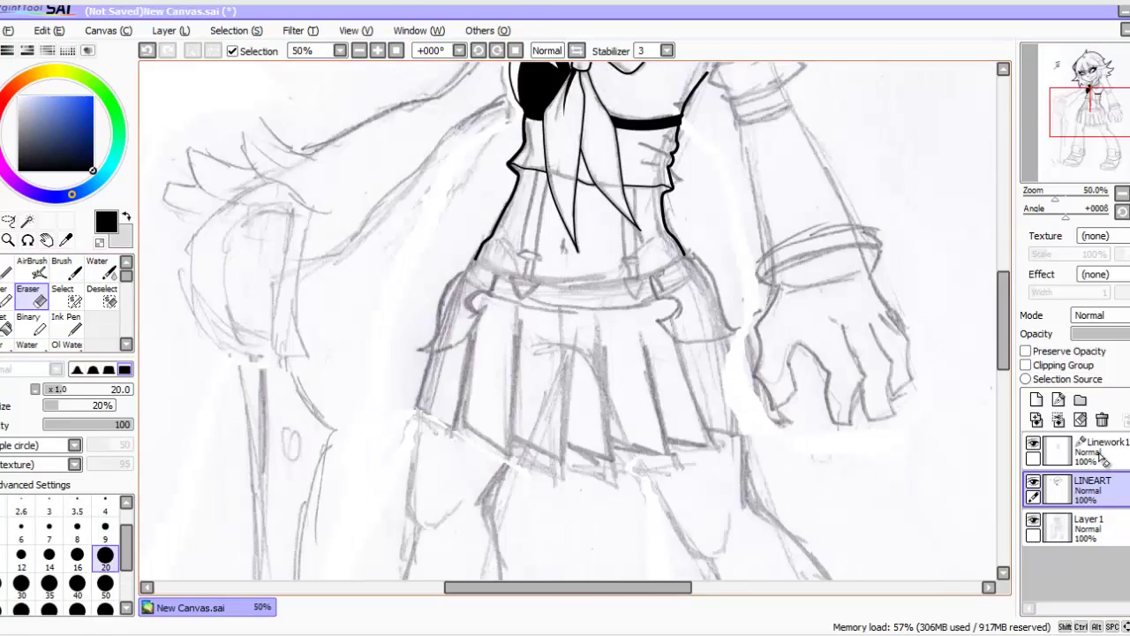
Step: On the Linework1 layer, ink the right-hand sleeve with its gathered frill, inner contour and fold lines, using size 6
drag(1003, 321, 1003, 254)
click(378, 50)
click(1101, 455)
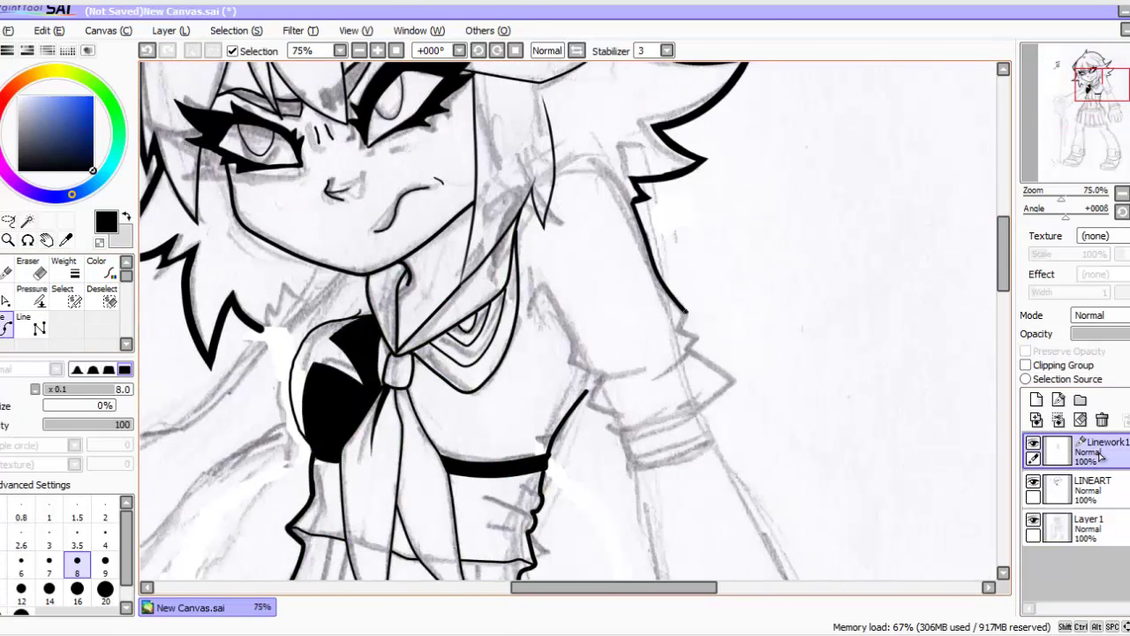
mouse_move(692, 355)
mouse_down()
mouse_move(707, 408)
mouse_move(610, 425)
mouse_move(598, 381)
mouse_up()
key(ctrl+z)
click(21, 565)
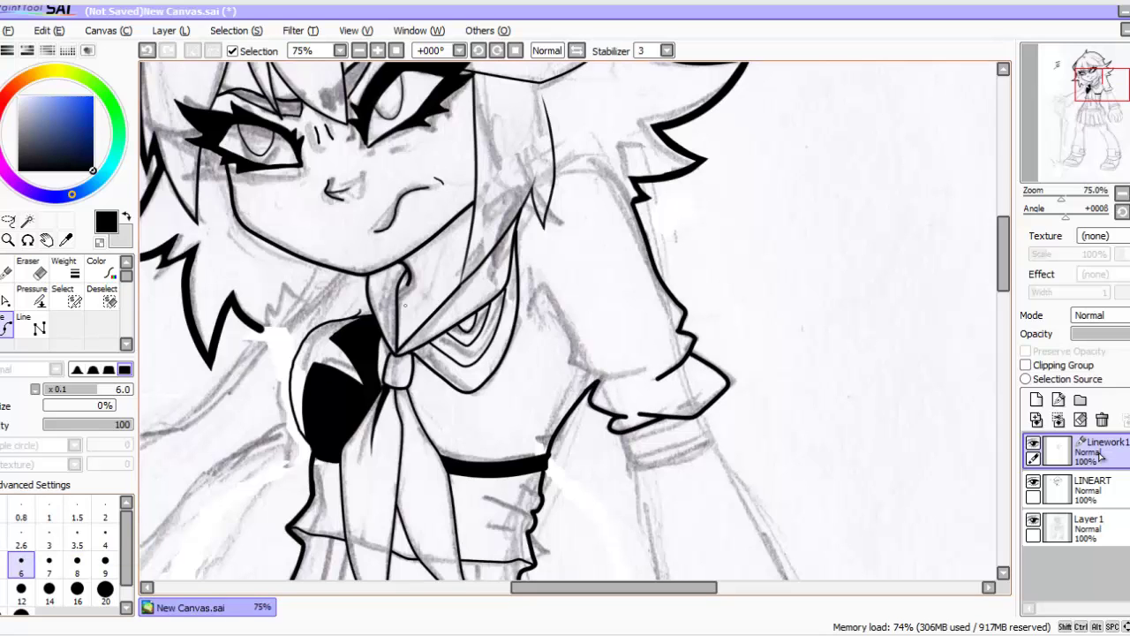
drag(560, 318, 613, 380)
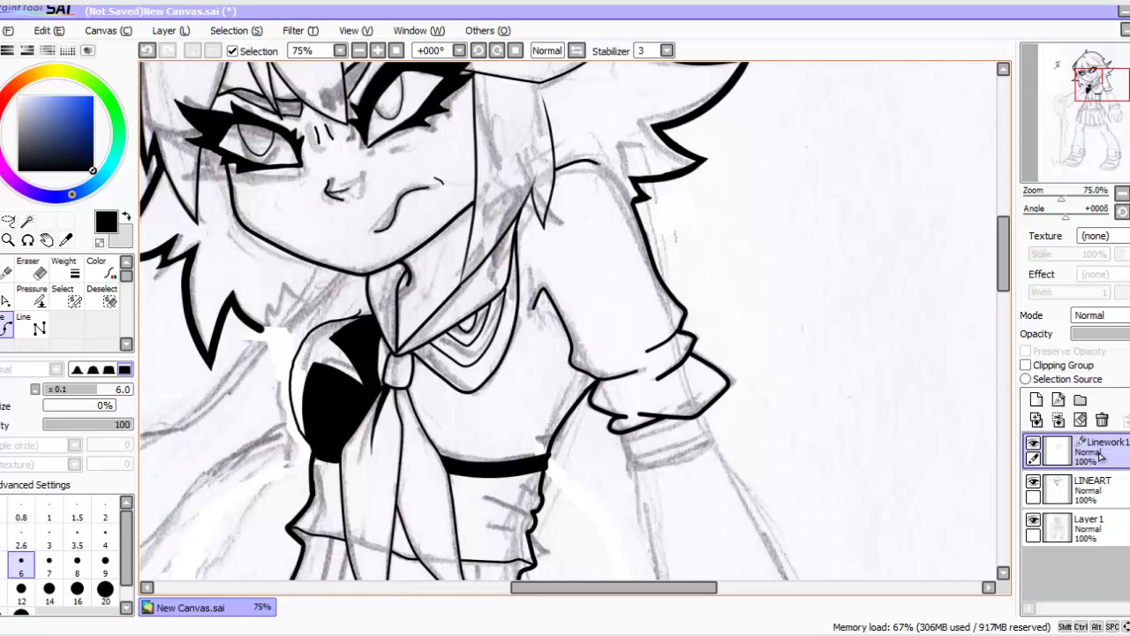
Step: Draw the band below the right-hand sleeve frill, with its outline at size 9 and its stripes at size 4
click(105, 565)
mouse_move(622, 435)
mouse_down()
mouse_move(696, 456)
mouse_move(704, 414)
mouse_move(673, 424)
mouse_up()
click(105, 537)
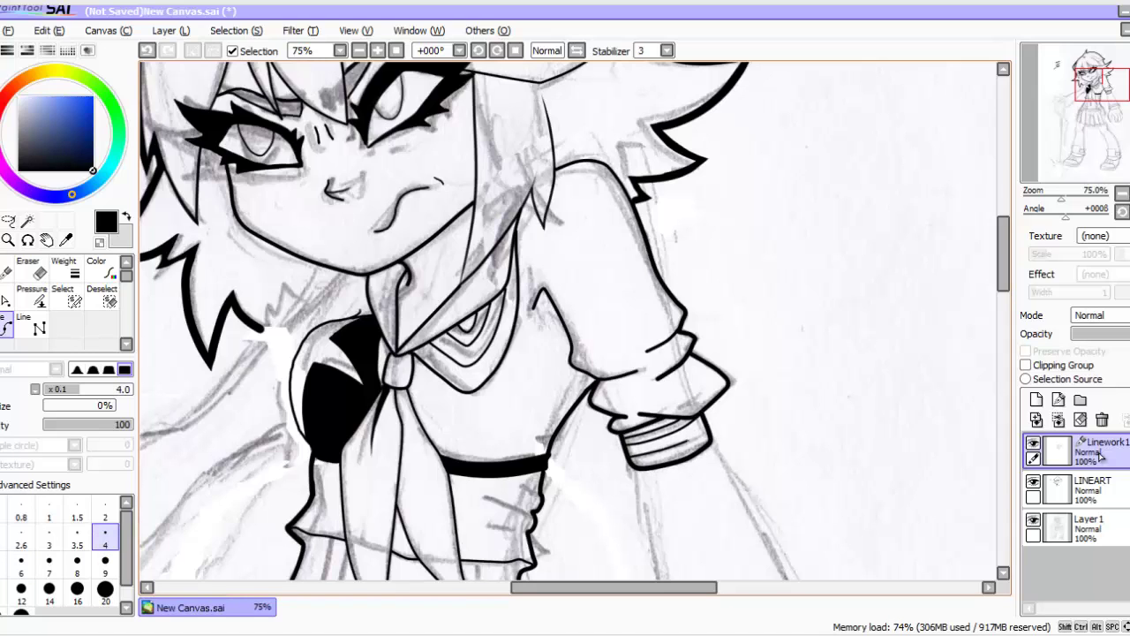
Step: Draw the upper rim of the right-hand glove cuff at size 9
scroll(574, 322, down, 3)
key(bracketright)
key(bracketright)
key(bracketright)
key(bracketright)
mouse_move(658, 441)
mouse_down()
mouse_move(688, 401)
mouse_move(825, 375)
mouse_move(834, 435)
mouse_up()
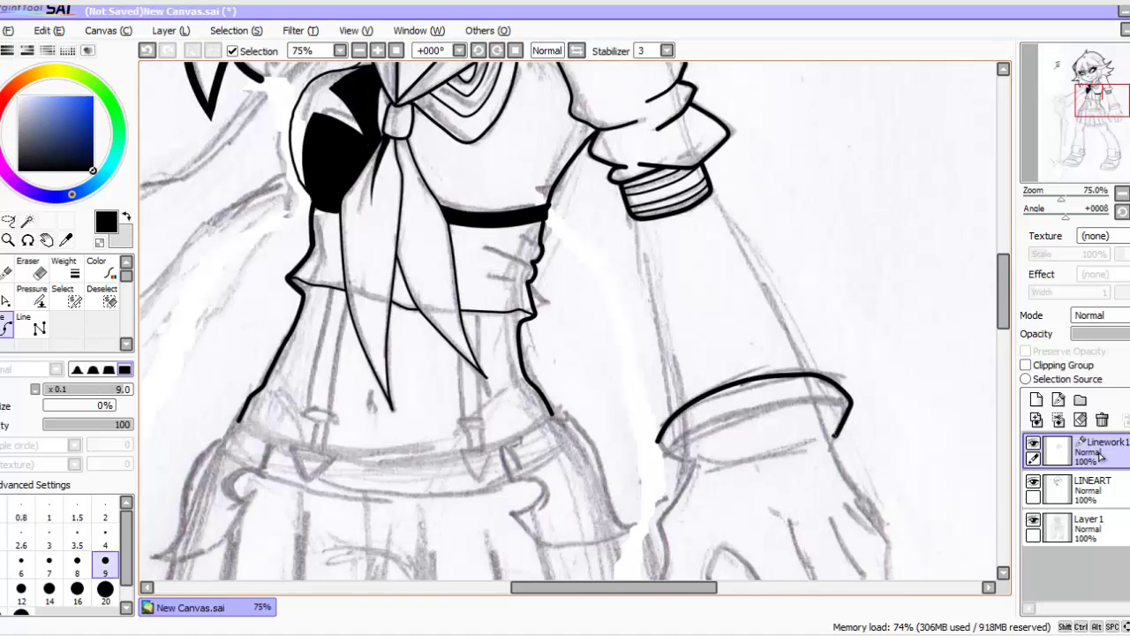
Step: Trace the inner edge of the right-hand glove from the cuff corner down to the thumb tip
click(689, 467)
click(677, 498)
click(660, 519)
scroll(660, 519, down, 3)
click(664, 357)
click(656, 399)
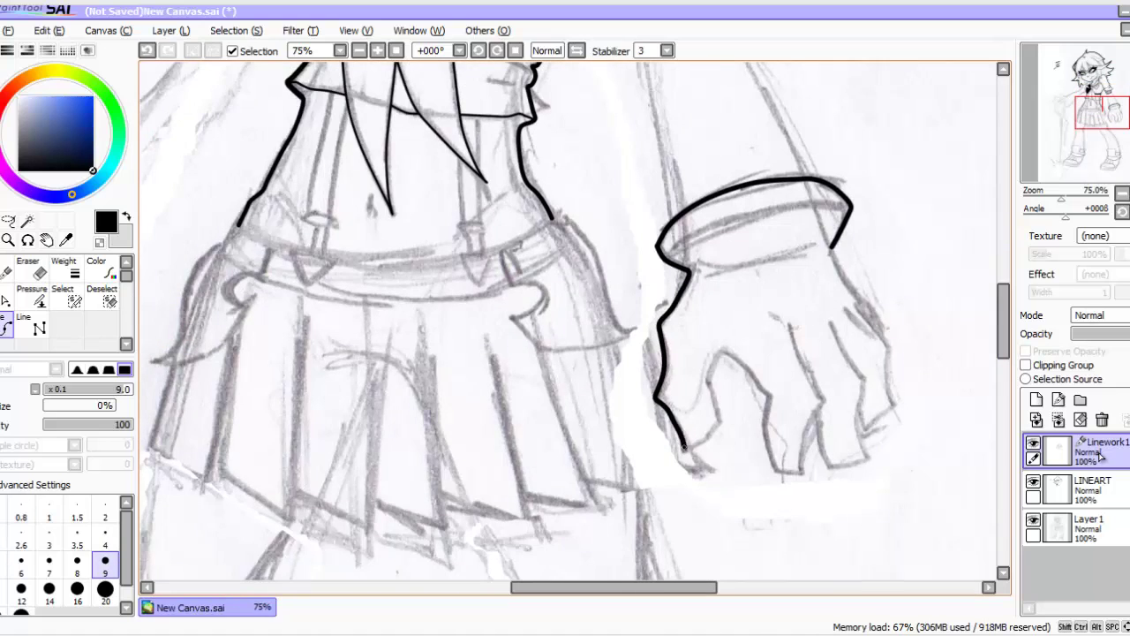
Step: Ink the thumb, the fingers and the outer edge of the right-hand glove up to the cuff
mouse_move(682, 447)
mouse_down()
mouse_move(740, 358)
mouse_move(799, 473)
mouse_move(826, 388)
mouse_move(782, 314)
mouse_up()
mouse_move(823, 311)
mouse_down()
mouse_move(858, 399)
mouse_move(861, 459)
mouse_move(815, 414)
mouse_move(870, 345)
mouse_up()
drag(830, 256, 881, 388)
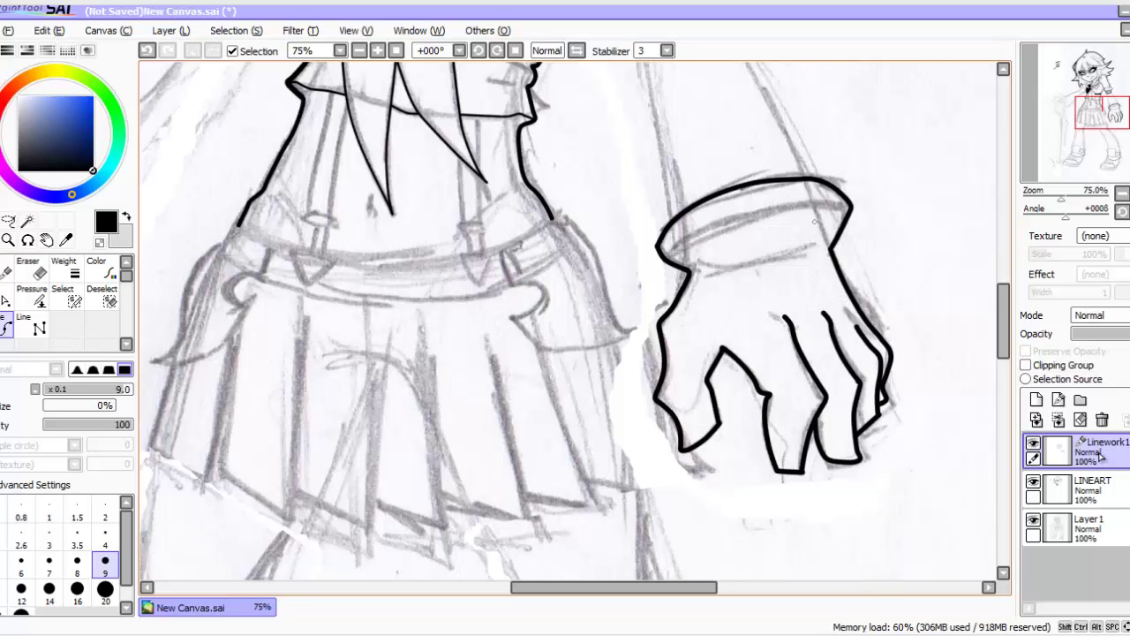
Step: Draw the glove cuff's inner edge and both forearm contours up to the sleeve band, plus a thin wrist line at size 4
mouse_move(664, 254)
mouse_down()
mouse_move(717, 221)
mouse_move(849, 208)
mouse_up()
drag(1003, 321, 1003, 294)
drag(638, 204, 673, 396)
drag(710, 176, 806, 354)
click(105, 538)
drag(699, 450, 818, 427)
Step: Ink the left-hand shoulder line, then the sleeve frill and the band outline at size 8
drag(1103, 102, 1083, 89)
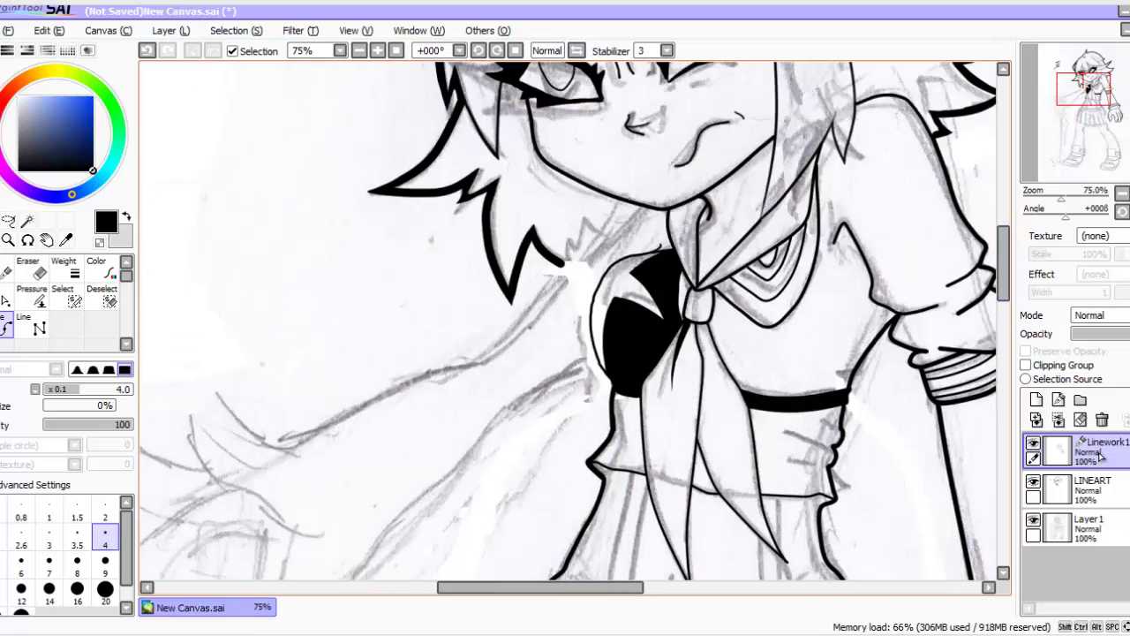
key(bracketright)
drag(620, 201, 601, 223)
key(bracketright)
key(bracketright)
key(bracketright)
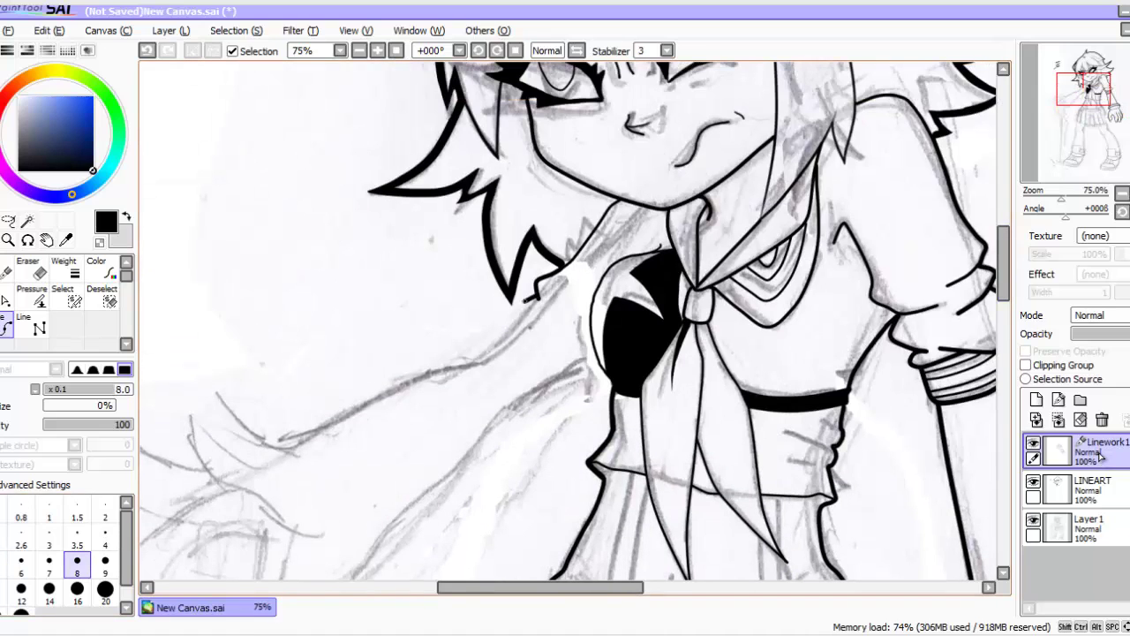
drag(566, 376, 530, 332)
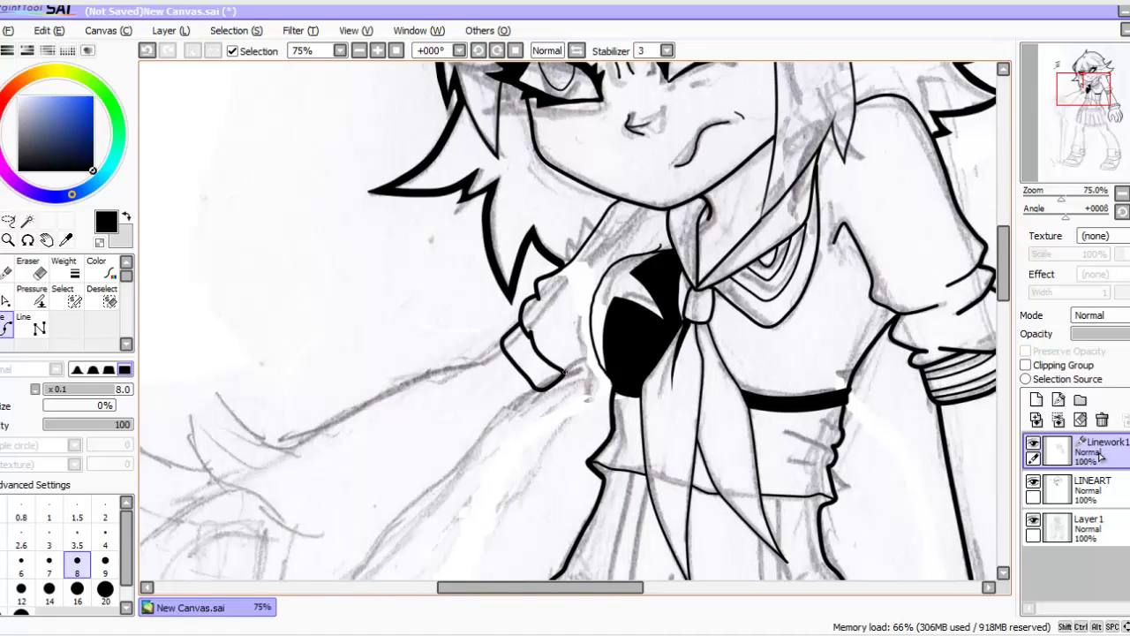
Step: Add fold lines to the left-hand sleeve and stripes across its band at size 4
key(bracketleft)
key(bracketleft)
key(bracketleft)
key(bracketleft)
Step: Draw both edges of the left-hand suspender strap below the shirt hem and its rectangular buckle at size 4
key(Down)
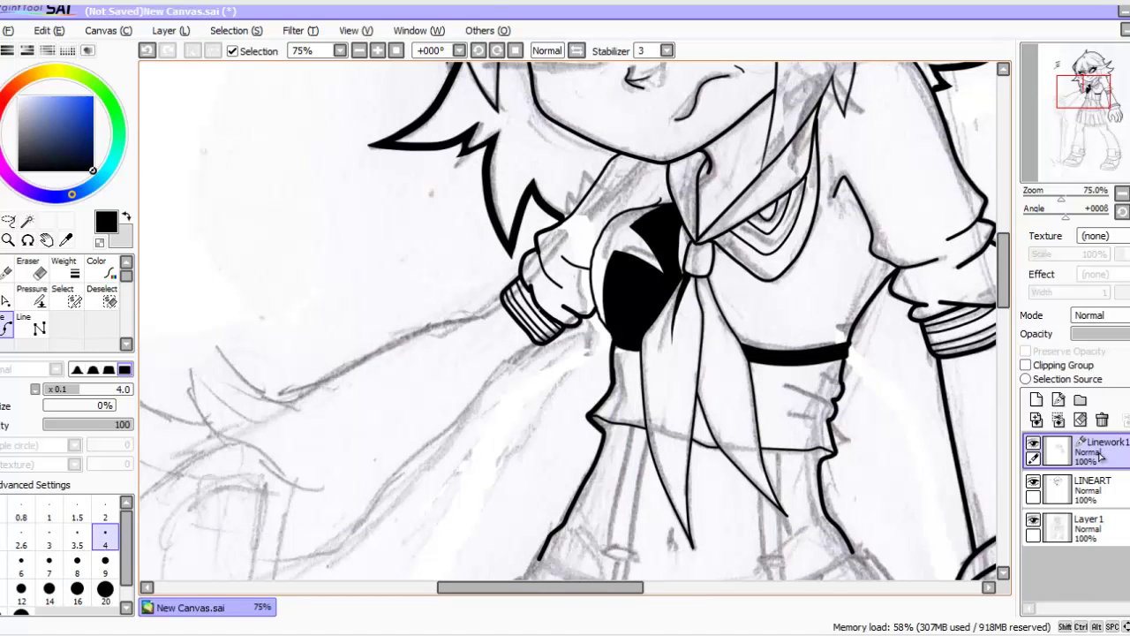
key(Down)
key(Down)
key(Down)
key(Page_Up)
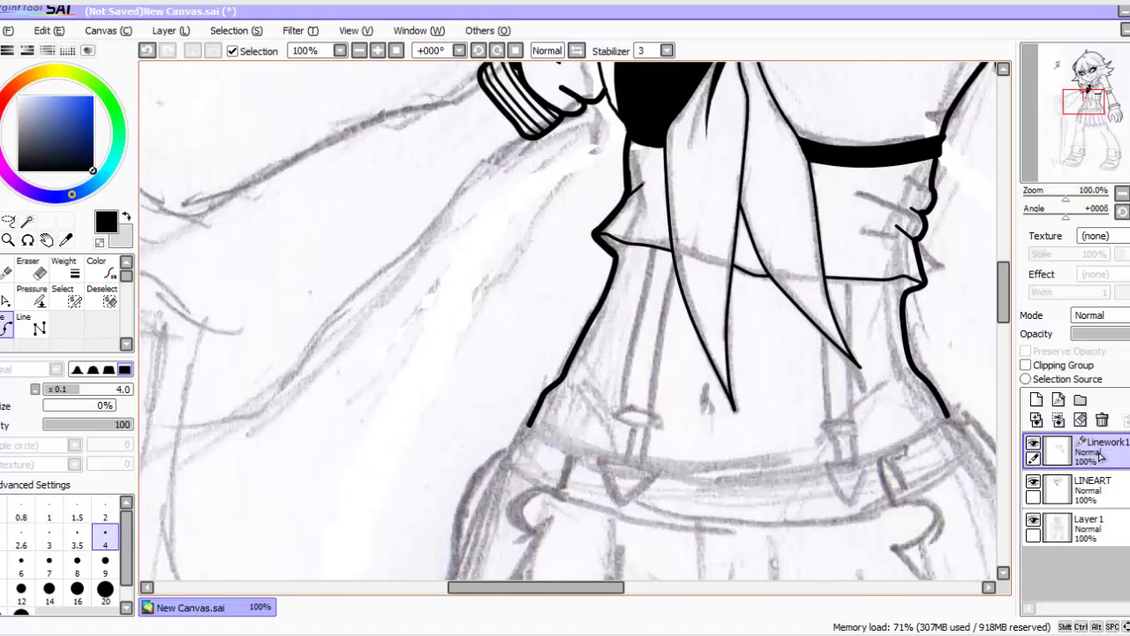
scroll(575, 321, down, 2)
click(654, 164)
click(630, 250)
click(625, 308)
key(ctrl+z)
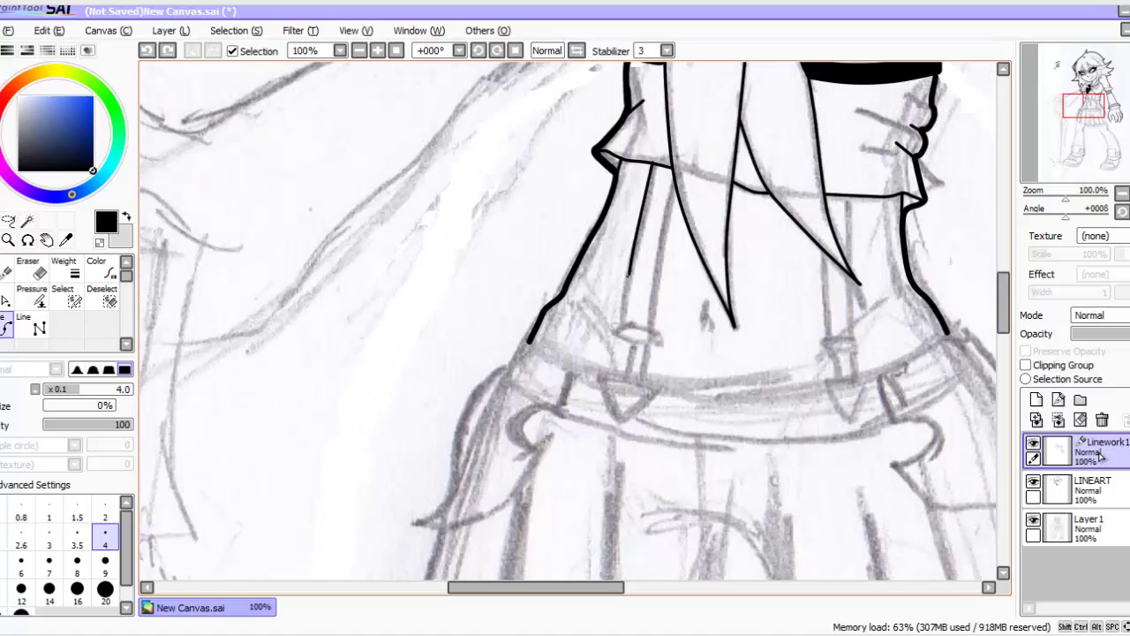
click(628, 282)
click(656, 289)
click(675, 184)
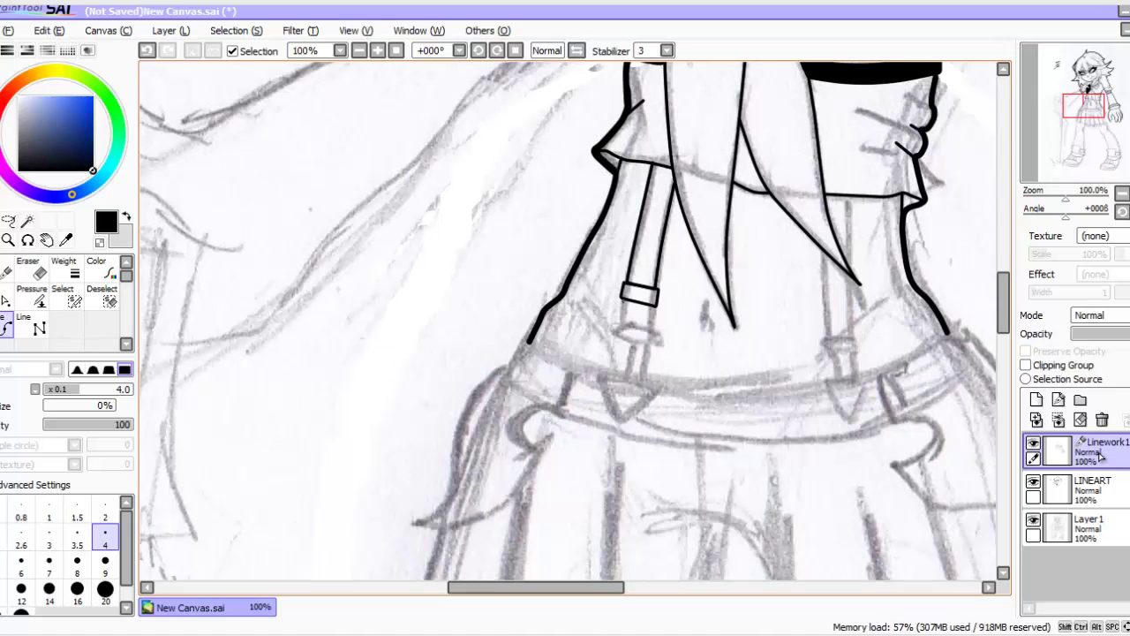
Step: Extend the left-hand suspender below the buckle with a rounded lower ring and a pointed clip
key(ctrl+z)
click(652, 306)
click(650, 337)
click(622, 331)
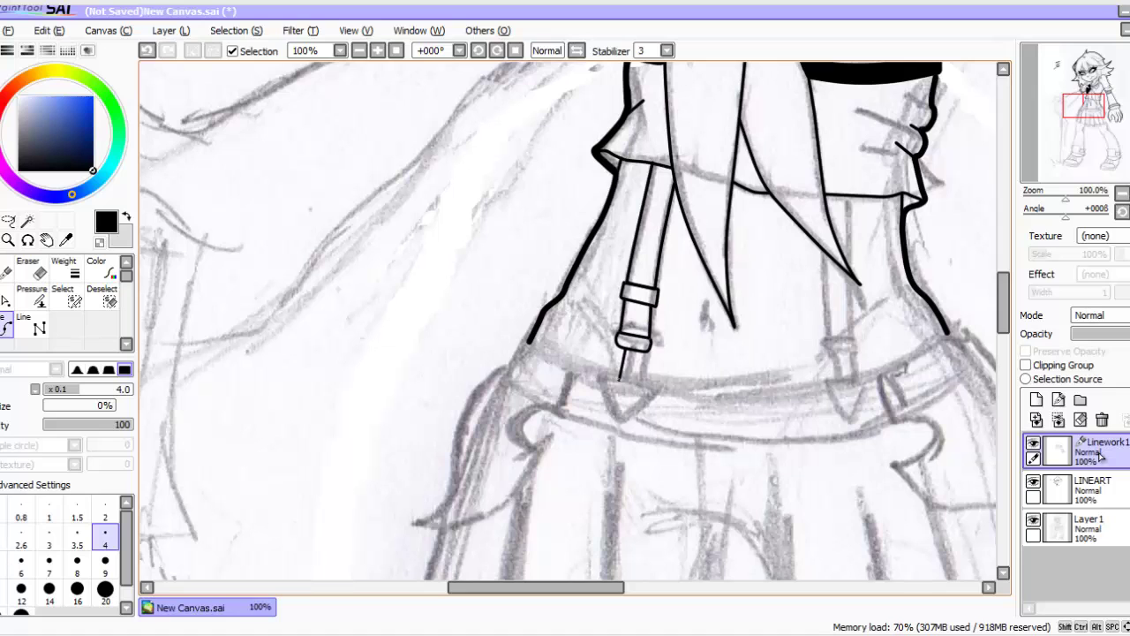
Step: Draw the right-hand suspender at size 4 with its strap edges, buckle, lower ring and pointed clip
drag(589, 587, 634, 587)
click(604, 245)
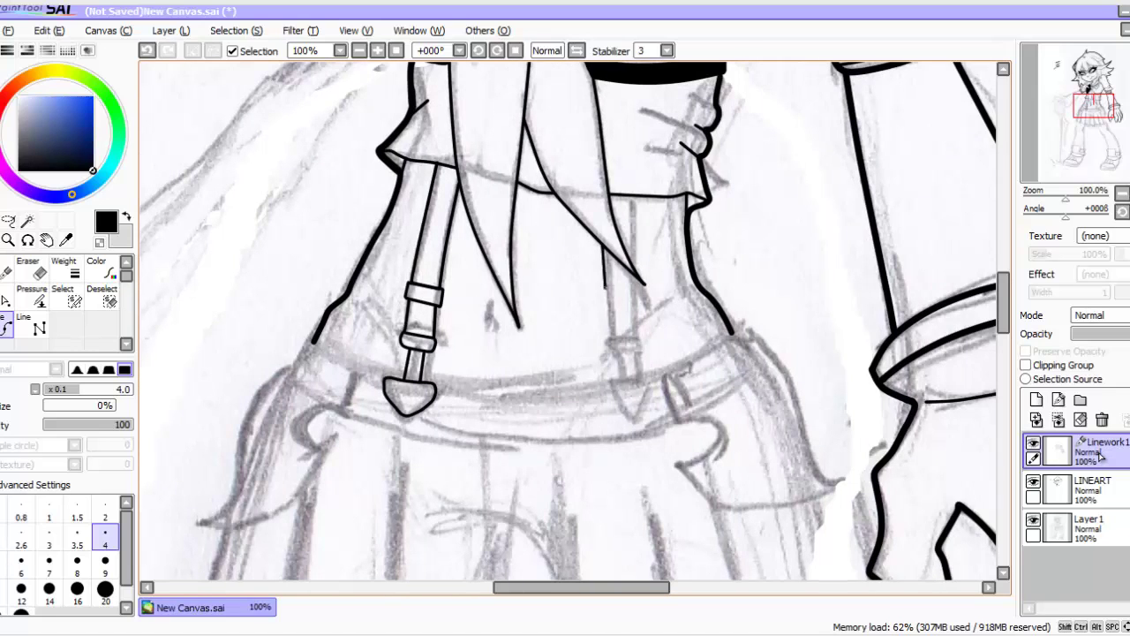
drag(633, 197, 630, 266)
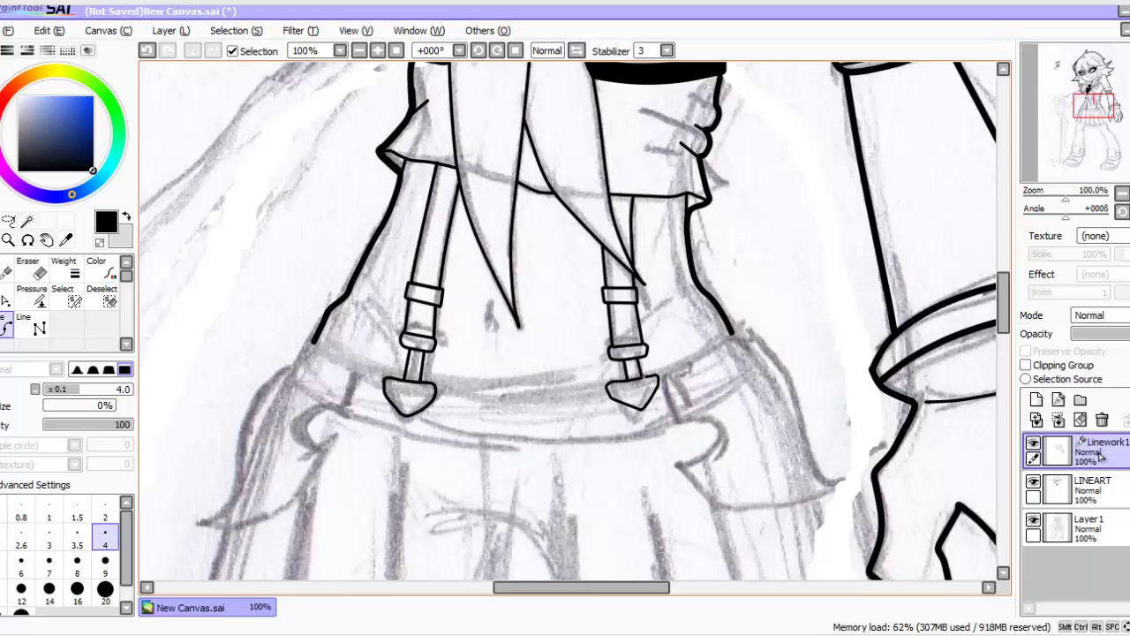
Step: Nudge the control point at the tip of the left-hand suspender clip, keeping the Linework1 layer active
key(ctrl)
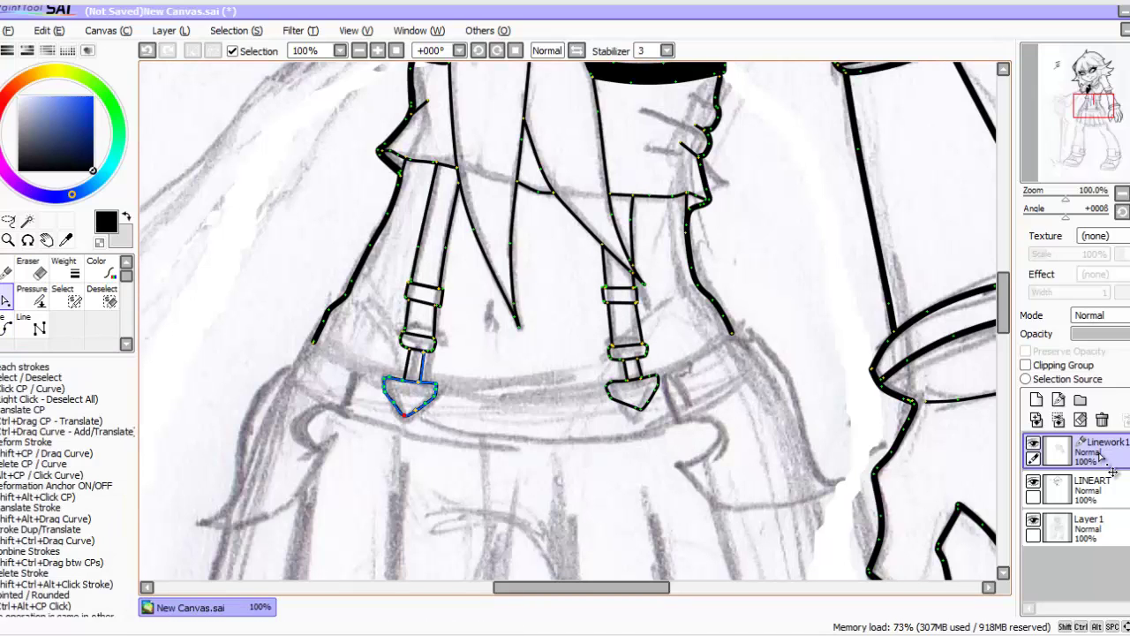
mouse_move(405, 415)
mouse_down()
mouse_move(387, 378)
mouse_move(413, 409)
mouse_up()
click(1101, 488)
click(1100, 454)
Step: Draw the left-hand hip flap at size 9 from the waist down to its pointed tail and back up to the inner notch
click(105, 565)
click(314, 343)
click(292, 368)
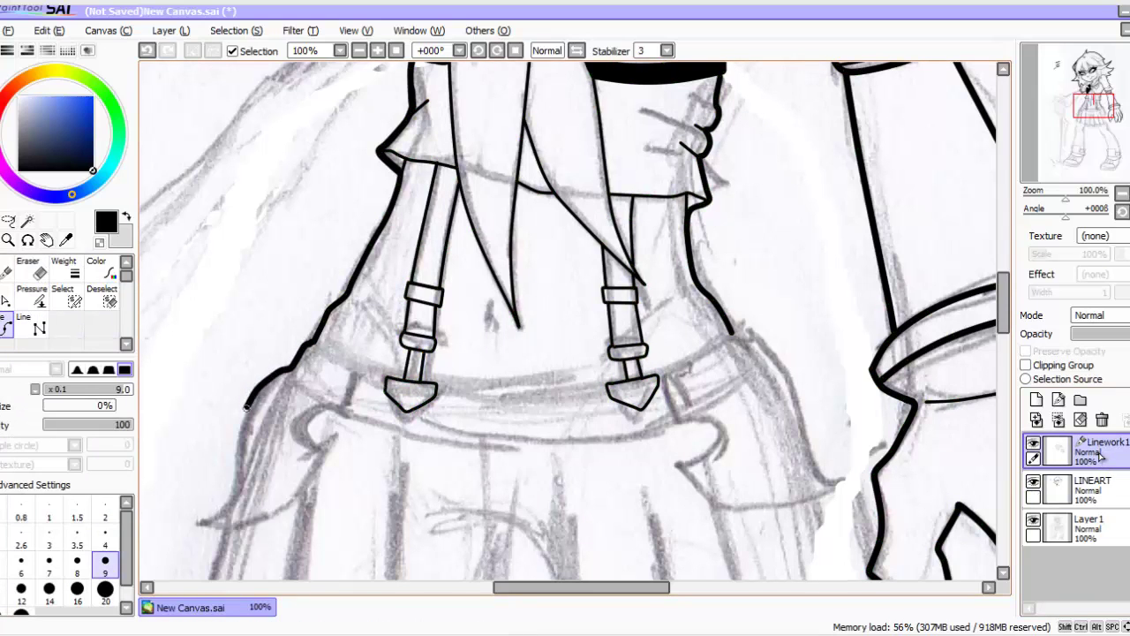
click(240, 428)
click(238, 477)
click(194, 521)
click(233, 527)
click(296, 498)
click(332, 439)
Step: Close the left-hand hip flap with a rounded hook notch and an angular top joining the waist contour
click(313, 446)
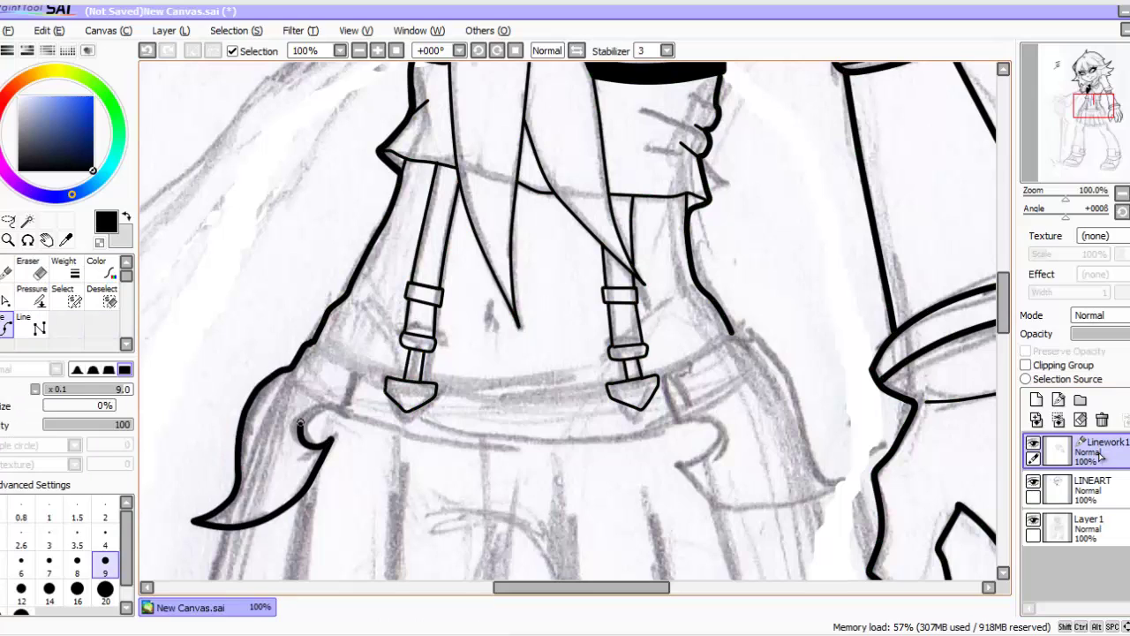
click(301, 426)
click(323, 408)
click(347, 415)
click(362, 367)
double_click(314, 342)
Step: Draw the right-hand hip flap's inner edge with its rounded hook notch and lower curve at size 9
click(668, 376)
click(682, 416)
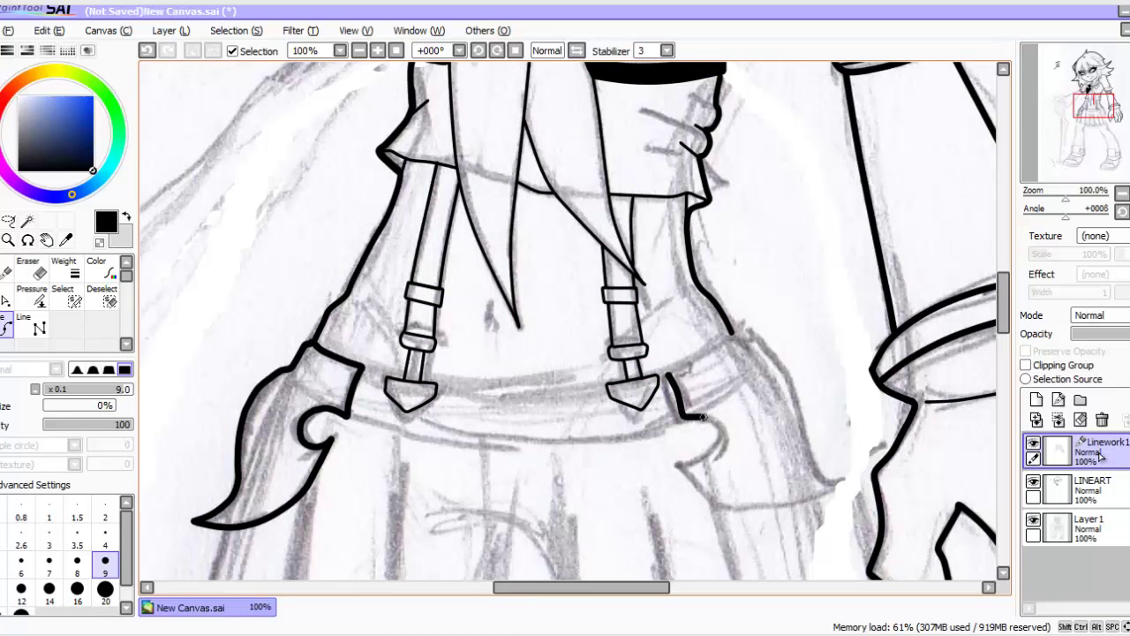
click(706, 418)
click(723, 434)
click(705, 458)
click(678, 449)
click(714, 496)
click(774, 510)
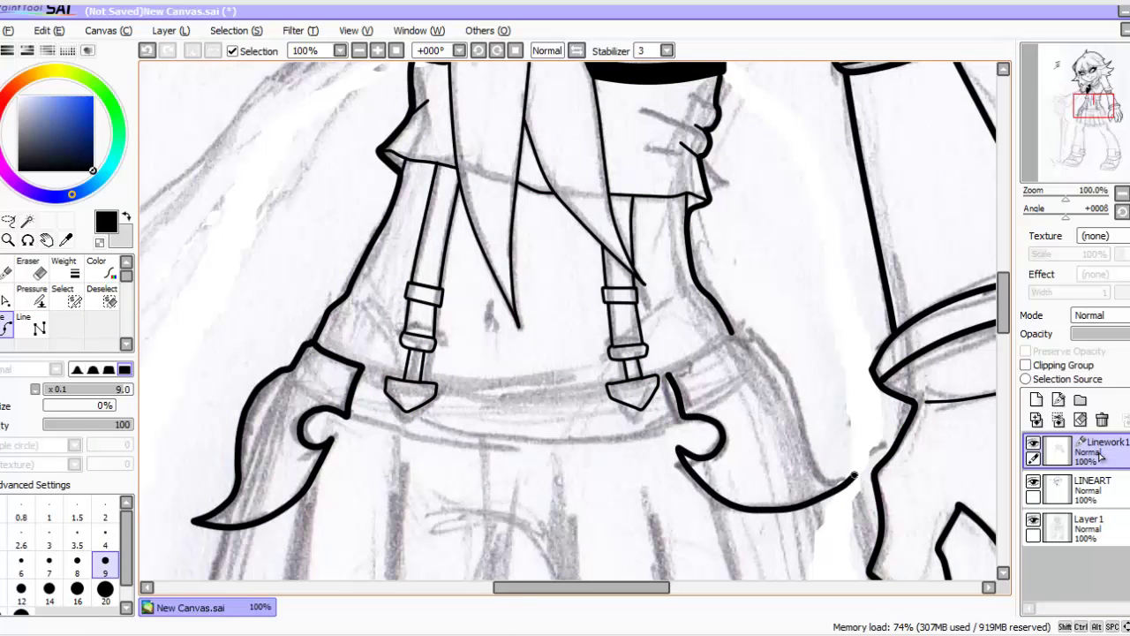
Step: Finish the right-hand hip flap from its pointed tail up the outer edge to the waist and across its top
click(860, 469)
click(830, 476)
click(806, 437)
click(793, 381)
click(765, 355)
click(737, 332)
double_click(669, 375)
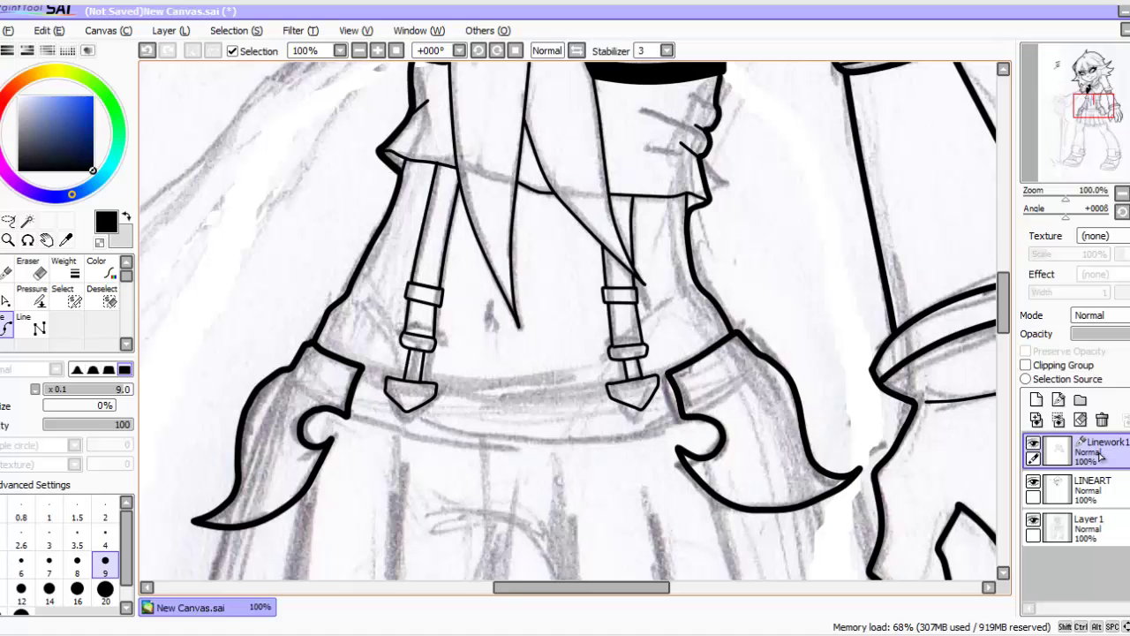
Step: Add a thin band seam across the top of each hip flap at size 4
click(105, 536)
click(292, 370)
double_click(319, 396)
click(757, 356)
double_click(711, 399)
Step: Draw the waistband's upper edge between the two hip flaps, broken at the suspender clips, at size 6
click(21, 565)
click(362, 376)
double_click(385, 382)
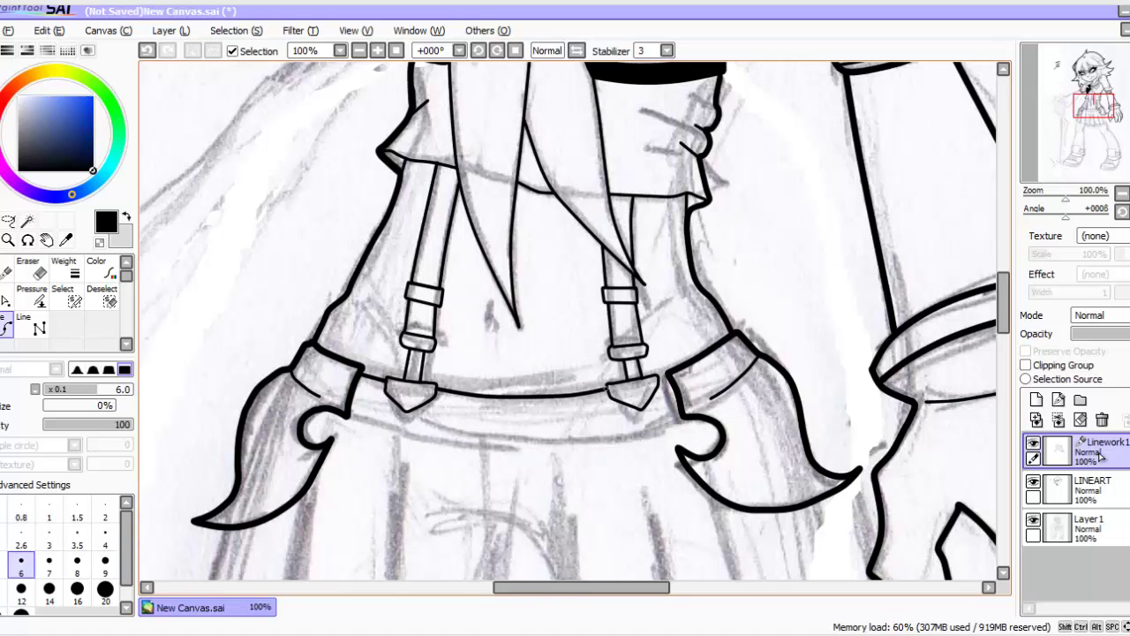
click(659, 380)
double_click(669, 376)
Step: Draw the skirt's left-hand side edge from the hip flap down to the hem corner at size 9
scroll(574, 321, down, 3)
click(105, 565)
click(226, 261)
click(193, 369)
double_click(203, 379)
Step: Draw the first three skirt pleats from the left-hand side with their slanted hem segments at size 7
click(48, 564)
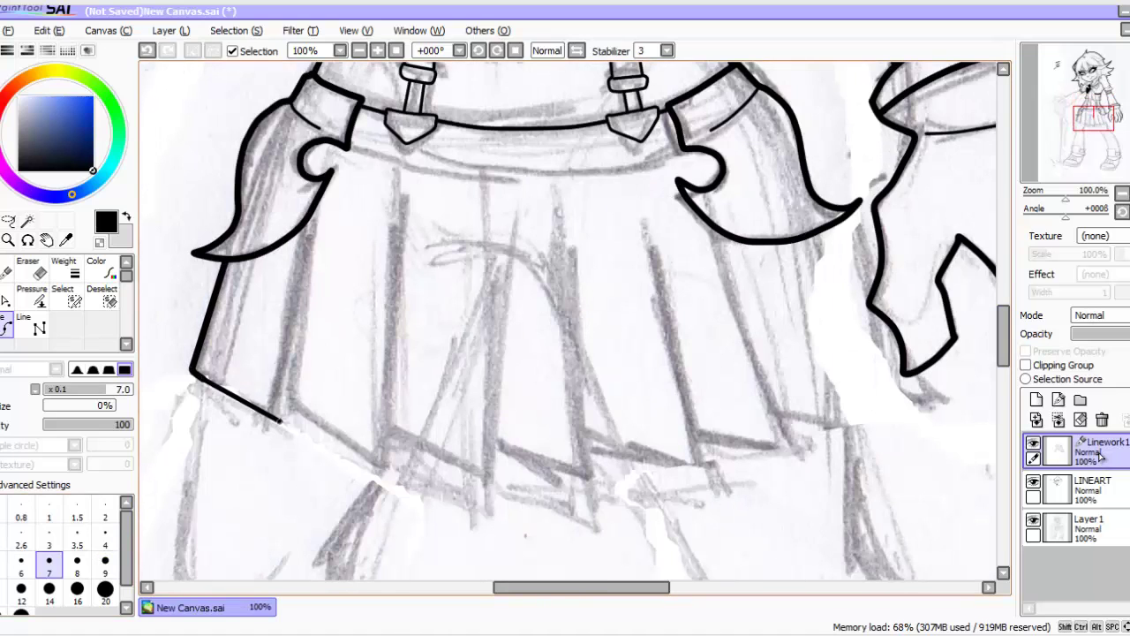
click(281, 421)
double_click(309, 232)
click(285, 402)
click(387, 463)
double_click(404, 192)
click(392, 433)
click(497, 485)
double_click(490, 241)
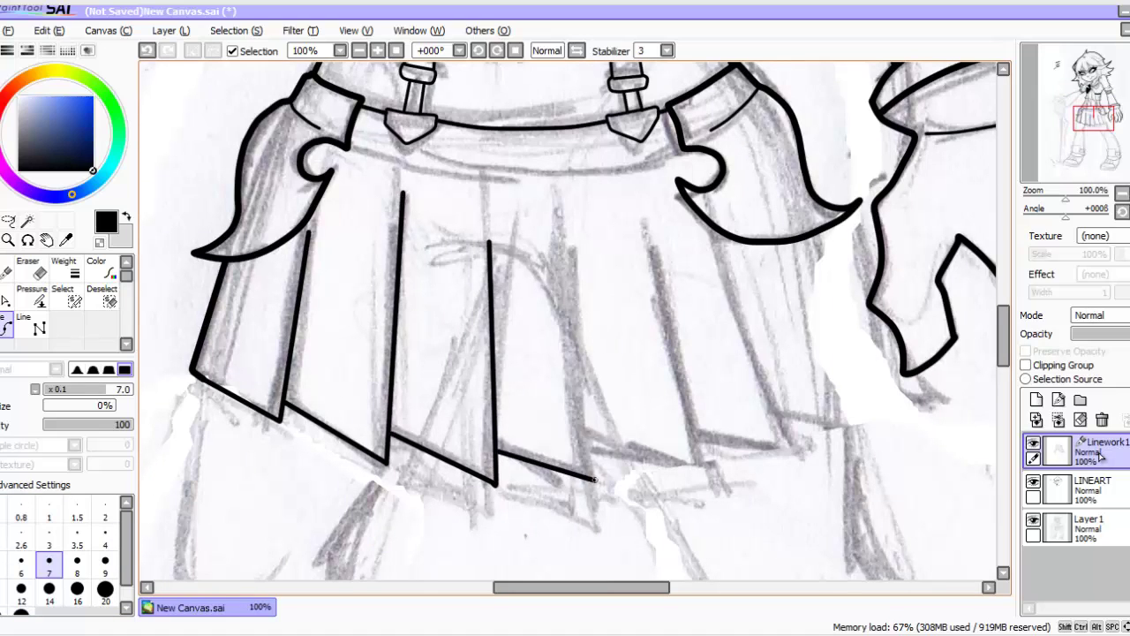
Step: Ink the remaining skirt pleats and hem toward the right-hand side, and draw the waistband's lower edge at size 4
drag(549, 239, 594, 480)
drag(589, 453, 701, 479)
drag(624, 192, 701, 480)
mouse_move(696, 436)
mouse_down()
mouse_move(789, 448)
mouse_move(712, 232)
mouse_up()
mouse_move(784, 447)
mouse_down()
mouse_move(866, 423)
mouse_move(793, 236)
mouse_move(890, 369)
mouse_up()
drag(859, 380, 890, 377)
key(ctrl+z)
click(105, 537)
mouse_move(345, 150)
mouse_down()
mouse_move(617, 178)
mouse_move(688, 157)
mouse_up()
Step: Check the line art across the whole figure by hiding and reshowing the sketch layer, and look closer at the skirt and legs
mouse_move(1003, 336)
mouse_down()
mouse_move(1003, 321)
mouse_move(1003, 370)
mouse_up()
key(Home)
click(1033, 520)
click(1034, 520)
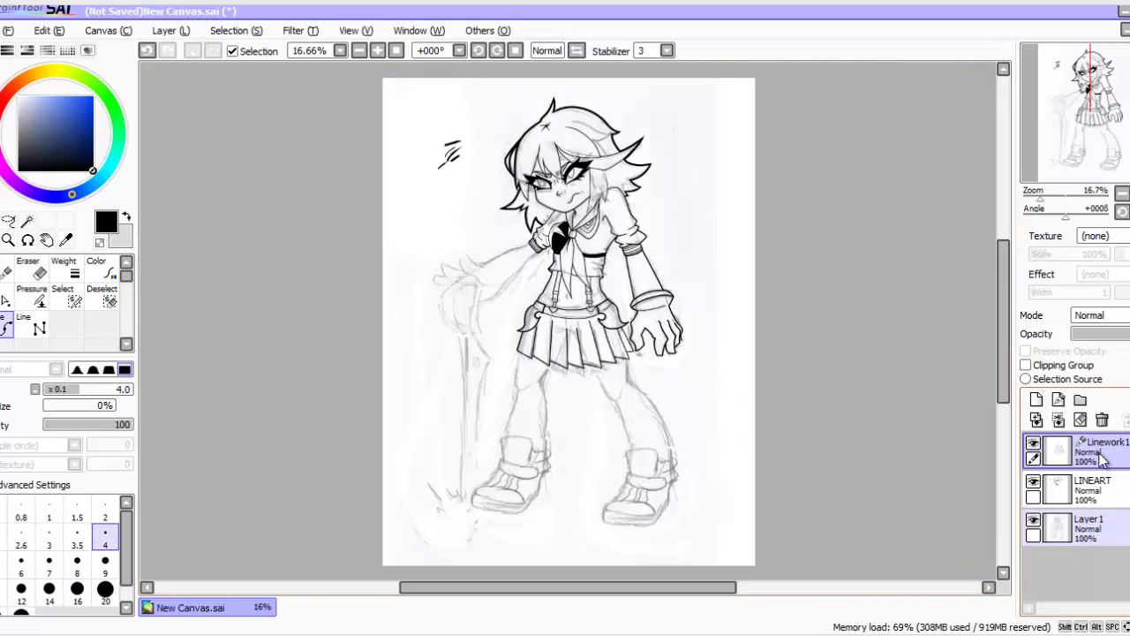
key(ctrl+plus)
key(ctrl+plus)
key(ctrl+plus)
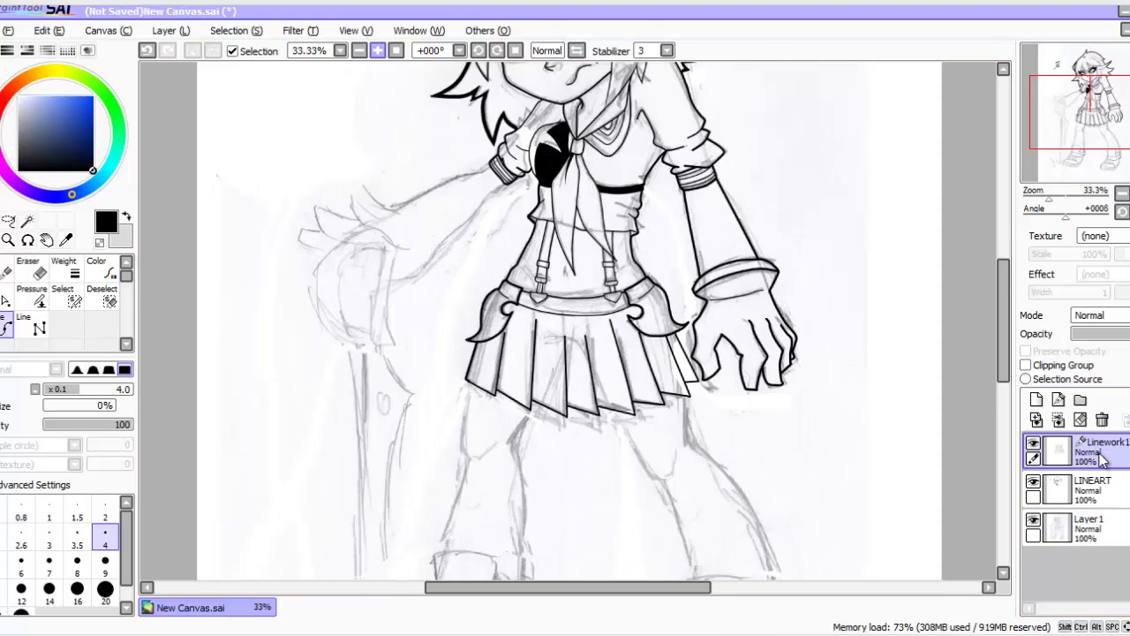
Step: Ink the upper and lower edges of the raised forearm from the sleeve cuff to the hand at size 8
key(])
key(])
key(])
key(])
click(258, 319)
click(246, 343)
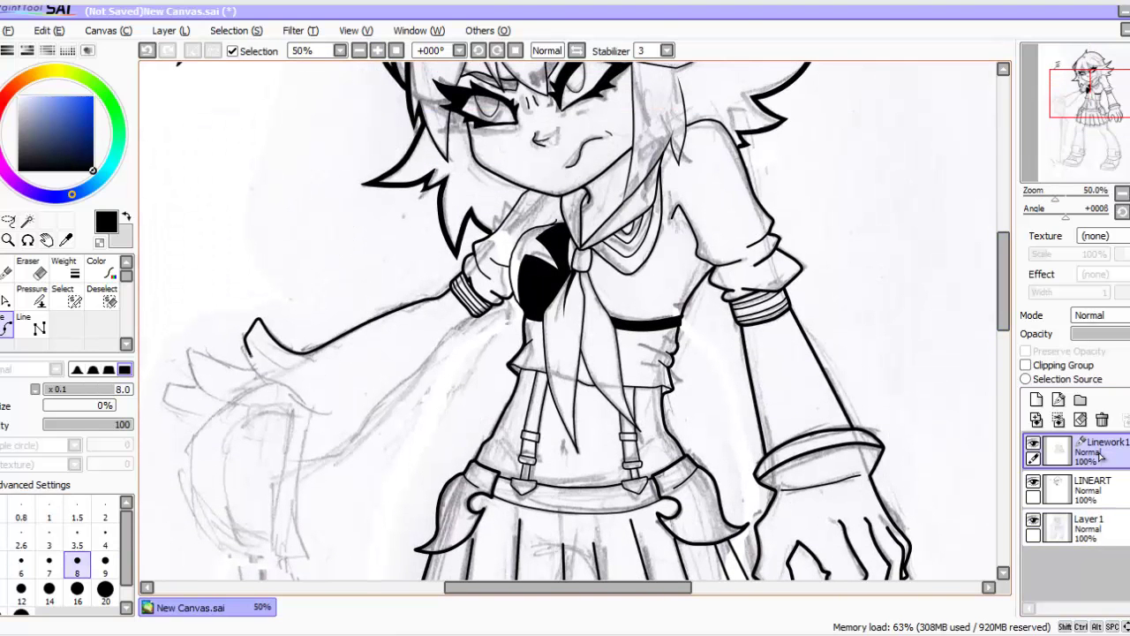
click(294, 391)
mouse_move(460, 322)
mouse_down()
mouse_move(334, 449)
mouse_move(314, 452)
mouse_up()
scroll(574, 323, down, 5)
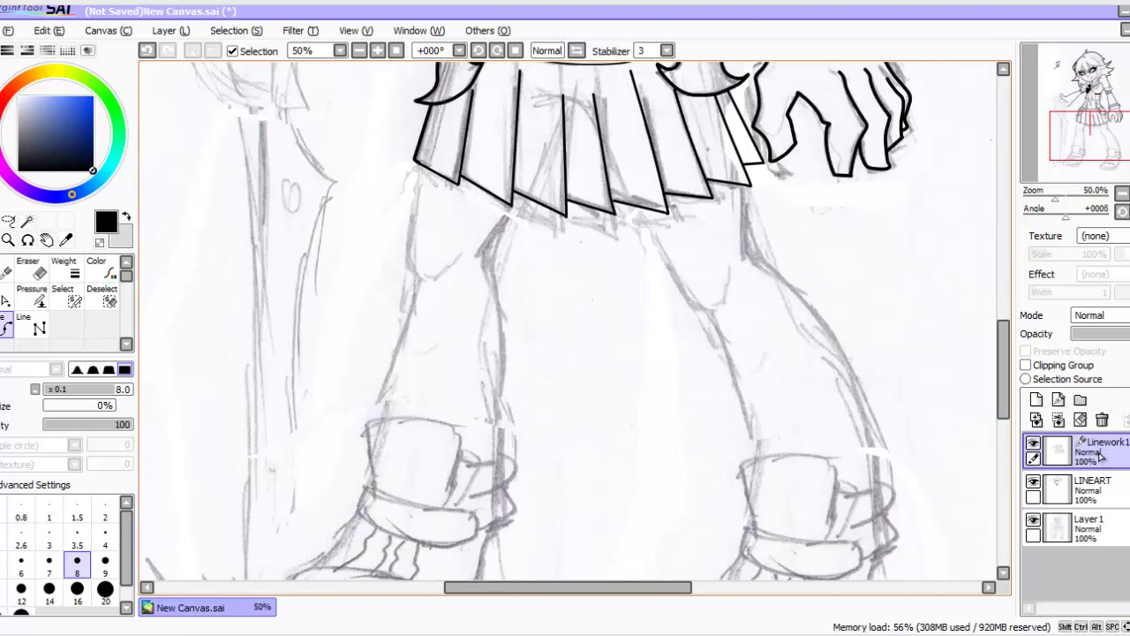
Step: Ink both edges of the right-hand leg from the skirt hem down to the boot cuff at size 9
key(])
mouse_move(745, 184)
mouse_down()
mouse_move(745, 243)
mouse_move(804, 308)
mouse_move(878, 461)
mouse_move(838, 491)
mouse_move(741, 462)
mouse_move(753, 530)
mouse_up()
mouse_move(641, 206)
mouse_down()
mouse_move(717, 319)
mouse_move(755, 458)
mouse_up()
Step: Ink the left-hand leg's outer and inner edges down to the boot and add its short knee crease
double_click(415, 278)
click(411, 274)
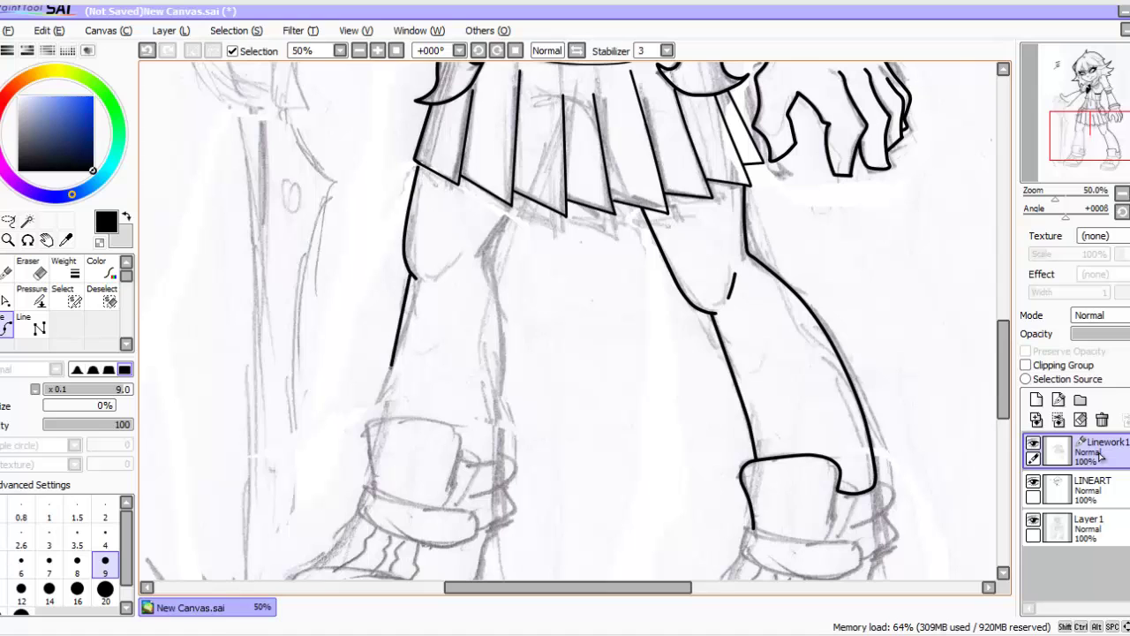
double_click(381, 418)
click(521, 197)
double_click(481, 276)
key(ctrl+z)
click(522, 197)
double_click(484, 263)
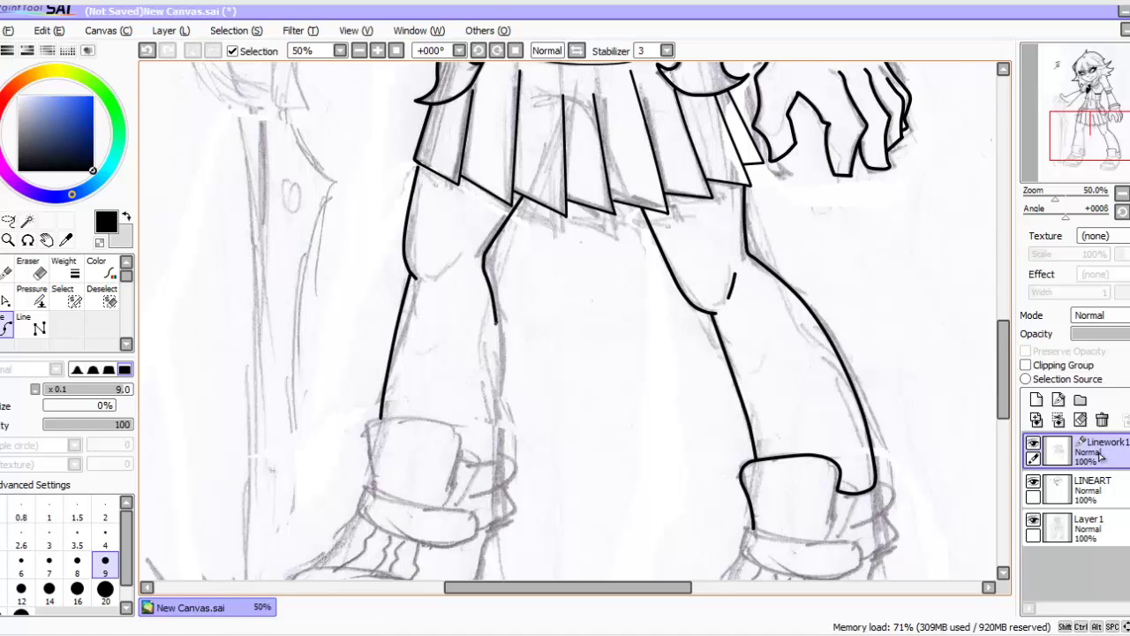
double_click(499, 459)
click(447, 268)
double_click(439, 278)
Step: Hide the sketch layer and erase the stray marks beside the head on the LINEART layer with a size 50 eraser
drag(1003, 369, 1003, 308)
click(396, 50)
click(1033, 520)
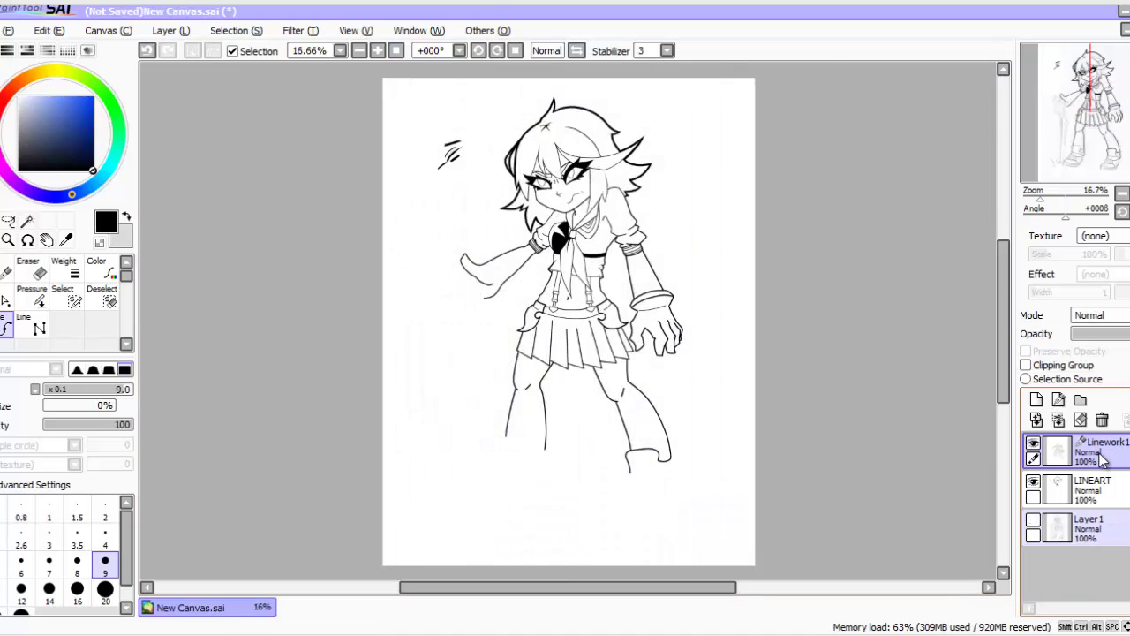
click(1095, 490)
click(105, 584)
drag(458, 144, 440, 148)
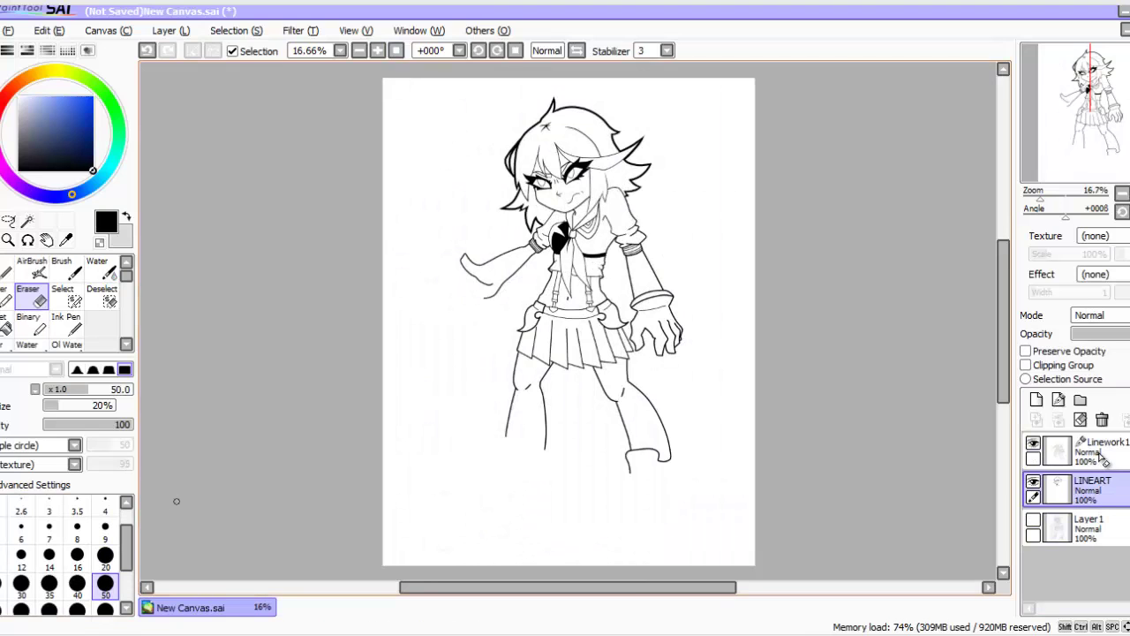
Step: Rasterize the Linework1 layer and merge it down into the LINEART layer
double_click(378, 51)
click(378, 50)
click(1099, 452)
click(171, 31)
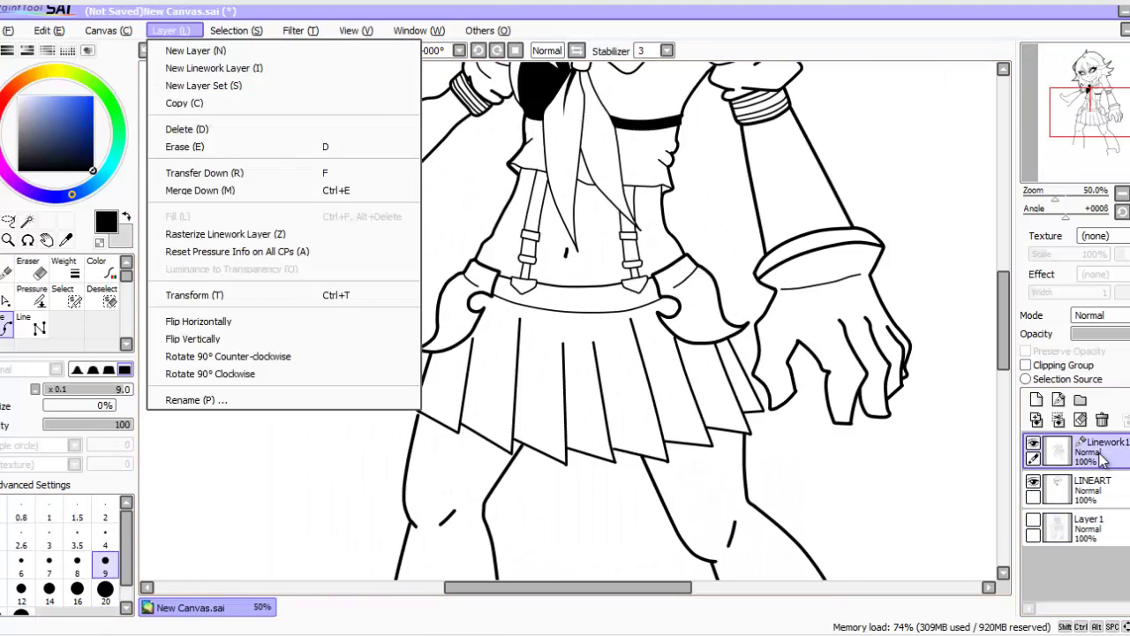
click(230, 234)
key(ctrl+e)
Step: Reduce the eraser to size 4 and taper the ends of the fold lines on the sleeves and blouse
drag(1003, 320, 1003, 265)
click(377, 51)
click(378, 51)
click(105, 530)
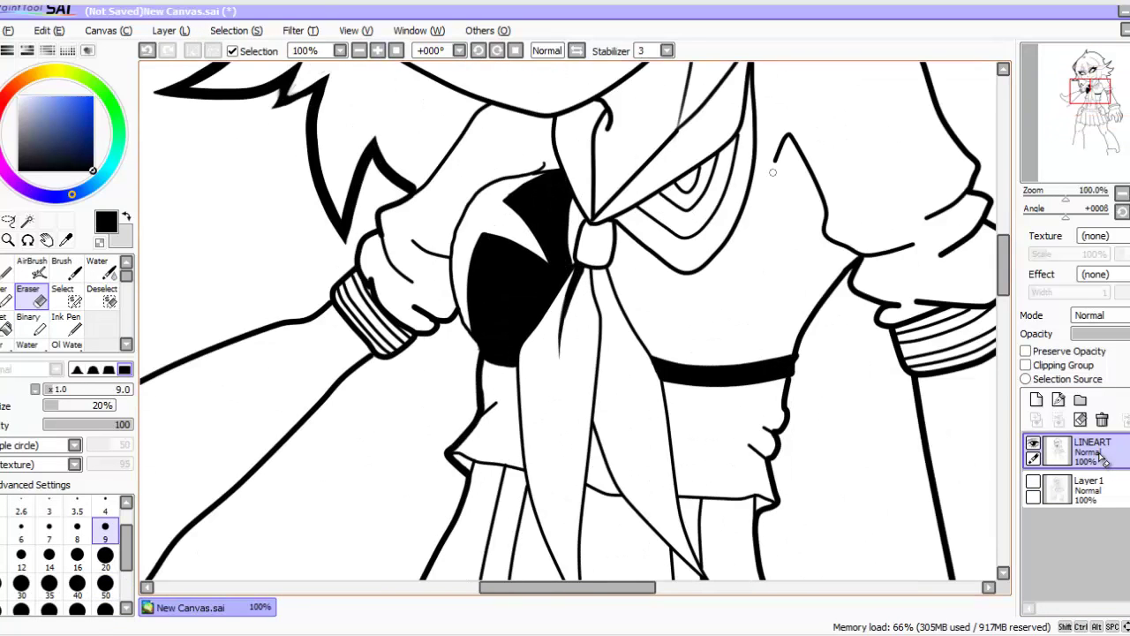
key(bracketleft)
key(bracketleft)
key(bracketleft)
key(bracketleft)
key(bracketleft)
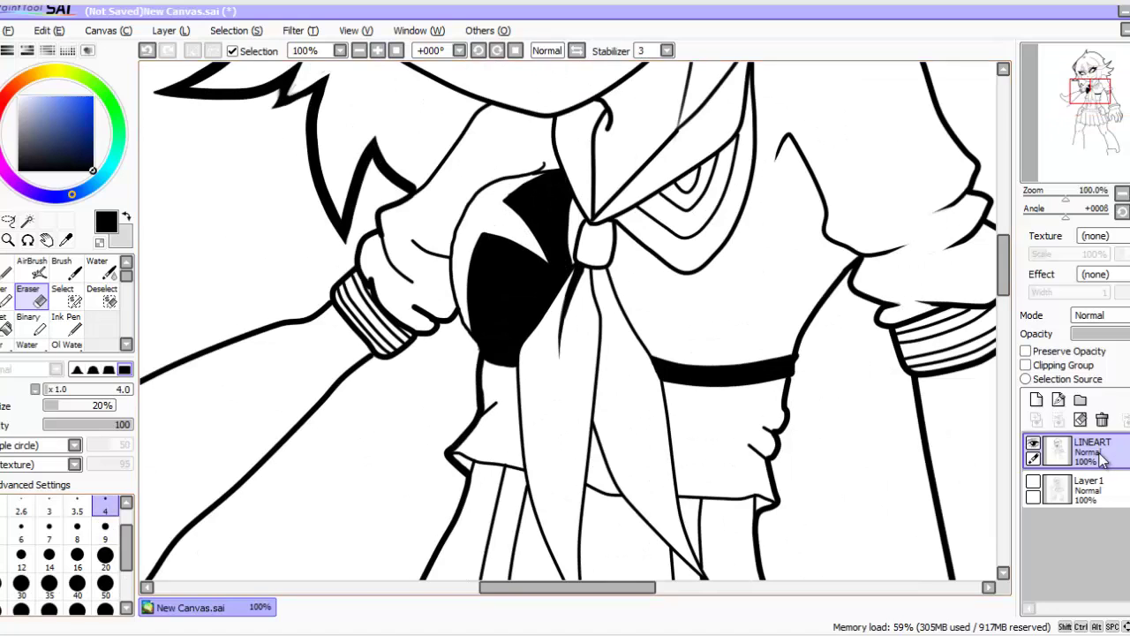
key(plus)
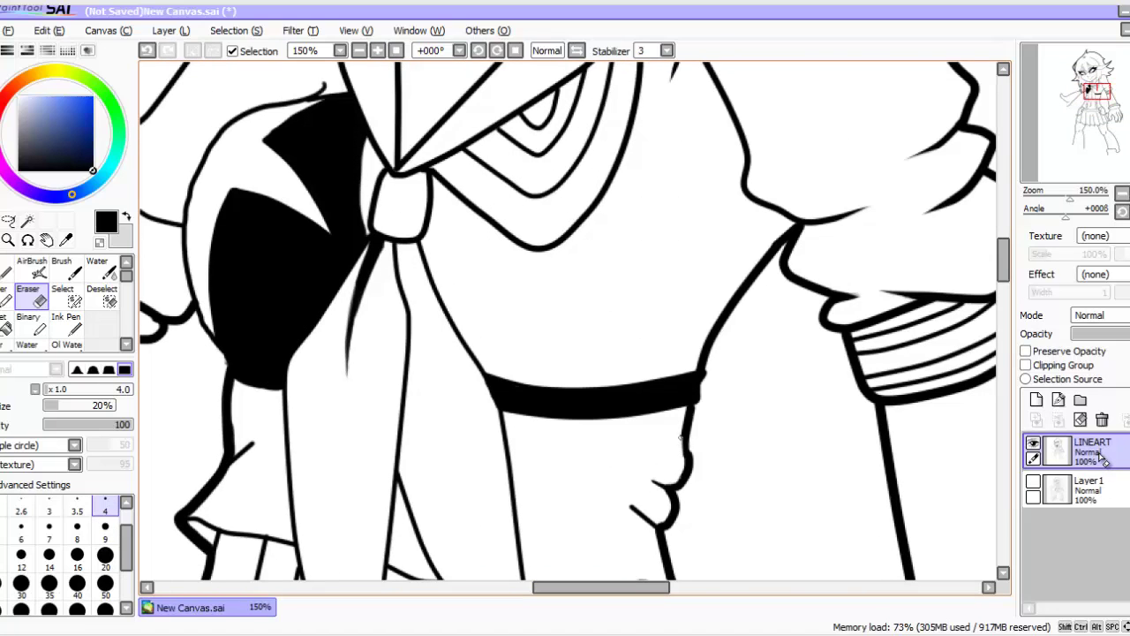
drag(254, 443, 233, 461)
key(ctrl+z)
Step: Taper the fold lines and pointed tips of the two hip flaps and the upper ends of the left-hand pleats
drag(1003, 260, 1003, 299)
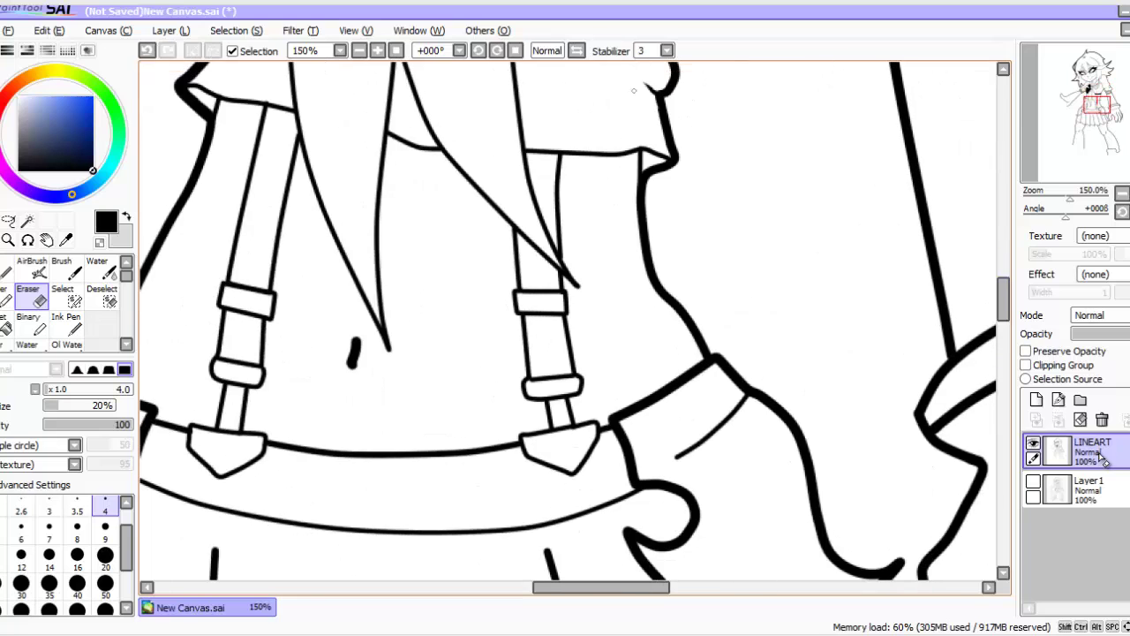
drag(565, 587, 522, 587)
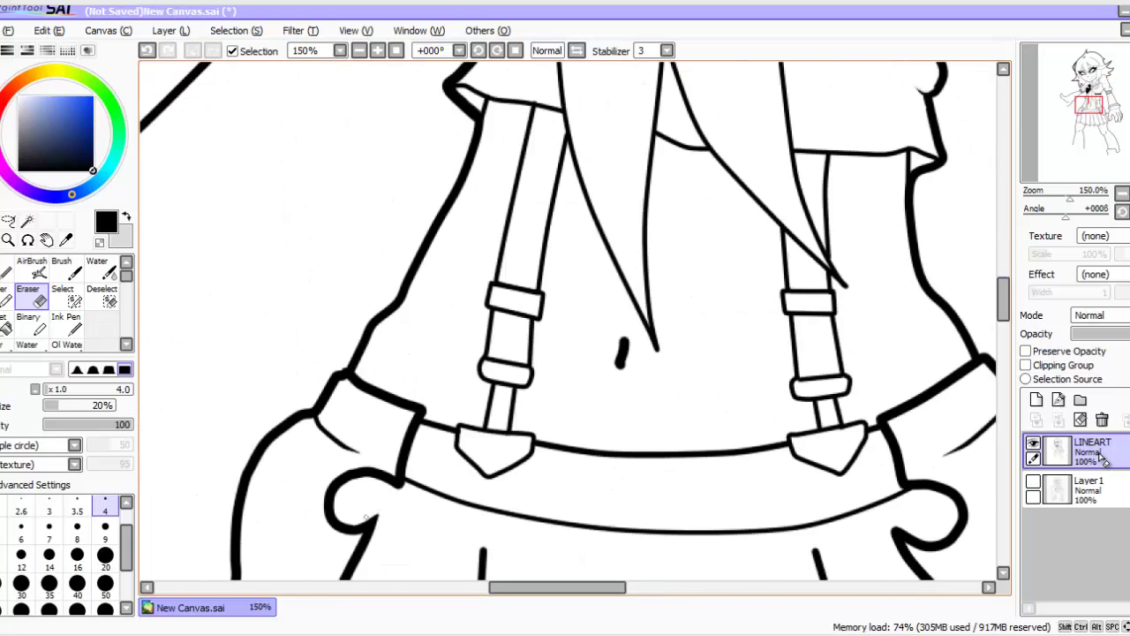
scroll(366, 515, down, 2)
scroll(698, 333, right, 3)
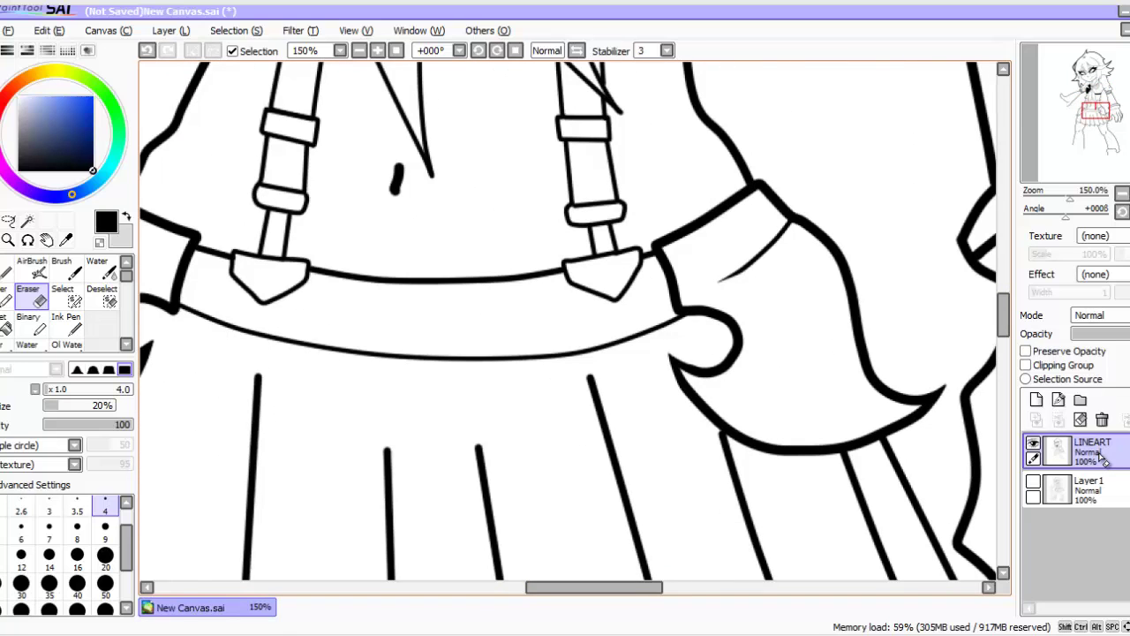
scroll(309, 469, left, 4)
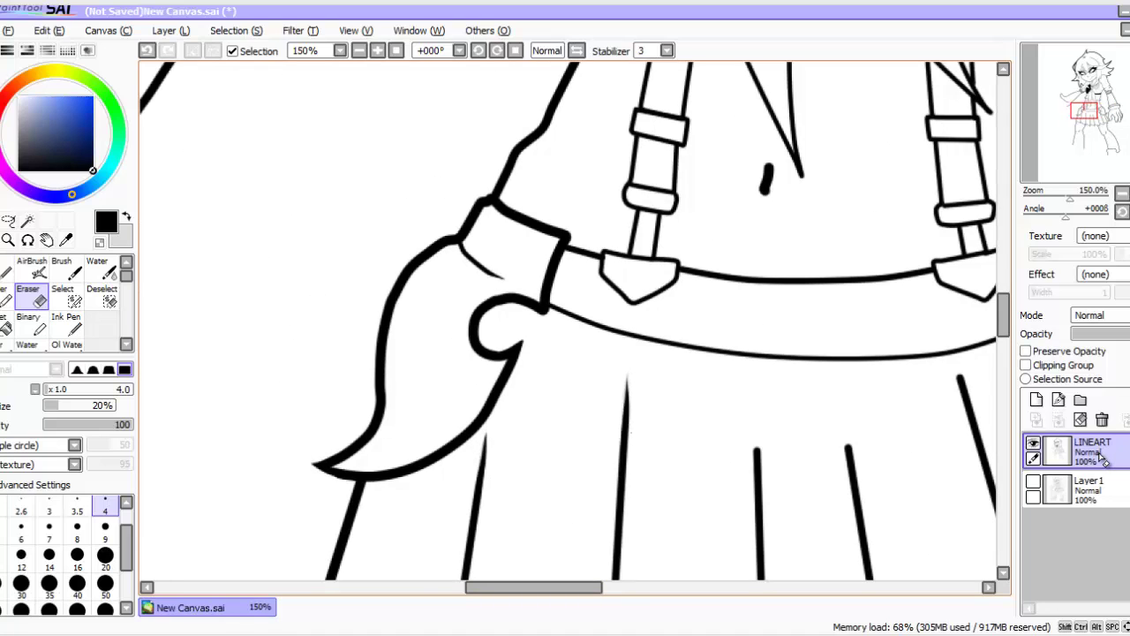
Step: Taper the upper ends of the middle and right-hand skirt pleat lines with the eraser
drag(533, 587, 567, 588)
drag(1003, 316, 1003, 335)
mouse_move(559, 268)
mouse_down()
mouse_move(554, 216)
mouse_move(548, 276)
mouse_up()
drag(555, 228, 559, 270)
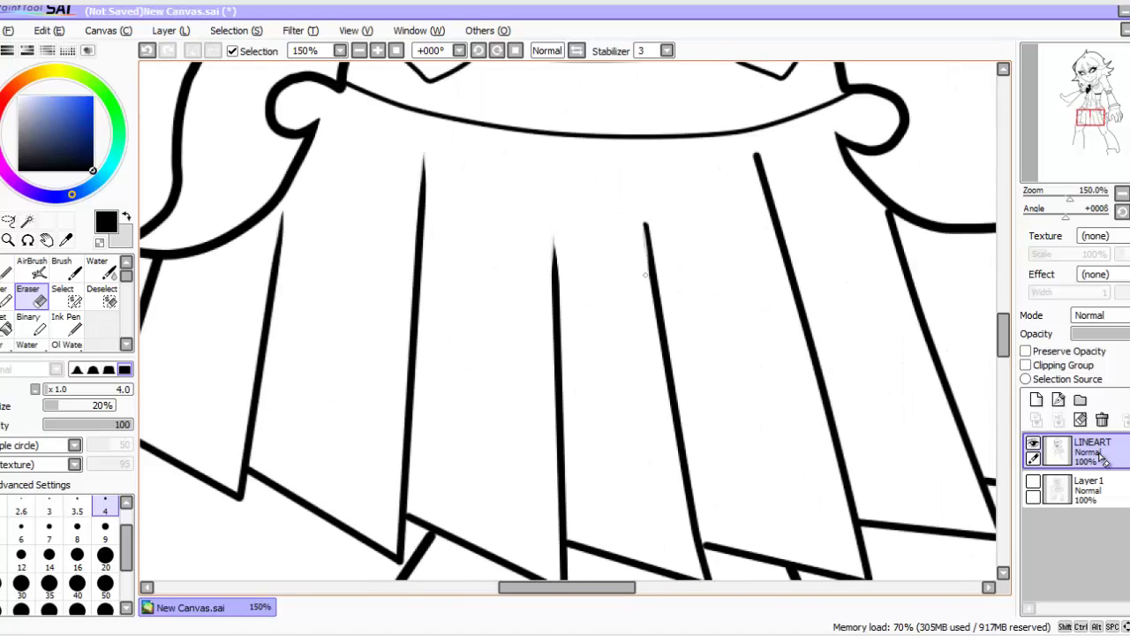
key(ctrl+z)
mouse_move(754, 171)
mouse_down()
mouse_move(757, 156)
mouse_move(765, 197)
mouse_up()
mouse_move(758, 157)
mouse_down()
mouse_move(771, 222)
mouse_move(767, 189)
mouse_up()
Step: Taper the knee crease lines on both legs and clean the line end where the right-hand thigh meets the shin
mouse_move(523, 565)
mouse_down()
mouse_move(524, 384)
mouse_move(567, 411)
mouse_up()
mouse_move(227, 551)
mouse_down()
mouse_move(367, 288)
mouse_move(319, 329)
mouse_up()
mouse_move(322, 327)
mouse_down()
mouse_move(362, 284)
mouse_move(319, 328)
mouse_up()
key(ctrl+z)
key(ctrl+z)
drag(239, 329, 255, 340)
drag(244, 318, 262, 340)
drag(544, 587, 616, 587)
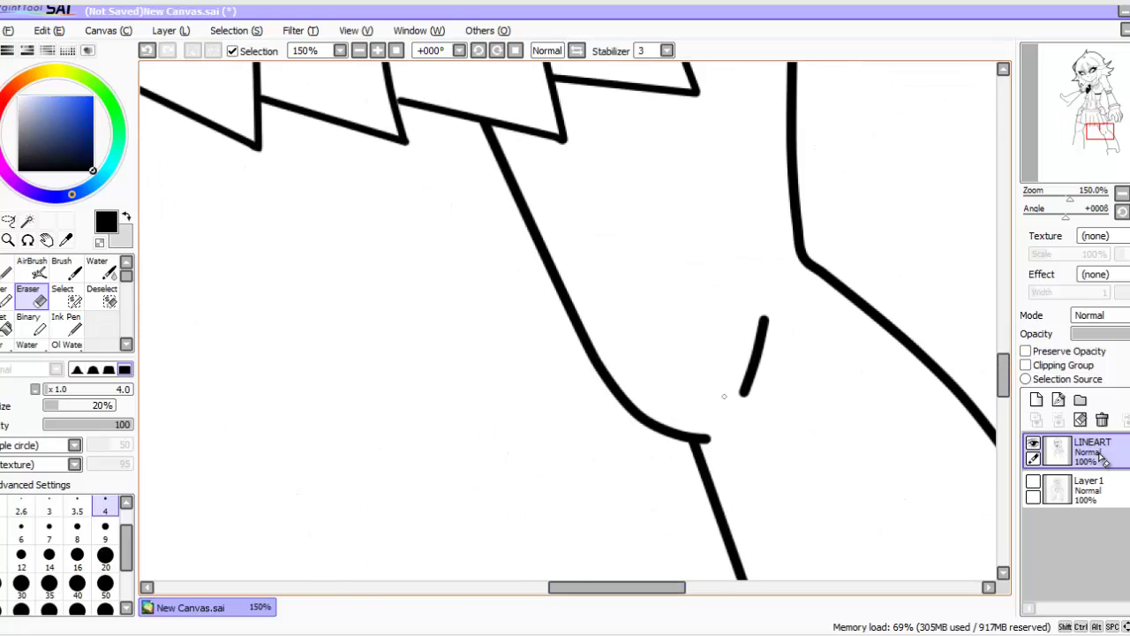
drag(755, 336, 744, 394)
drag(713, 435, 695, 442)
Step: Taper the navel mark and clean the line ends at the neckerchief tips and collar
drag(1003, 375, 1003, 291)
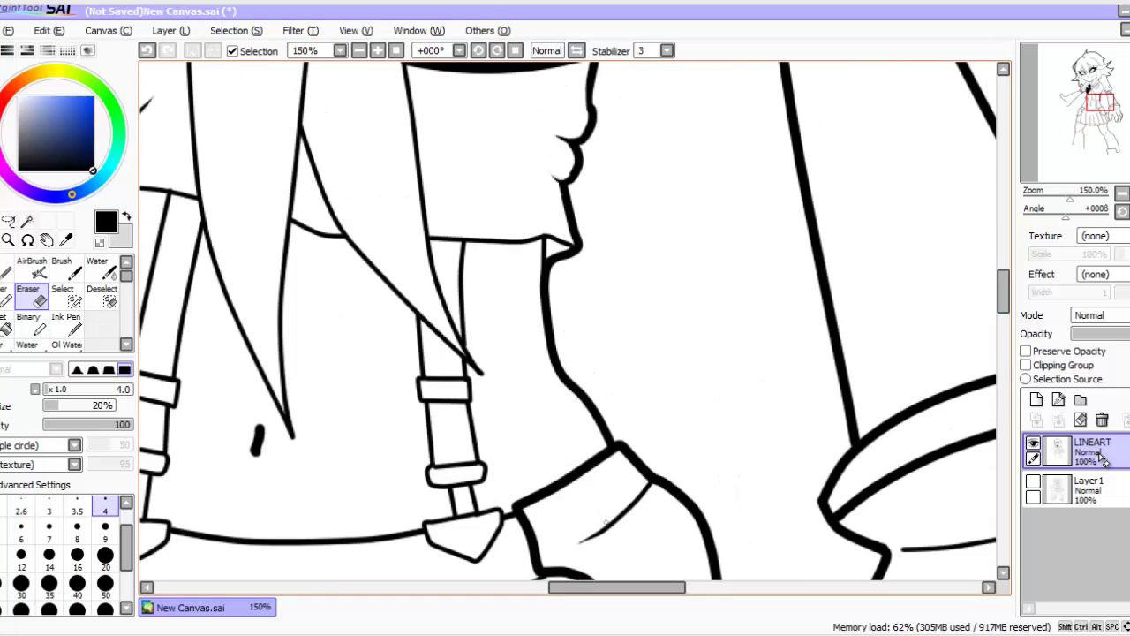
drag(290, 432, 280, 413)
key(ctrl+z)
mouse_move(483, 374)
mouse_down()
mouse_move(469, 367)
mouse_move(483, 375)
mouse_up()
drag(251, 455, 262, 453)
drag(1003, 291, 1003, 245)
drag(616, 587, 551, 587)
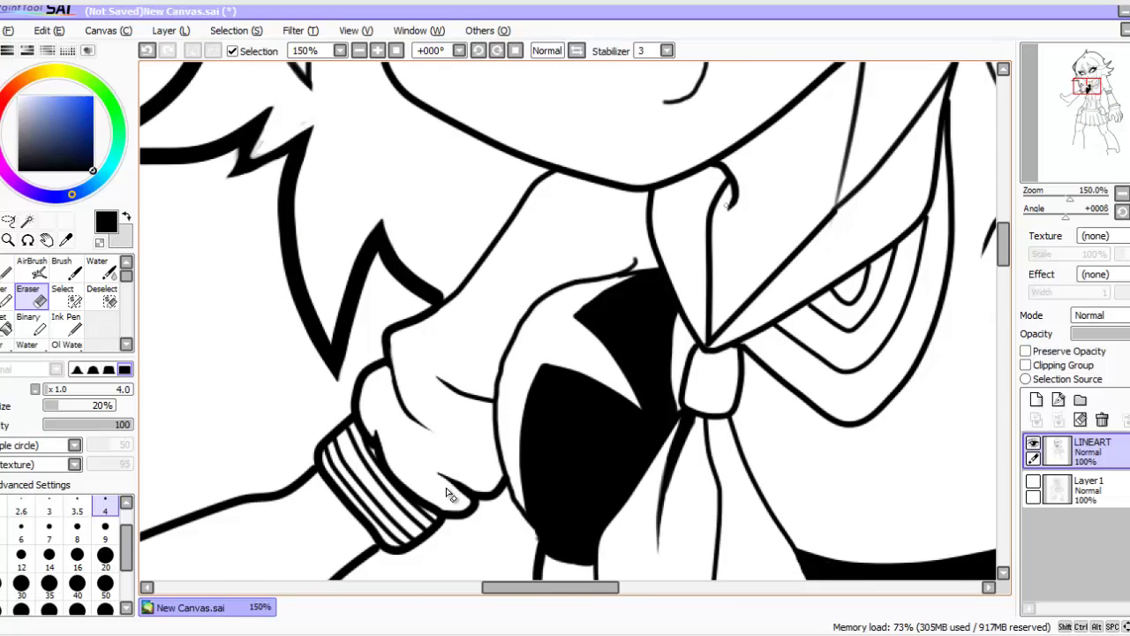
Step: On a new linework layer, thicken the blouse's outer side contours and the right-hand sleeve's underside at size 10
mouse_move(1003, 244)
mouse_down()
mouse_move(1003, 286)
mouse_move(1003, 234)
mouse_up()
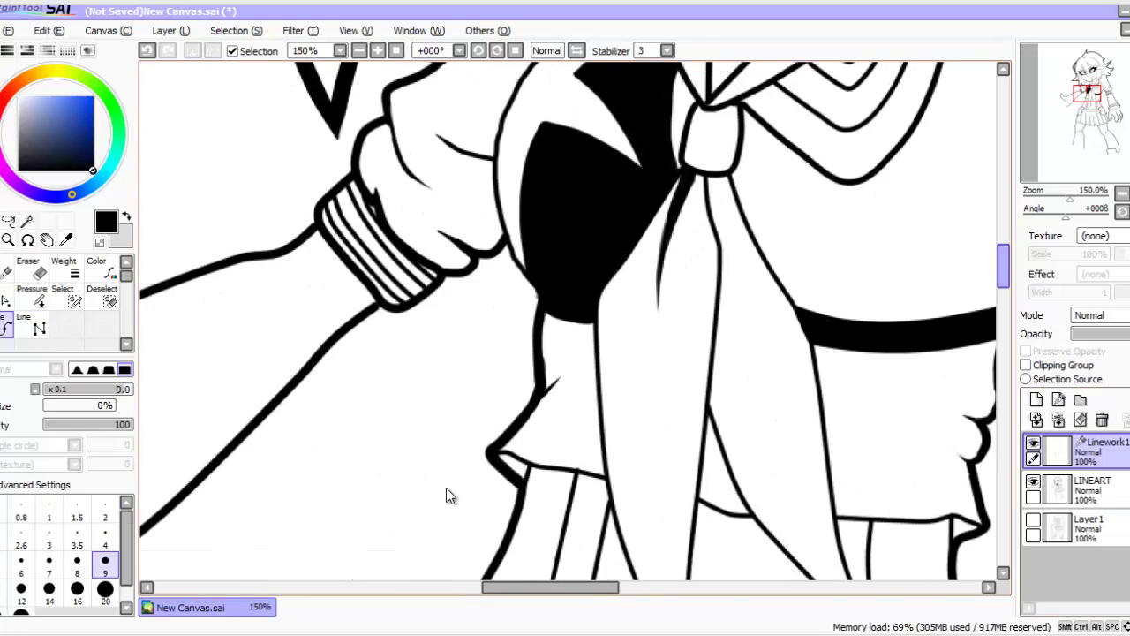
mouse_move(523, 256)
mouse_down()
mouse_move(535, 358)
mouse_move(514, 480)
mouse_up()
scroll(447, 492, right, 5)
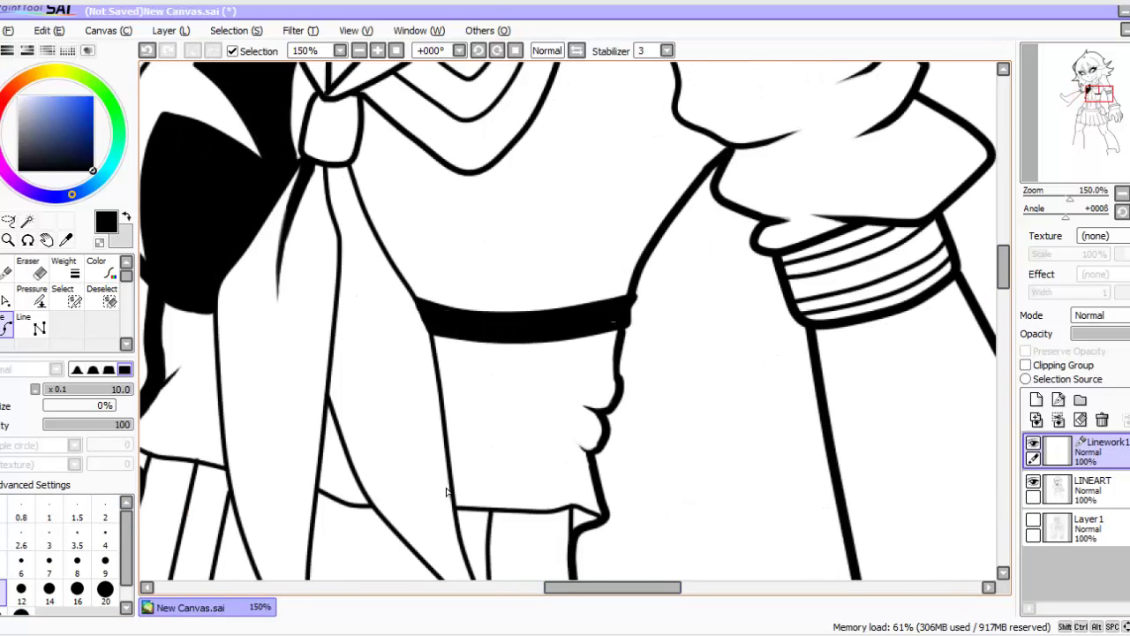
mouse_move(717, 166)
mouse_down()
mouse_move(622, 340)
mouse_move(599, 530)
mouse_move(578, 537)
mouse_up()
mouse_move(714, 186)
mouse_down()
mouse_move(711, 202)
mouse_move(755, 236)
mouse_move(816, 328)
mouse_up()
Step: Thicken the outer contour of the right-hand shoulder and sleeve, redoing the stroke that goes wrong
drag(613, 587, 656, 587)
drag(1003, 267, 1004, 233)
mouse_move(540, 164)
mouse_down()
mouse_move(667, 453)
mouse_move(661, 469)
mouse_move(726, 511)
mouse_up()
scroll(448, 492, down, 3)
key(ctrl+z)
drag(732, 408, 704, 527)
Step: Thicken the skirt's left-hand side edge and add heavier strokes along the nearby hem
drag(1003, 243, 1003, 347)
drag(657, 587, 521, 587)
mouse_move(430, 124)
mouse_down()
mouse_move(378, 290)
mouse_move(400, 306)
mouse_up()
mouse_move(714, 403)
mouse_down()
mouse_move(790, 463)
mouse_move(863, 421)
mouse_move(886, 429)
mouse_up()
Step: Thicken a middle hem segment of the skirt and the outermost right-hand pleat edge
drag(521, 588, 567, 588)
drag(606, 429, 811, 469)
key(ctrl+z)
drag(575, 418, 786, 437)
key(ctrl+z)
drag(721, 422, 786, 436)
drag(567, 587, 642, 587)
mouse_move(645, 366)
mouse_down()
mouse_move(646, 309)
mouse_move(705, 302)
mouse_move(597, 81)
mouse_up()
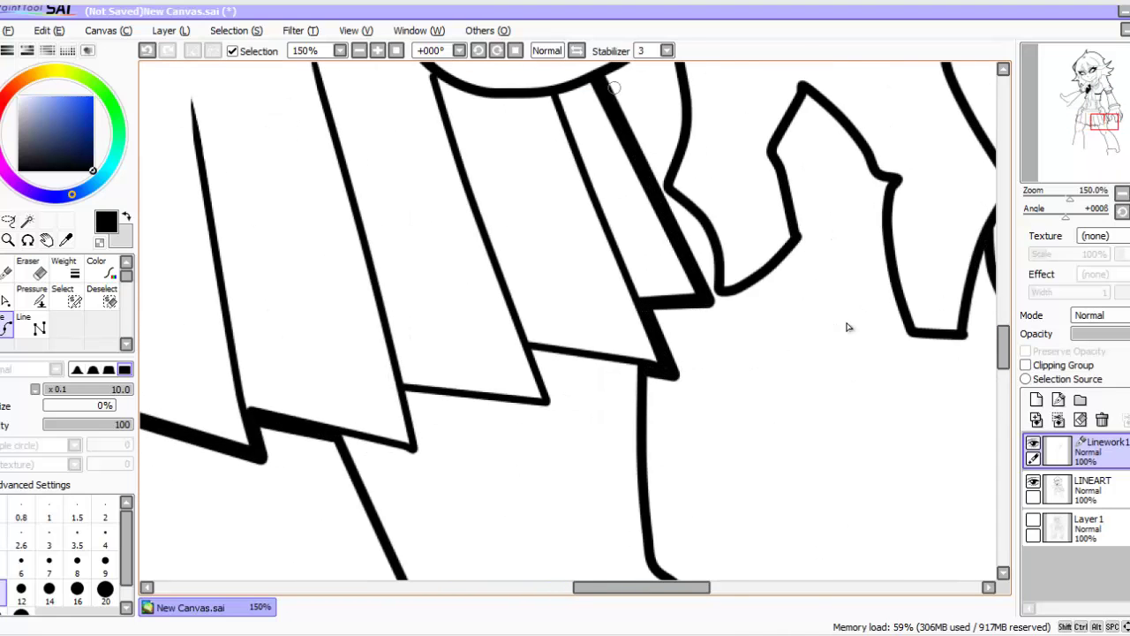
Step: Thicken the remaining hem segments across the whole width of the skirt
click(396, 50)
click(378, 50)
click(377, 51)
click(378, 50)
click(378, 50)
drag(1003, 321, 1003, 347)
mouse_move(267, 291)
mouse_down()
mouse_move(452, 373)
mouse_move(475, 353)
mouse_up()
mouse_move(720, 380)
mouse_down()
mouse_move(777, 394)
mouse_move(850, 324)
mouse_move(925, 334)
mouse_up()
Step: Fill both suspender straps solid black on the LINEART layer with a size 7 brush
drag(1003, 347, 1003, 295)
click(1093, 490)
click(378, 50)
click(378, 50)
mouse_move(434, 308)
mouse_down()
mouse_move(394, 300)
mouse_move(426, 216)
mouse_move(449, 265)
mouse_move(411, 230)
mouse_move(447, 106)
mouse_move(479, 103)
mouse_move(478, 146)
mouse_up()
key(bracketleft)
key(bracketleft)
mouse_move(388, 408)
mouse_down()
mouse_move(419, 414)
mouse_move(402, 400)
mouse_move(429, 369)
mouse_move(433, 422)
mouse_up()
mouse_move(790, 362)
mouse_down()
mouse_move(822, 436)
mouse_move(834, 371)
mouse_move(844, 433)
mouse_up()
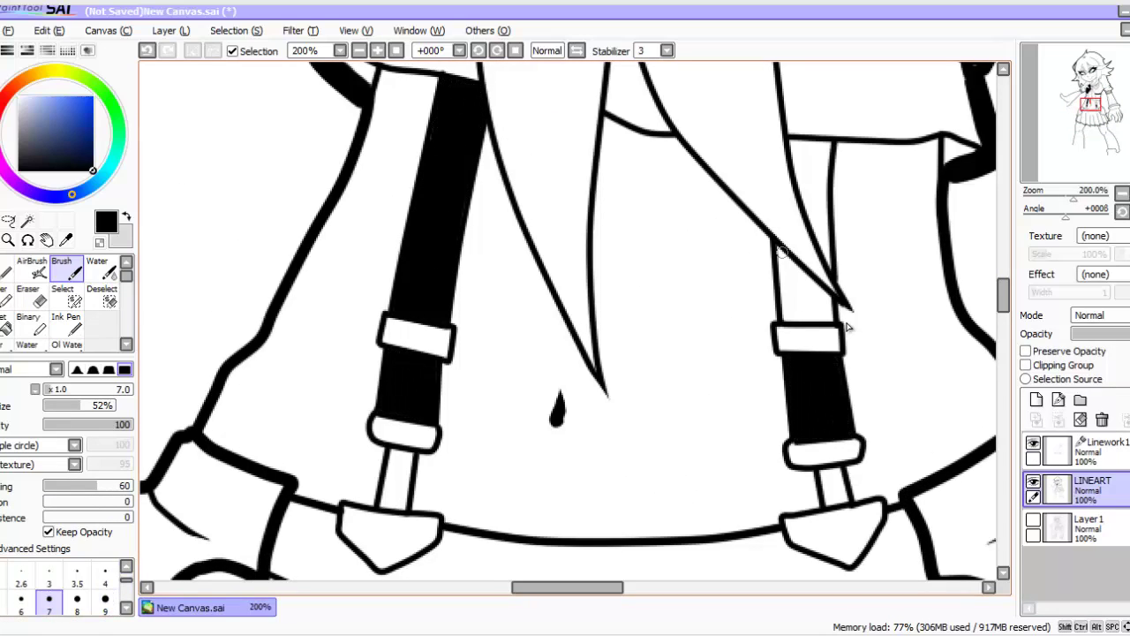
mouse_move(782, 252)
mouse_down()
mouse_move(788, 318)
mouse_move(821, 265)
mouse_move(830, 304)
mouse_up()
mouse_move(800, 181)
mouse_down()
mouse_move(794, 144)
mouse_move(823, 256)
mouse_move(813, 154)
mouse_move(827, 144)
mouse_up()
Step: On the Layer1 sketch, redraw the upright weapon's long blade edges in light blue with the Ink Pen at size 12
click(396, 50)
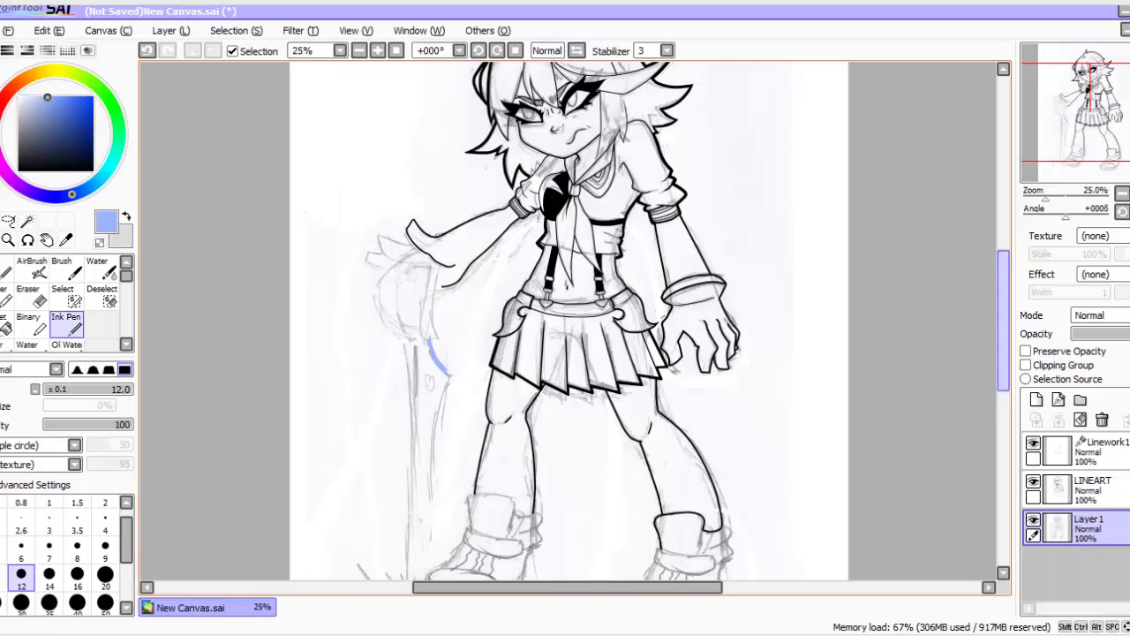
scroll(565, 318, down, 2)
mouse_move(442, 329)
mouse_down()
mouse_move(437, 452)
mouse_move(415, 535)
mouse_up()
drag(411, 275, 419, 489)
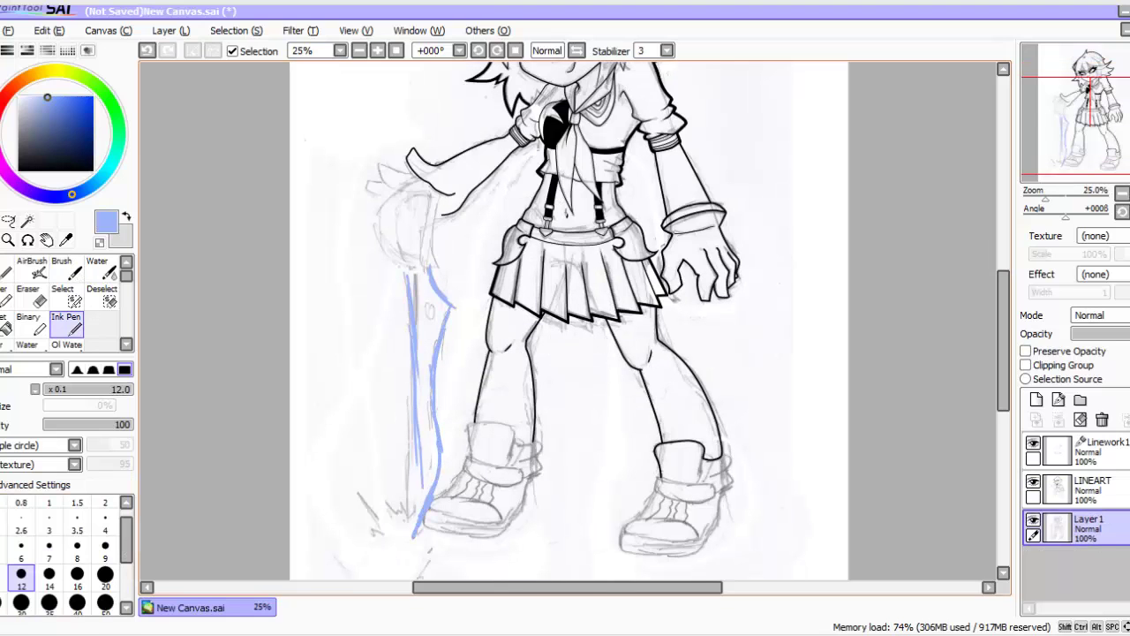
drag(415, 433, 419, 530)
drag(429, 273, 451, 318)
Step: Sketch the weapon's rounded handle outline in light blue and correct its join with the blade
key(e)
key(n)
drag(379, 205, 408, 281)
drag(417, 175, 379, 231)
drag(438, 193, 410, 345)
key(alt+Tab)
key(alt+Tab)
key(e)
key(alt+Tab)
key(alt+Tab)
key(n)
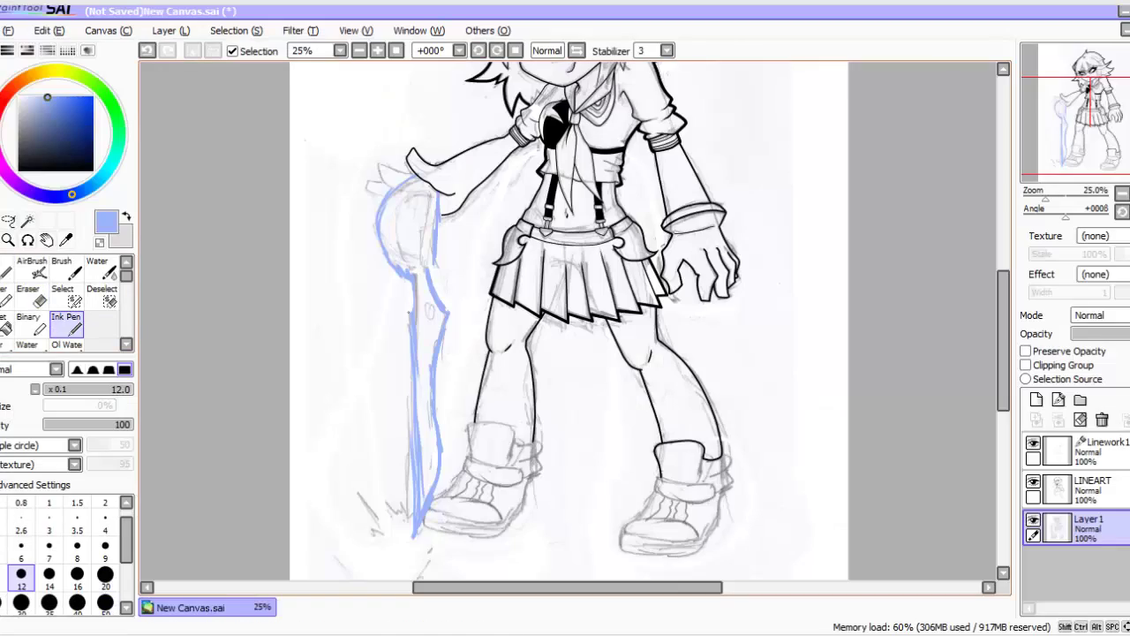
Step: Sketch the handle's inner opening and the small hole near the top of the blade in light blue
key(alt+Tab)
key(alt+Tab)
drag(414, 270, 427, 252)
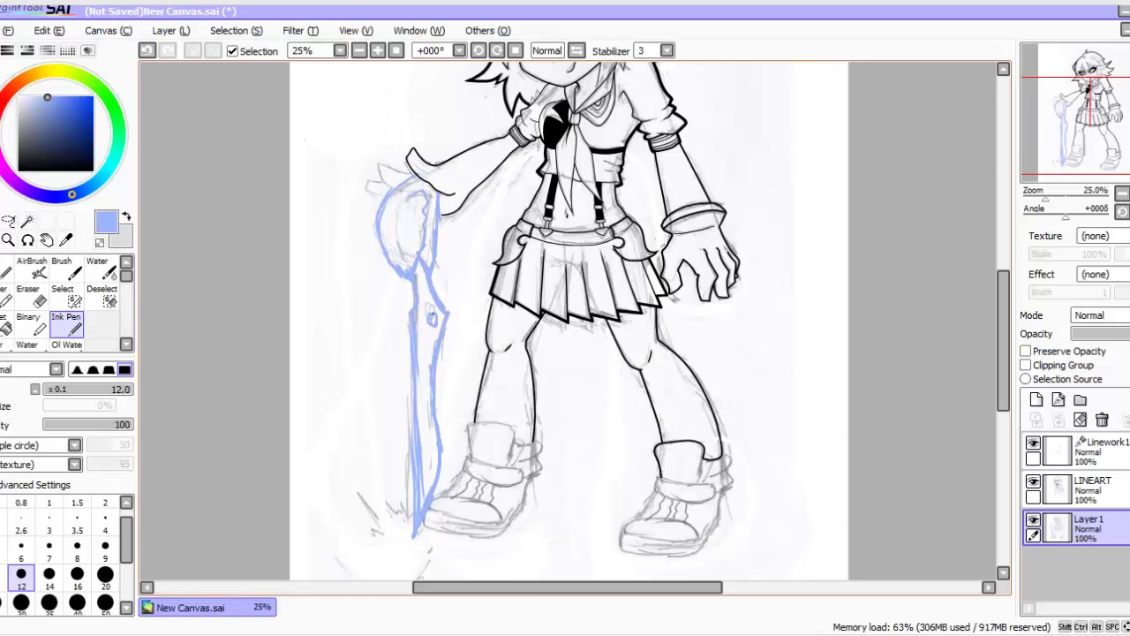
key(alt+Tab)
key(alt+Tab)
mouse_move(412, 196)
mouse_down()
mouse_move(397, 224)
mouse_move(422, 232)
mouse_up()
Step: Sketch the fingers of the hand resting on the weapon, replacing the first attempt with new strokes
drag(407, 164, 386, 199)
key(ctrl+z)
key(ctrl+z)
drag(385, 153, 410, 170)
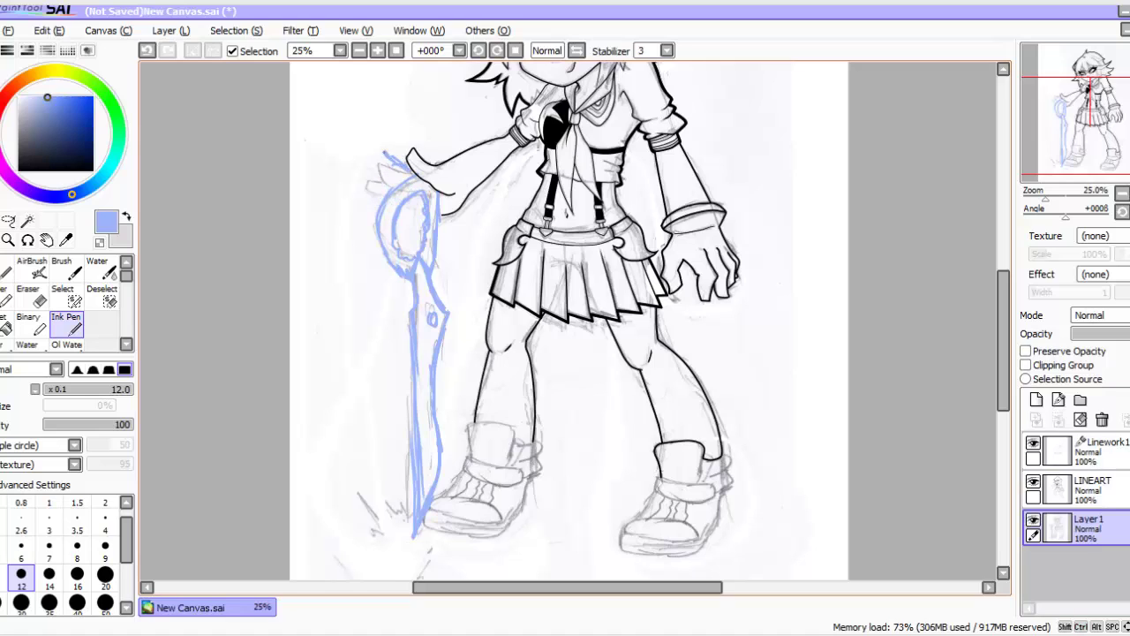
Step: Rough out the left-hand boot in light blue with its cuff, strap, laces area and toe cap
drag(472, 426, 477, 460)
mouse_move(474, 427)
mouse_down()
mouse_move(518, 458)
mouse_move(518, 478)
mouse_up()
mouse_move(466, 473)
mouse_down()
mouse_move(452, 503)
mouse_move(517, 508)
mouse_up()
drag(454, 529, 539, 531)
drag(530, 488, 535, 527)
drag(523, 436, 517, 462)
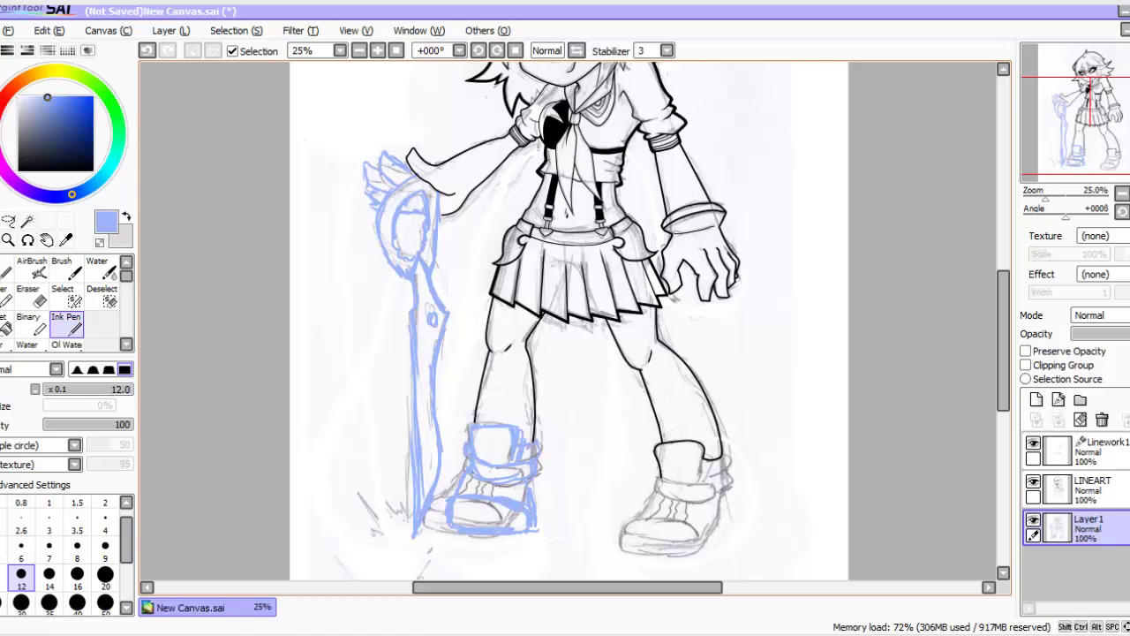
Step: Choose a darker blue and redraw the left-hand boot's cuff, strap and toe cap over the light blue rough
click(69, 126)
drag(468, 427, 476, 458)
drag(469, 427, 532, 480)
mouse_move(468, 468)
mouse_down()
mouse_move(457, 495)
mouse_move(518, 506)
mouse_up()
mouse_move(451, 504)
mouse_down()
mouse_move(455, 531)
mouse_move(528, 533)
mouse_up()
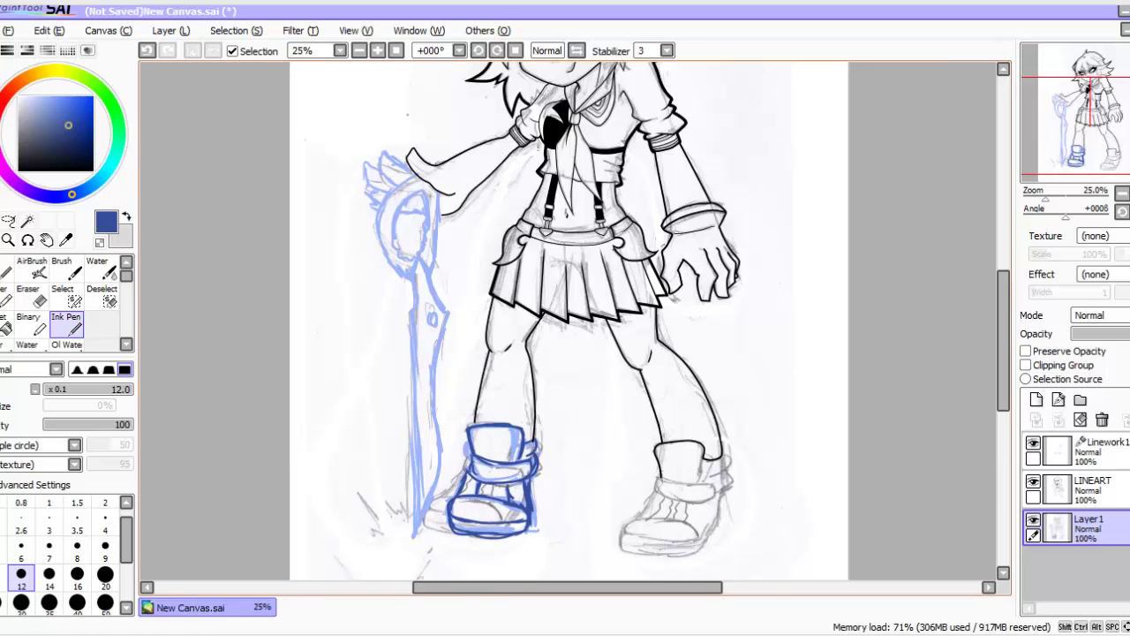
Step: Redraw the weapon's handle in the darker blue, covering the inner opening, outer outline and the neck above the blade
scroll(568, 321, up, 1)
drag(372, 145, 336, 205)
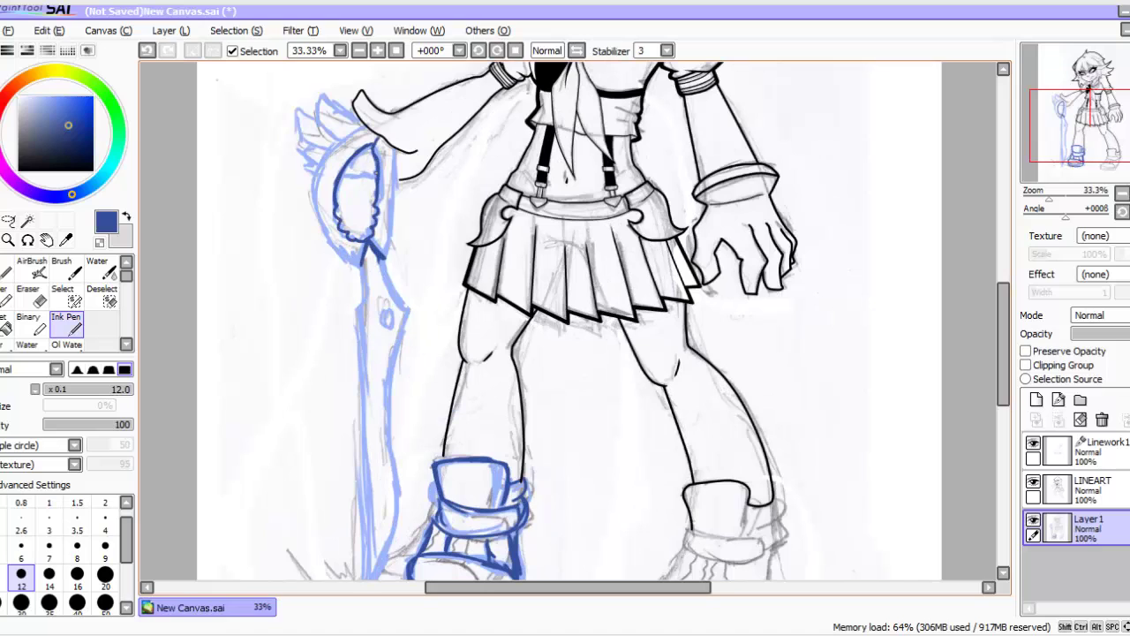
drag(397, 148, 392, 217)
drag(394, 205, 385, 259)
drag(325, 163, 362, 125)
drag(396, 249, 383, 261)
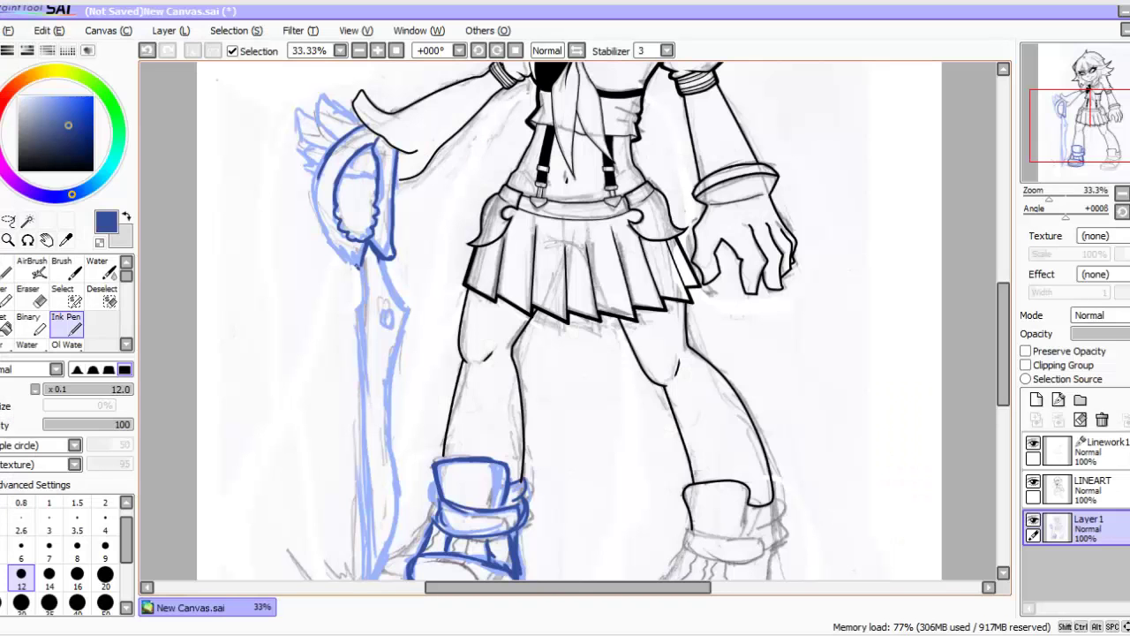
drag(316, 230, 357, 267)
mouse_move(327, 164)
mouse_down()
mouse_move(316, 249)
mouse_move(408, 310)
mouse_up()
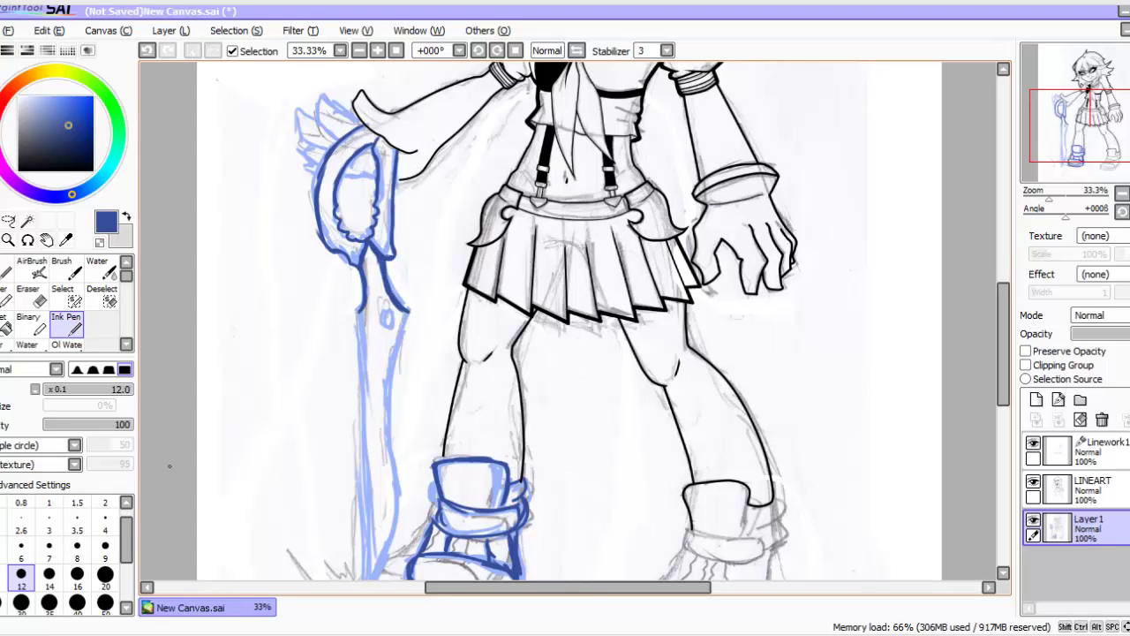
Step: Redraw the weapon's blade in the darker blue with both edges down to the tip and the small upper hole
key(ctrl+z)
mouse_move(380, 272)
mouse_down()
mouse_move(407, 313)
mouse_move(390, 357)
mouse_up()
drag(387, 316, 386, 317)
scroll(565, 321, down, 3)
drag(398, 215, 387, 332)
drag(386, 270, 394, 354)
drag(358, 182, 361, 330)
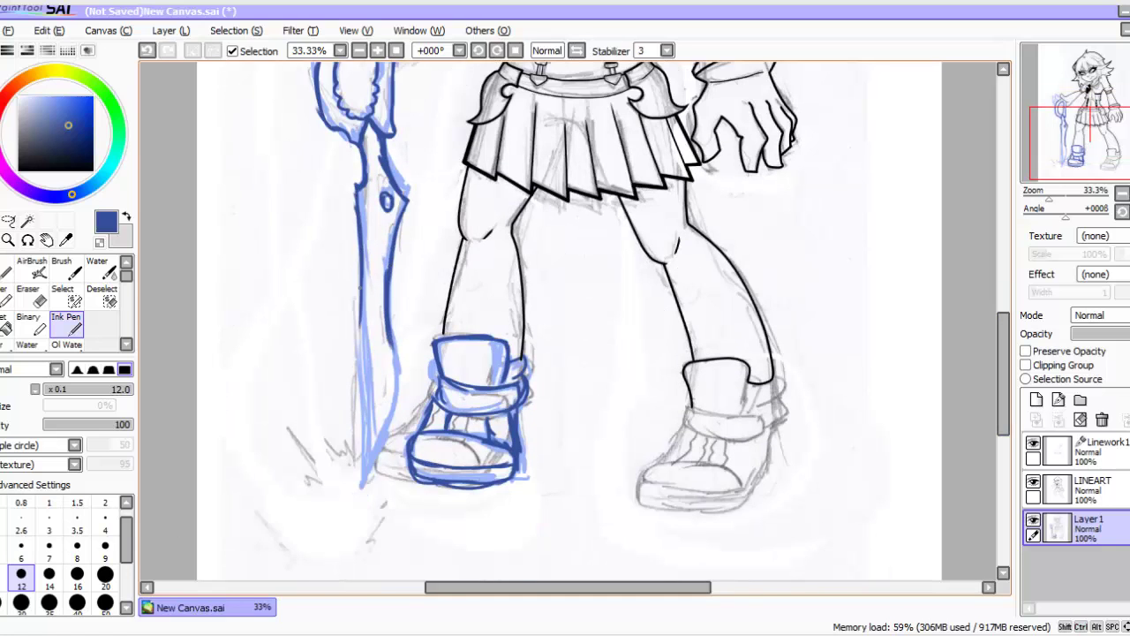
drag(367, 288, 362, 482)
drag(394, 408, 367, 482)
drag(399, 338, 385, 440)
Step: Redraw the fingers resting on the weapon in the darker blue over the light blue rough
scroll(574, 318, up, 3)
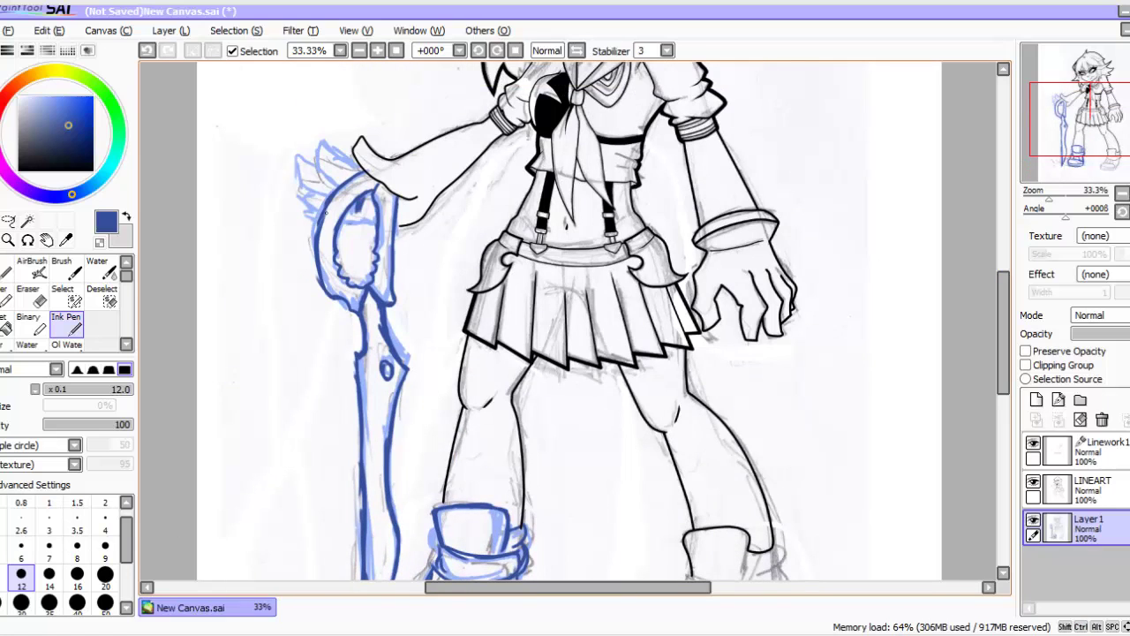
scroll(574, 318, up, 2)
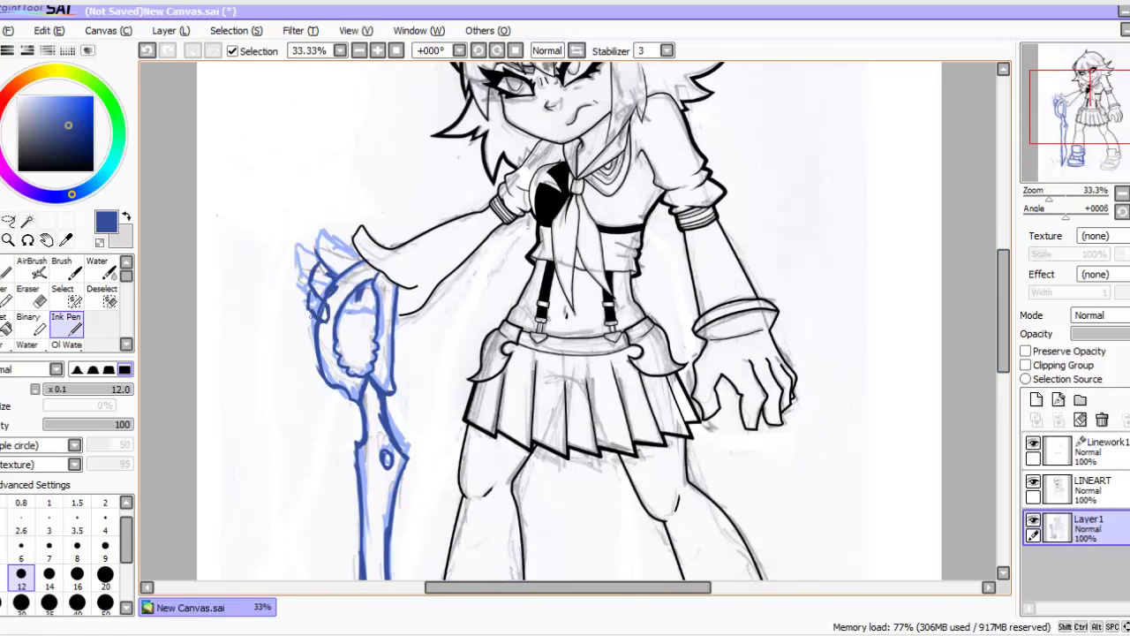
mouse_move(328, 268)
mouse_down()
mouse_move(360, 256)
mouse_move(319, 315)
mouse_up()
key(e)
drag(301, 291, 302, 246)
Step: Sketch the right-hand boot in the darker blue with its cuff, strap, back folds and toe cap
drag(1004, 310, 1003, 360)
key(n)
drag(749, 438, 750, 474)
mouse_move(687, 462)
mouse_down()
mouse_move(765, 486)
mouse_move(779, 453)
mouse_up()
drag(767, 482, 755, 530)
mouse_move(645, 535)
mouse_down()
mouse_move(726, 516)
mouse_move(750, 544)
mouse_move(764, 492)
mouse_up()
mouse_move(658, 514)
mouse_down()
mouse_move(674, 500)
mouse_move(667, 511)
mouse_up()
mouse_move(686, 424)
mouse_down()
mouse_move(742, 415)
mouse_move(740, 456)
mouse_up()
key(ctrl+z)
Step: Lower the opacity of Layer1 to 54% and prepare to ink on Linework1 with the Curve tool in black
drag(1003, 361, 1003, 402)
click(1118, 334)
click(1095, 452)
click(66, 240)
click(545, 132)
click(6, 327)
scroll(575, 321, up, 1)
Step: Ink the left-hand boot's cuff side, strap outline and front edge with black curves
click(380, 262)
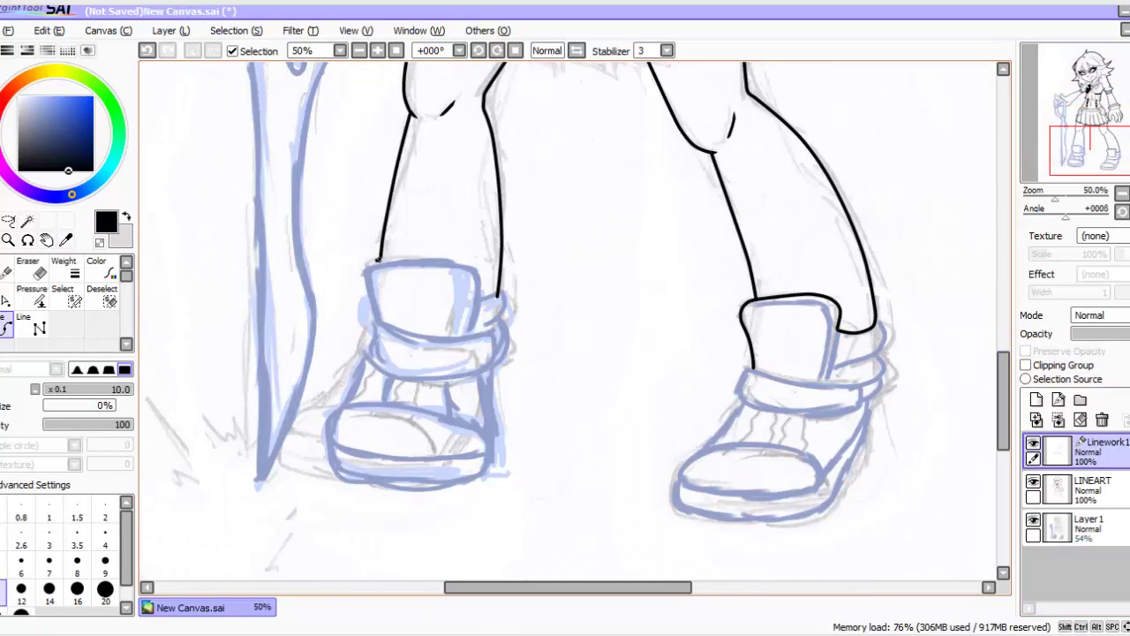
key(ctrl+z)
click(380, 262)
click(371, 333)
key(ctrl+z)
click(368, 355)
click(390, 373)
click(478, 366)
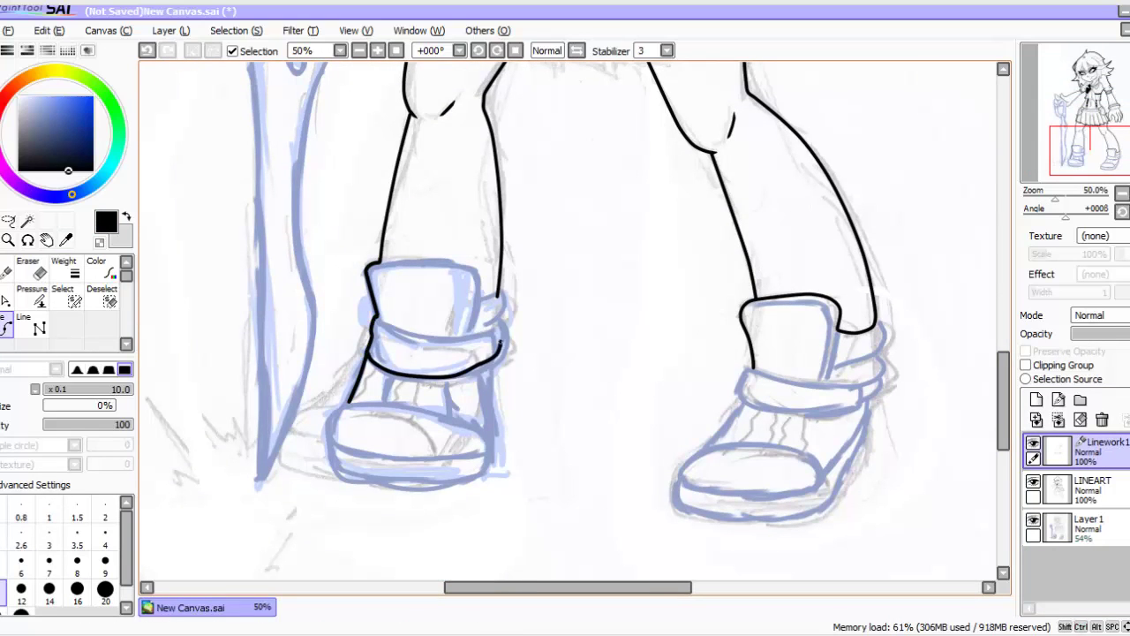
click(500, 342)
click(485, 326)
click(451, 340)
double_click(374, 321)
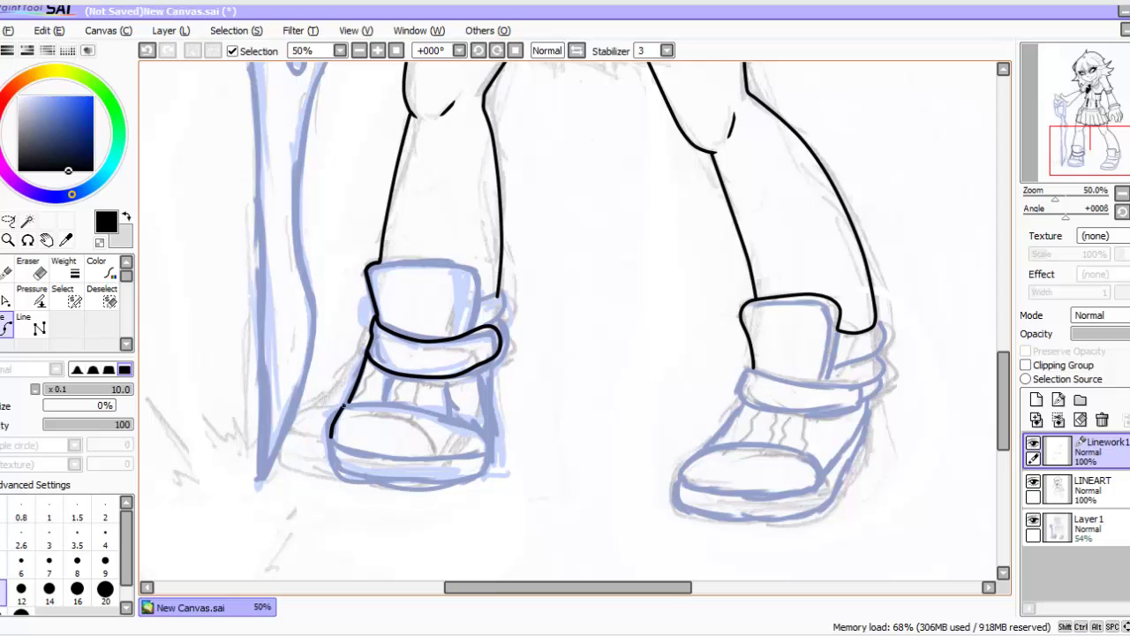
Step: Ink the left-hand boot's toe cap as a closed curve around the blue sketch
click(355, 401)
click(450, 413)
click(485, 433)
click(482, 455)
click(428, 461)
double_click(332, 439)
click(332, 439)
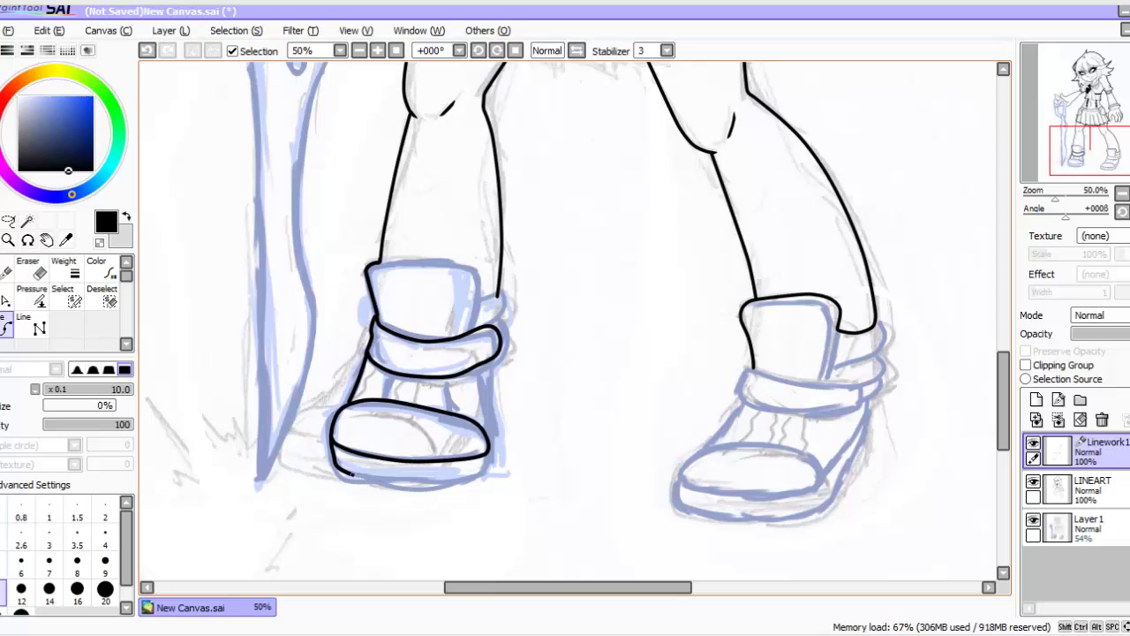
Step: Ink the left-hand boot's sole and the heel-side edge running up to the strap
click(359, 477)
click(433, 482)
click(482, 473)
double_click(489, 451)
click(488, 451)
key(ctrl+z)
click(488, 451)
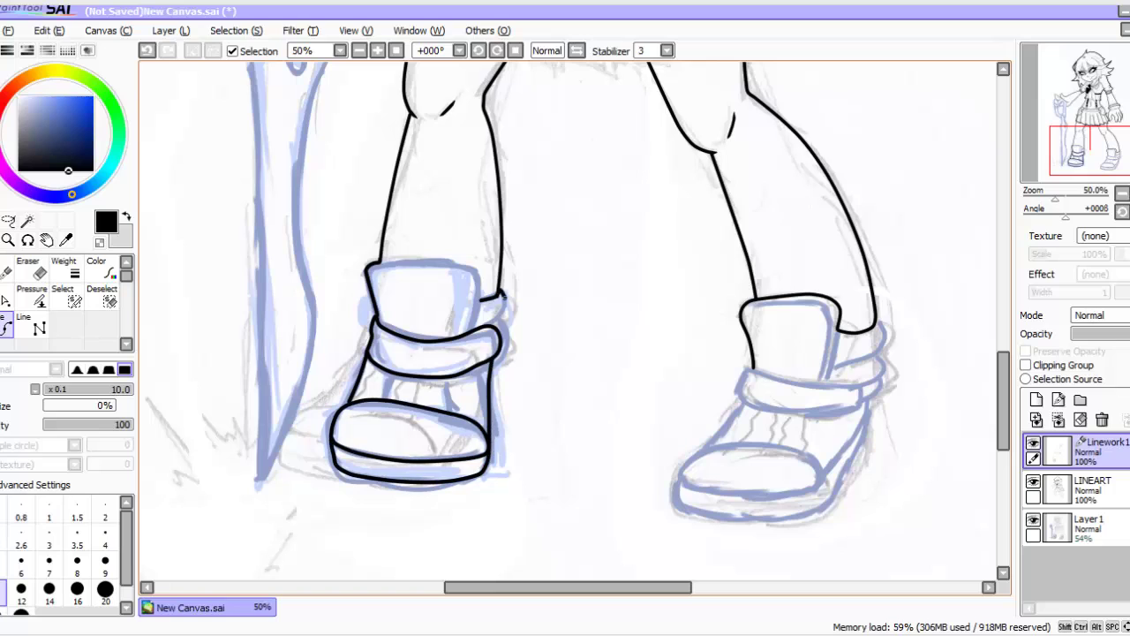
Step: Ink the folds behind the left-hand boot's cuff and the cuff's upper and rear edges
double_click(502, 339)
click(380, 262)
click(461, 264)
click(482, 280)
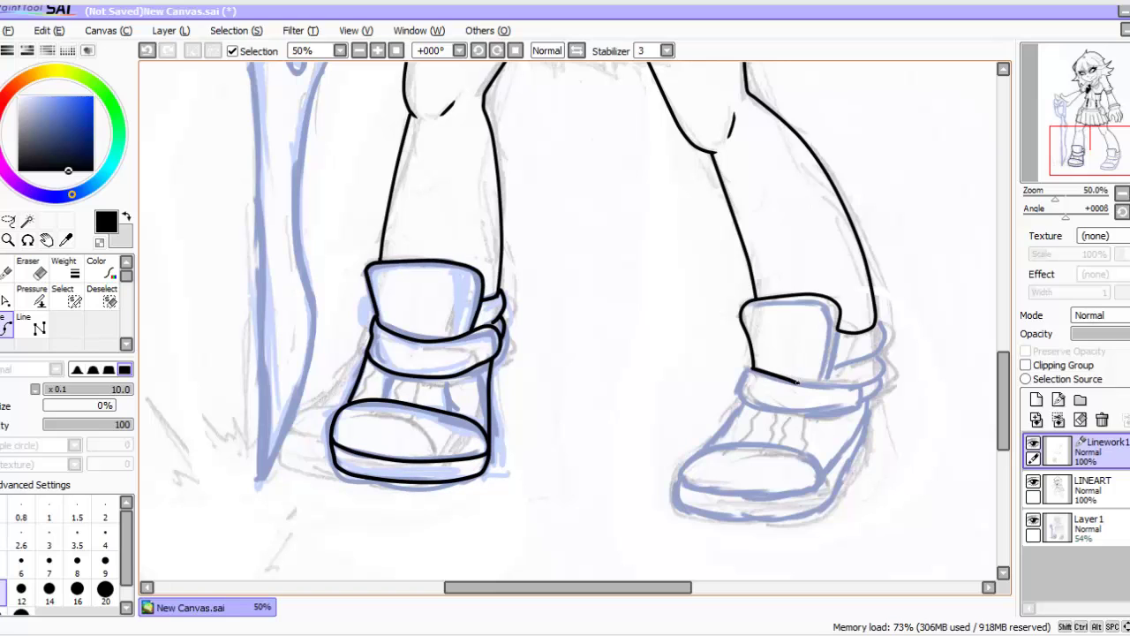
Step: Ink the right-hand boot's strap as a closed outline beneath the cuff
click(855, 385)
key(ctrl+z)
click(861, 384)
click(853, 412)
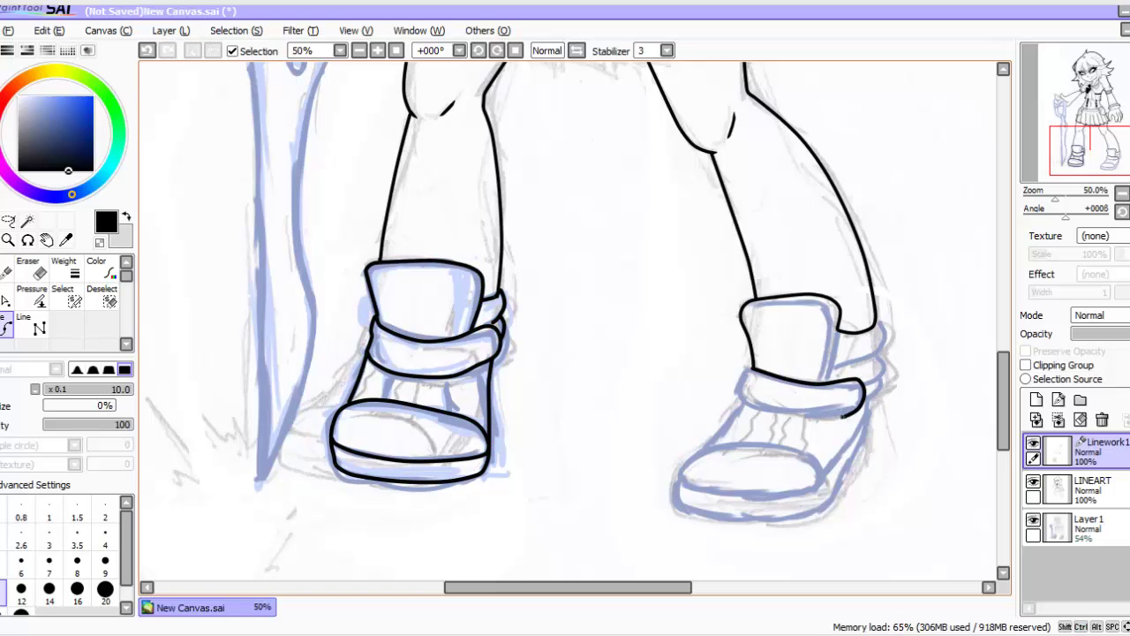
click(777, 413)
click(742, 398)
double_click(752, 371)
Step: Delete the left-hand boot's strap, cuff side, front edge and lower back fold strokes
click(5, 300)
ctrl+alt+click(490, 332)
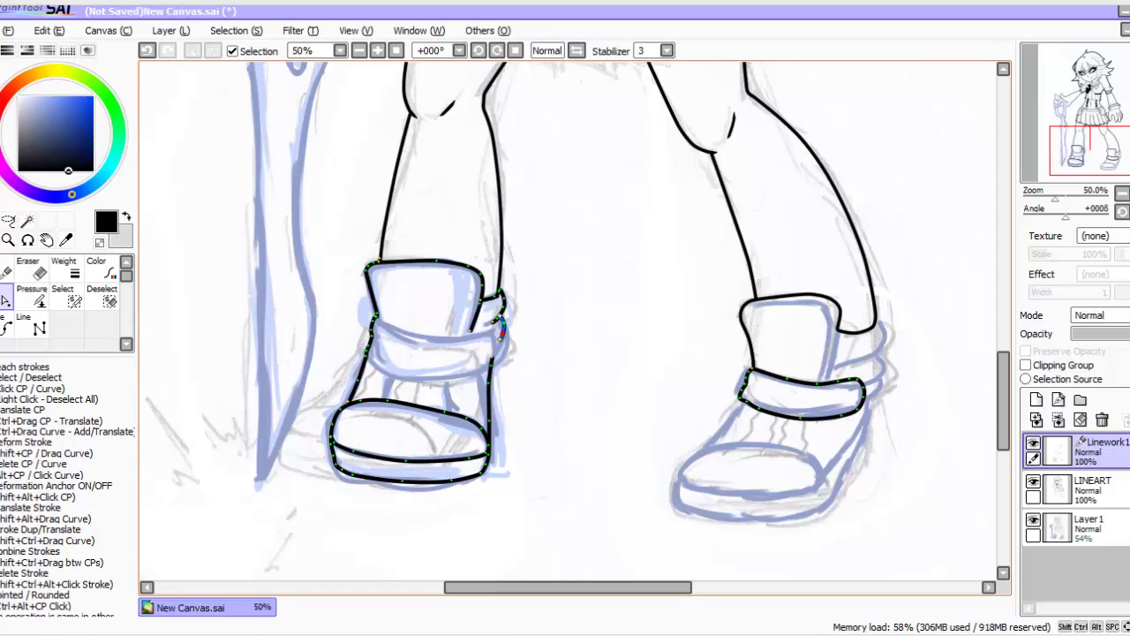
ctrl+alt+click(371, 296)
ctrl+alt+click(360, 375)
ctrl+alt+click(503, 326)
Step: Ink a wider strap on the left-hand boot, plus new strokes for the cuff and the shoe's front edge
click(5, 325)
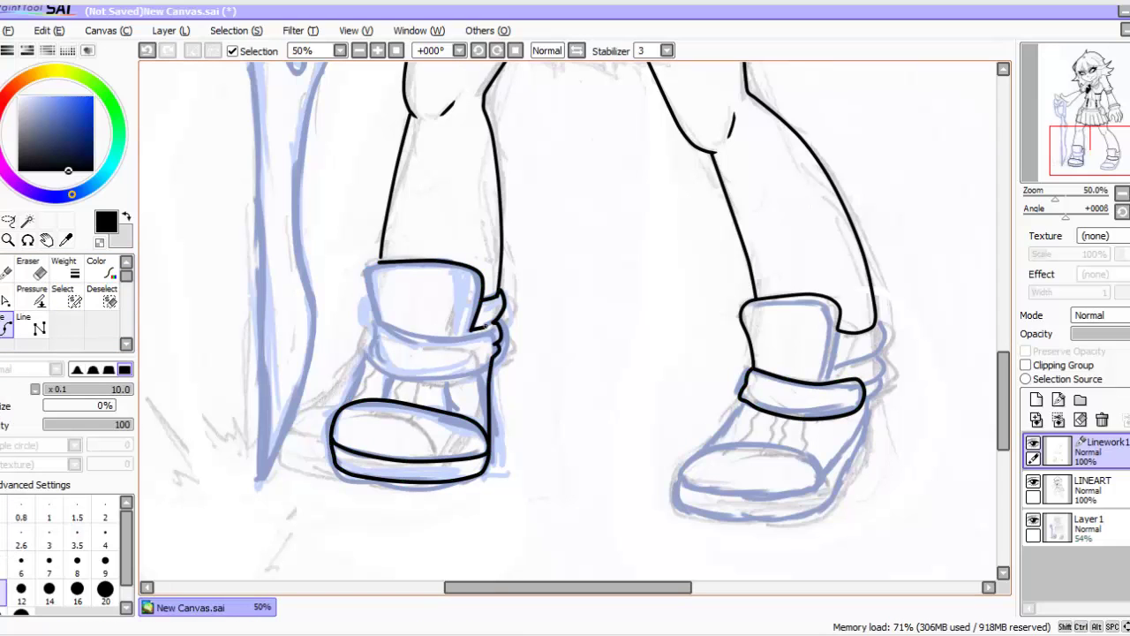
click(430, 377)
click(386, 365)
click(357, 342)
key(ctrl+z)
click(357, 343)
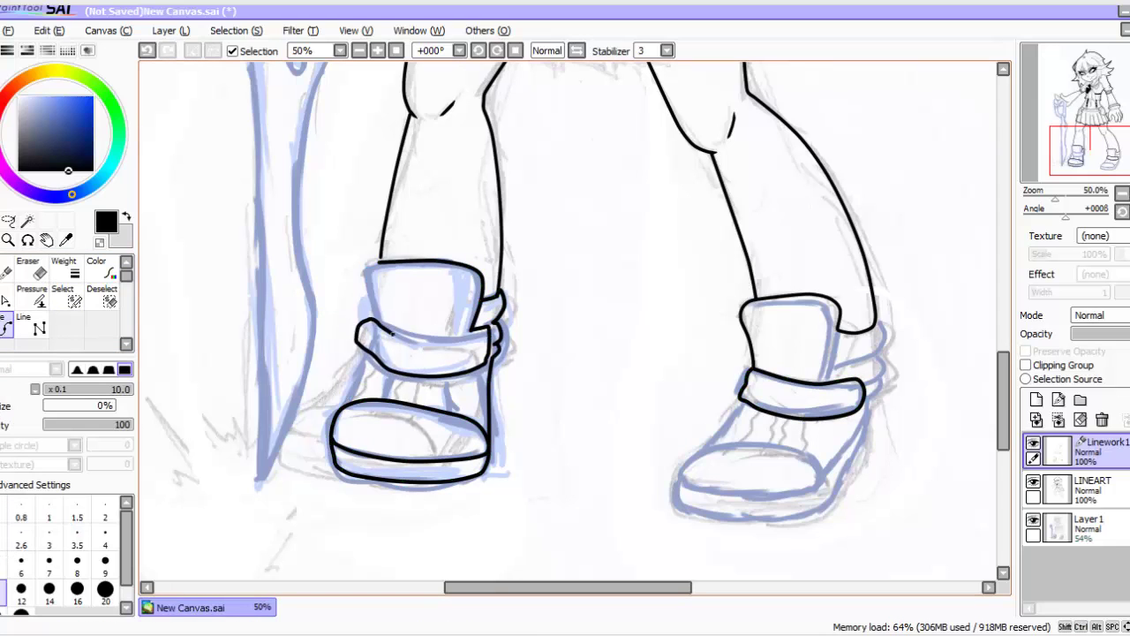
key(ctrl+y)
key(ctrl+y)
key(ctrl+y)
key(ctrl+y)
key(ctrl+y)
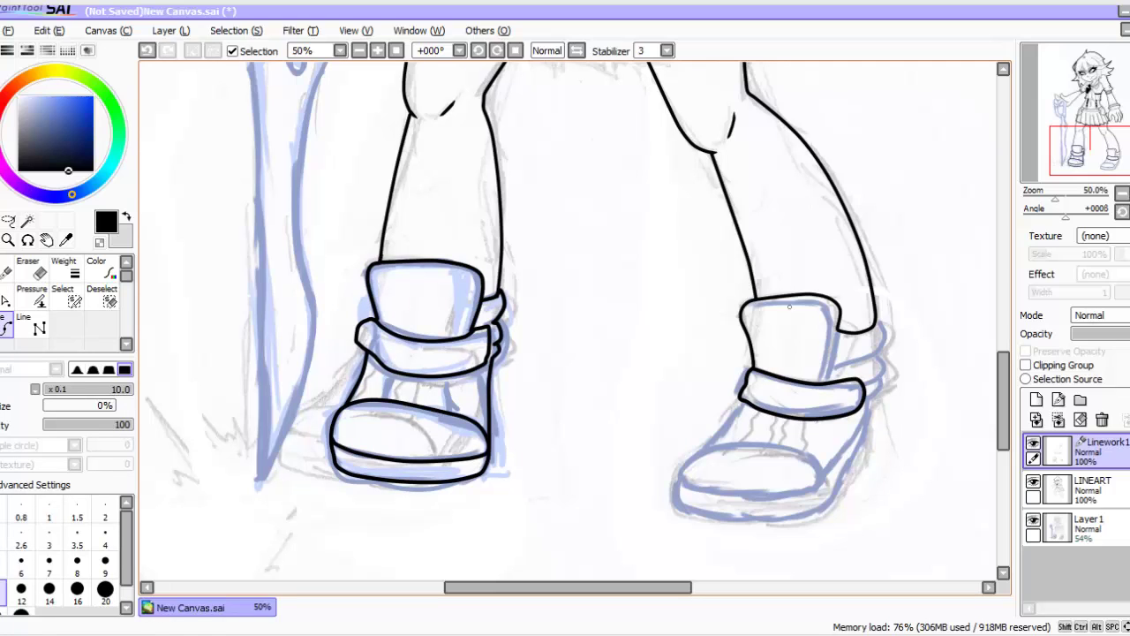
Step: Ink the rear edge of the right-hand boot's cuff and the folds behind it
key(ctrl+y)
key(ctrl+y)
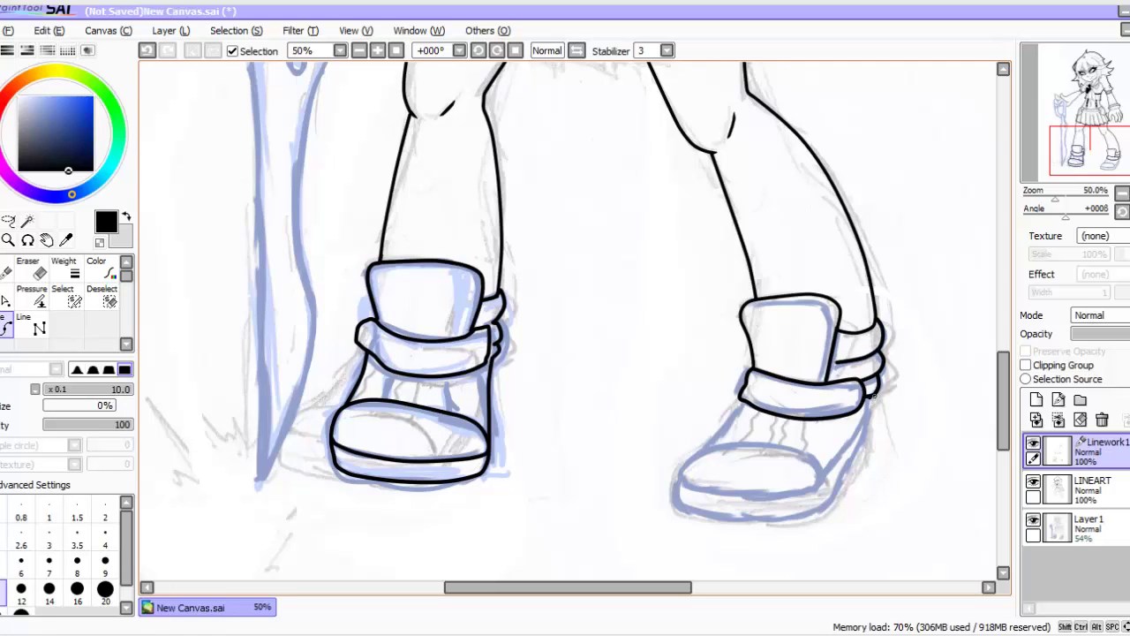
key(ctrl+y)
Step: Ink the right-hand boot's heel edge, toe cap, sole and the shoe sides below the strap
key(ctrl+y)
key(ctrl+y)
key(ctrl+y)
key(ctrl+y)
key(ctrl+y)
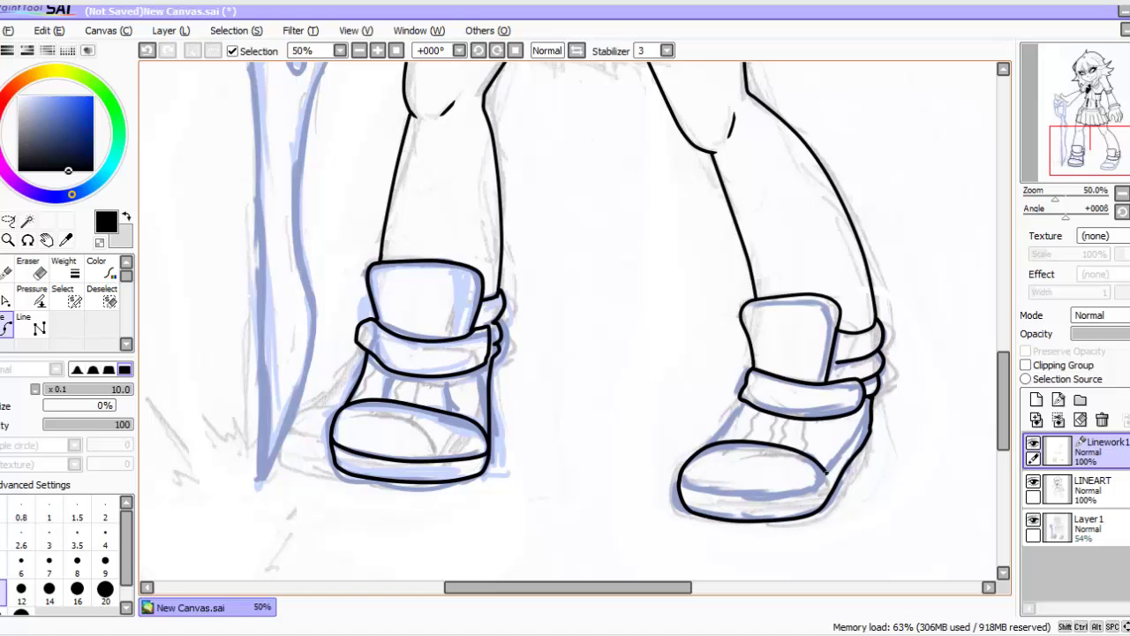
key(ctrl+y)
key(ctrl+y)
key(ctrl+y)
key(ctrl+y)
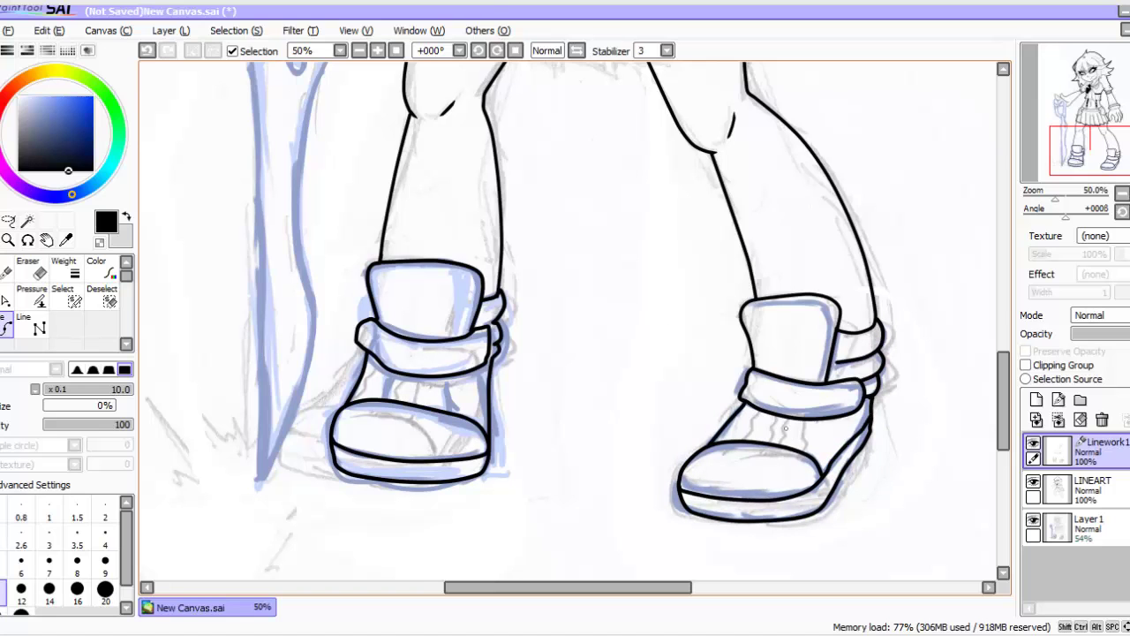
Step: Ink the blade edge nearest the character from the neck down to the weapon's tip
scroll(991, 394, up, 3)
scroll(991, 394, down, 1)
scroll(574, 322, up, 3)
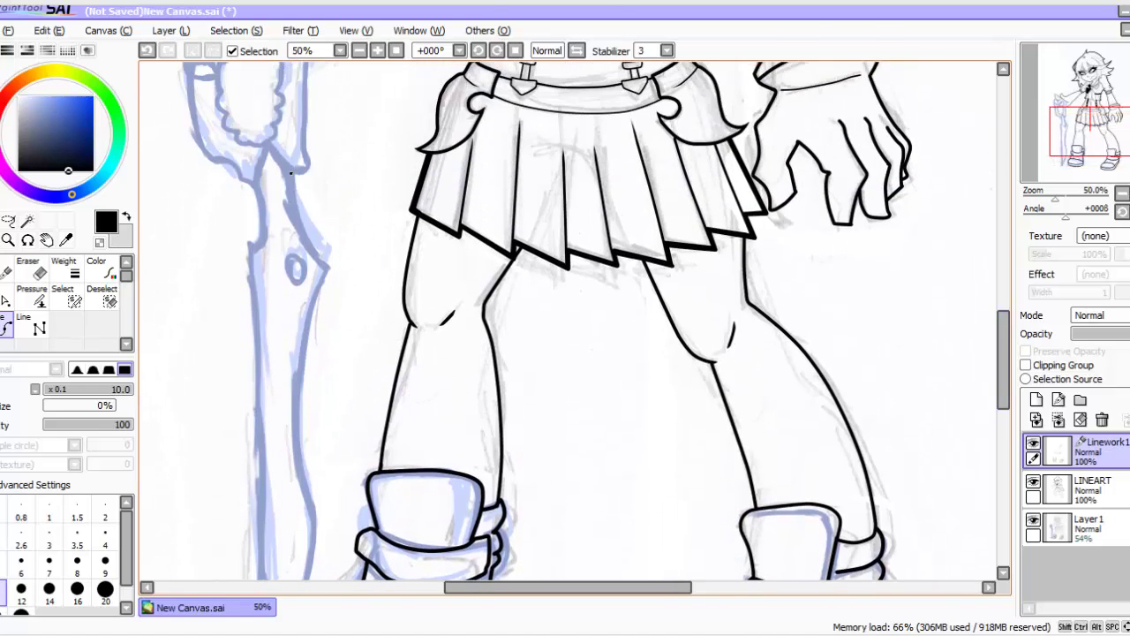
key(ctrl+y)
key(ctrl+y)
key(ctrl+y)
key(ctrl+y)
key(ctrl+y)
key(ctrl+y)
key(ctrl+y)
scroll(574, 321, down, 5)
click(312, 416)
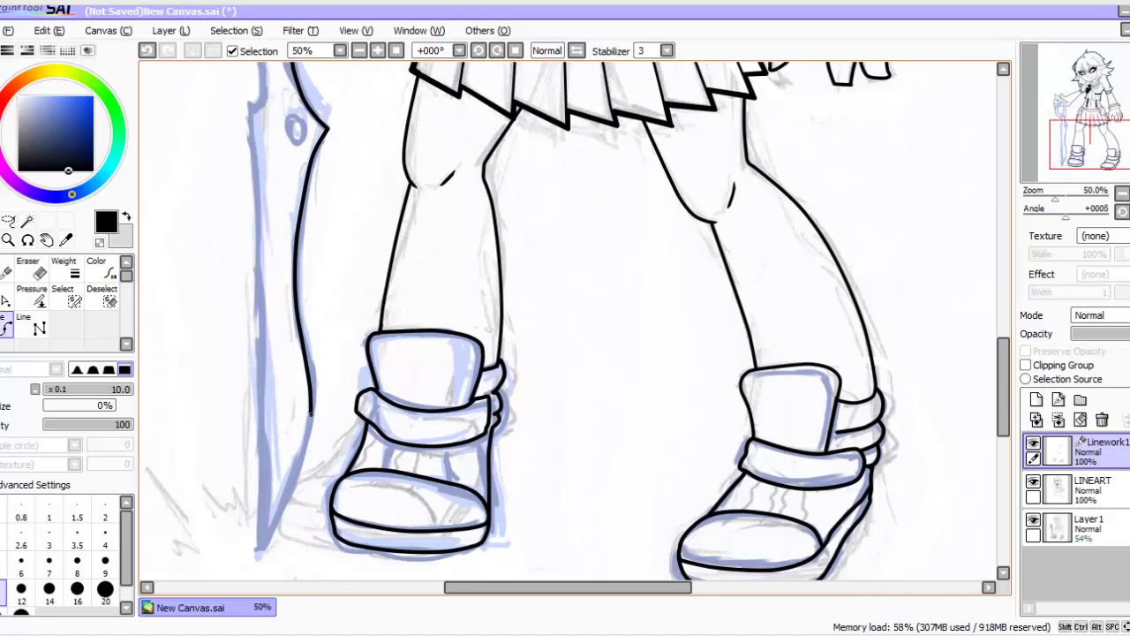
click(286, 501)
click(263, 552)
Step: Ink the blade's outer edge from the tip up past the notch to the pointed neck
click(261, 368)
click(259, 284)
scroll(574, 321, up, 6)
click(249, 268)
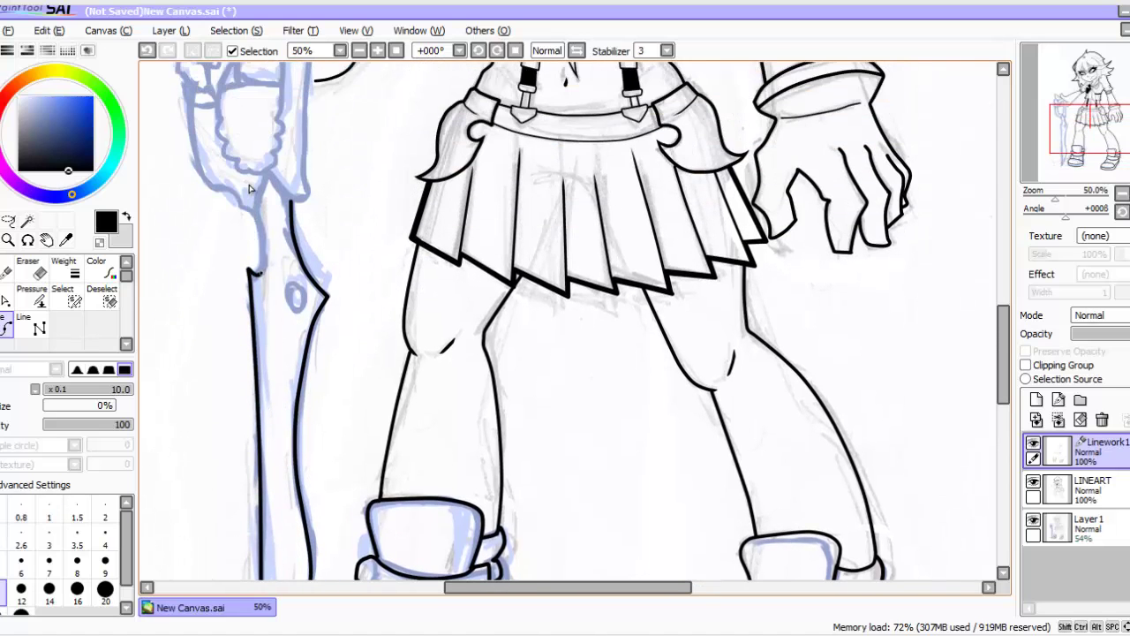
key(ctrl+y)
key(ctrl+y)
key(ctrl+y)
key(ctrl+y)
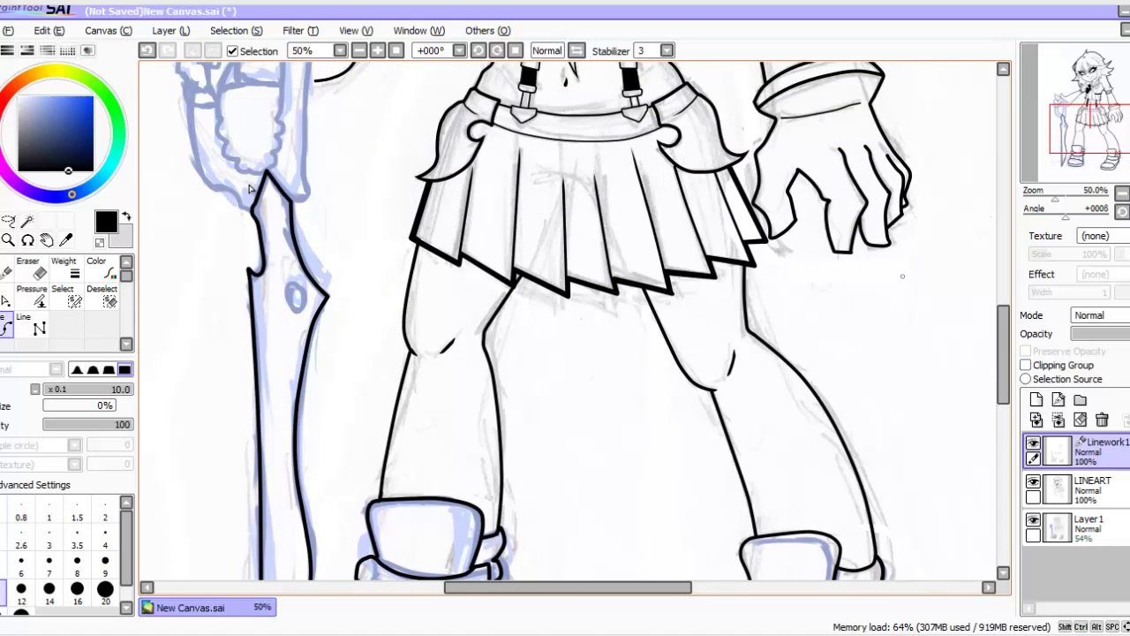
Step: Ink the fingers of the hand resting on the weapon, including the fingertip inside the handle opening
scroll(250, 188, up, 5)
key(ctrl+y)
key(ctrl+y)
key(ctrl+y)
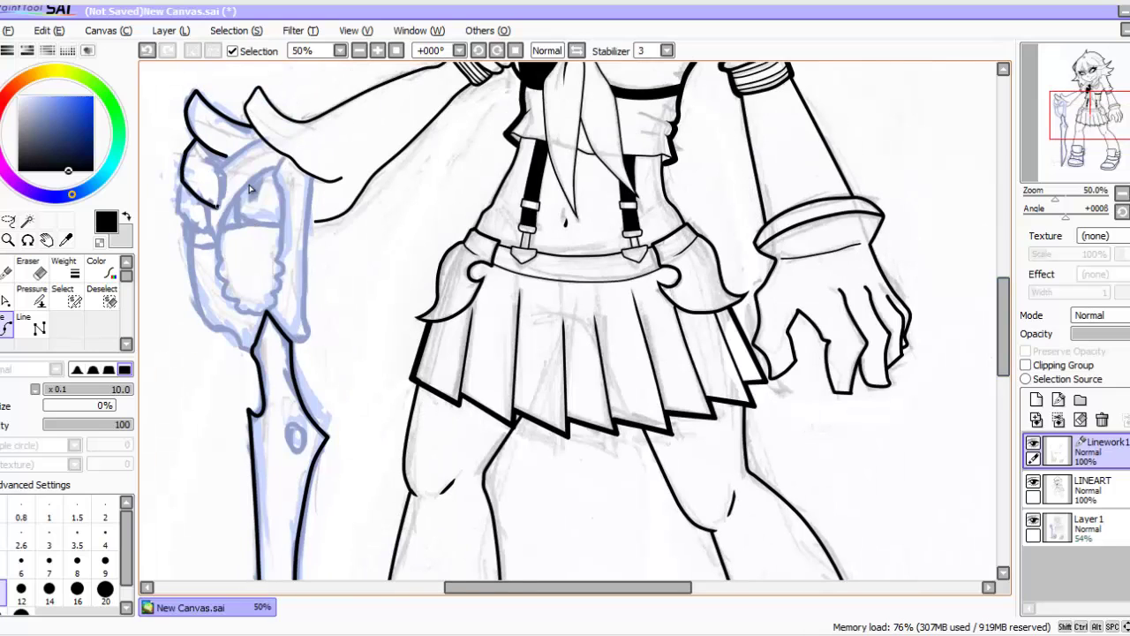
key(ctrl+y)
key(ctrl+y)
key(ctrl+y)
key(ctrl+y)
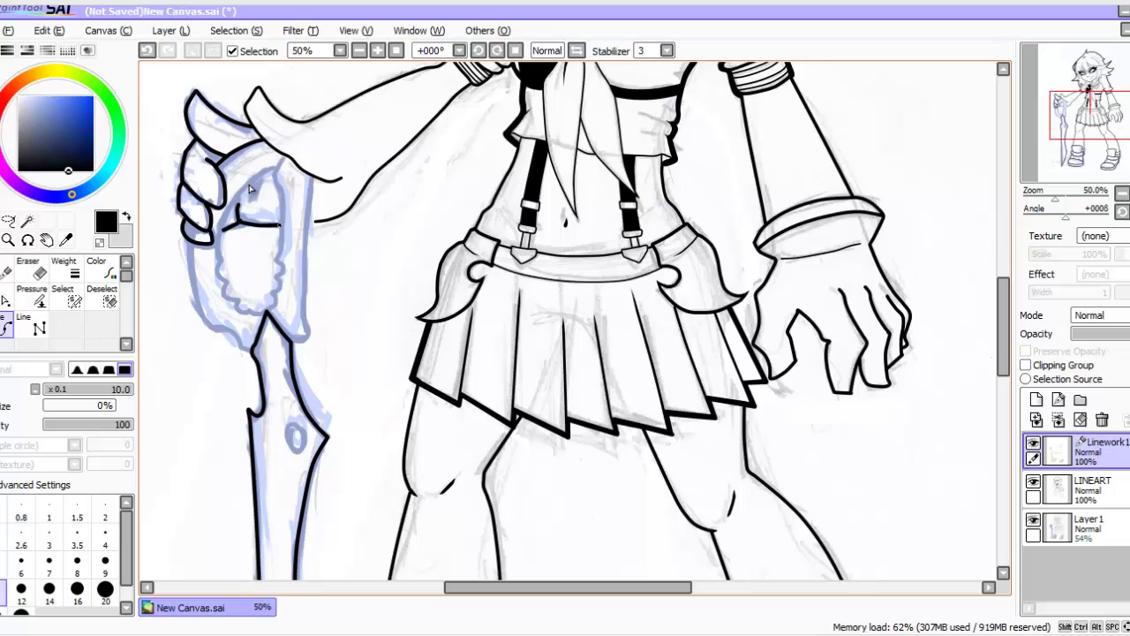
Step: Ink the weapon handle's outer outline on both sides and the arch over its opening
key(ctrl+y)
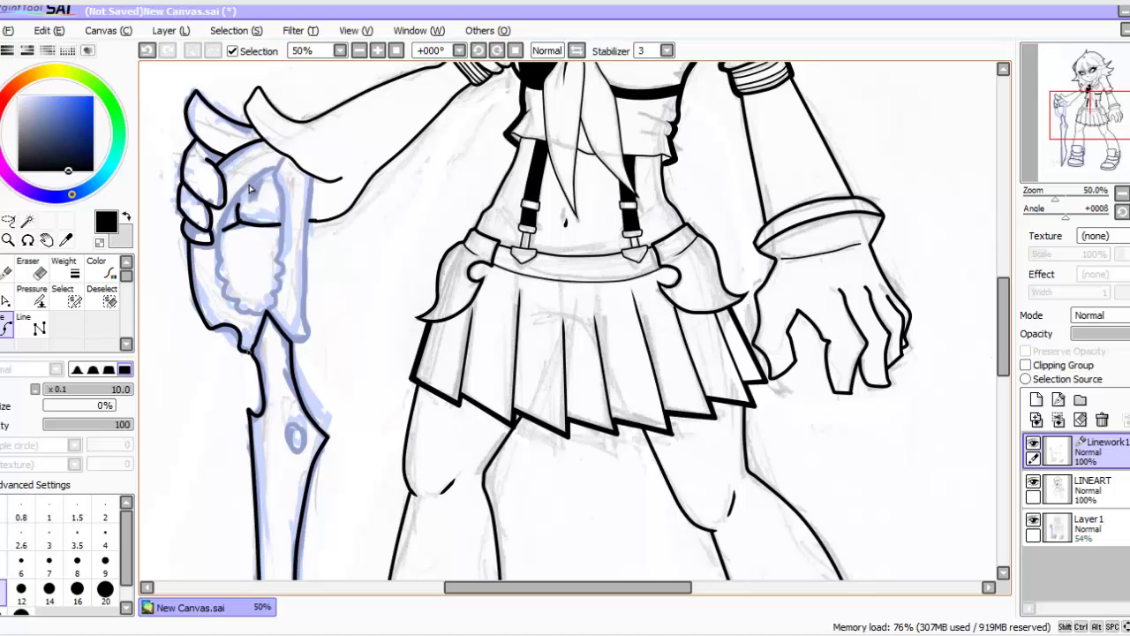
key(ctrl+y)
key(ctrl+y)
key(ctrl+y)
key(ctrl+y)
key(ctrl+y)
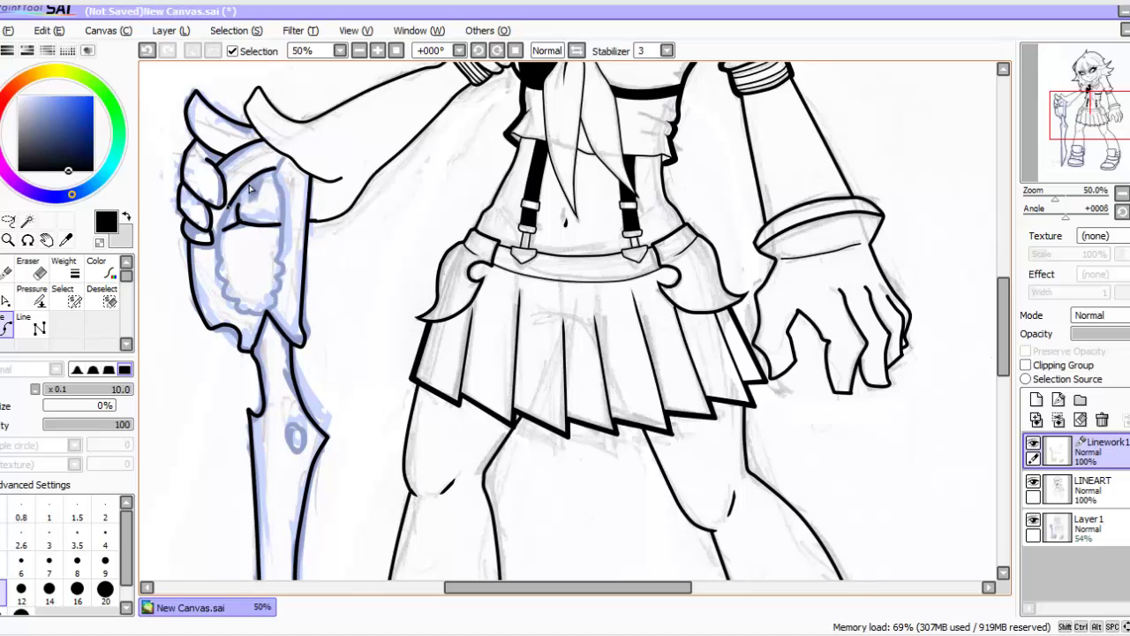
Step: Ink the scalloped inner opening of the handle and two small round holes on the blade
key(ctrl+y)
key(ctrl+y)
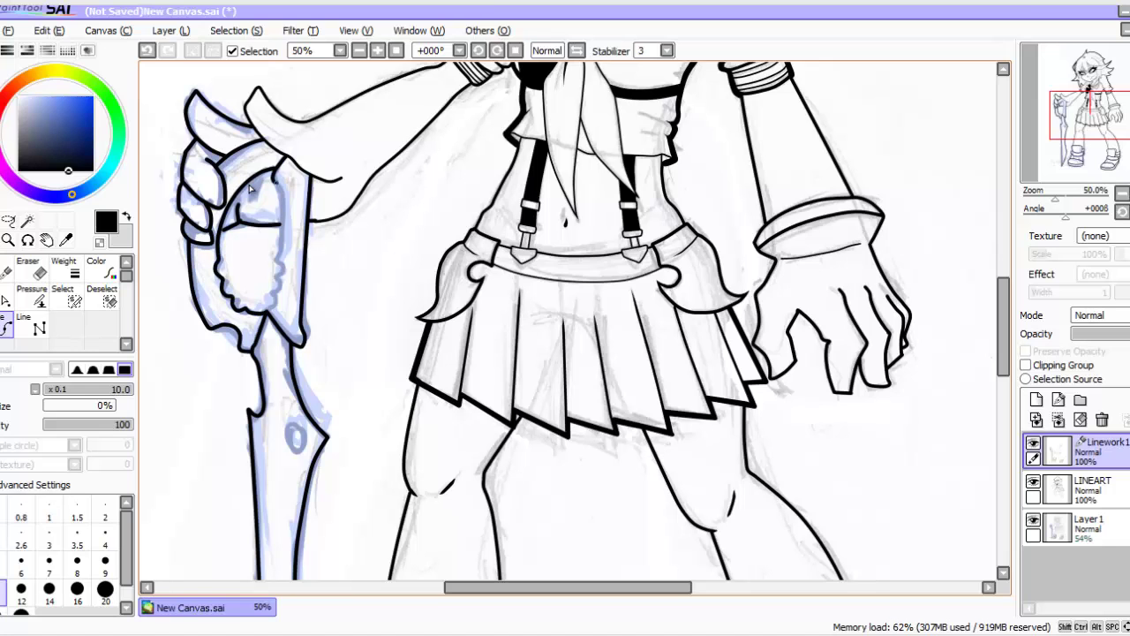
key(ctrl+y)
key(ctrl+y)
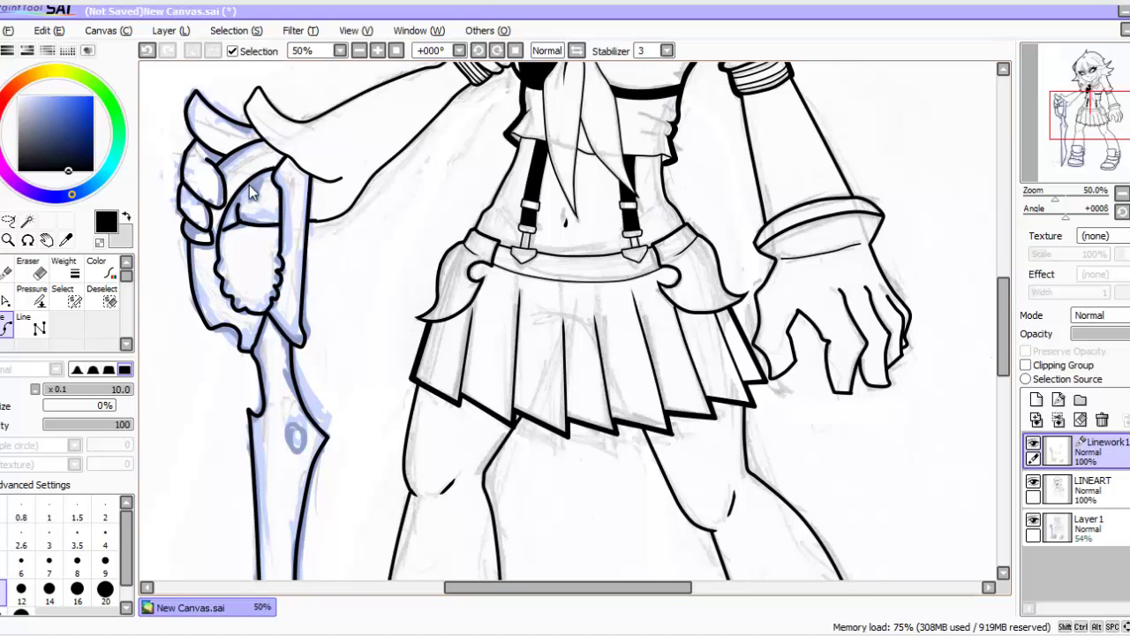
scroll(249, 189, down, 10)
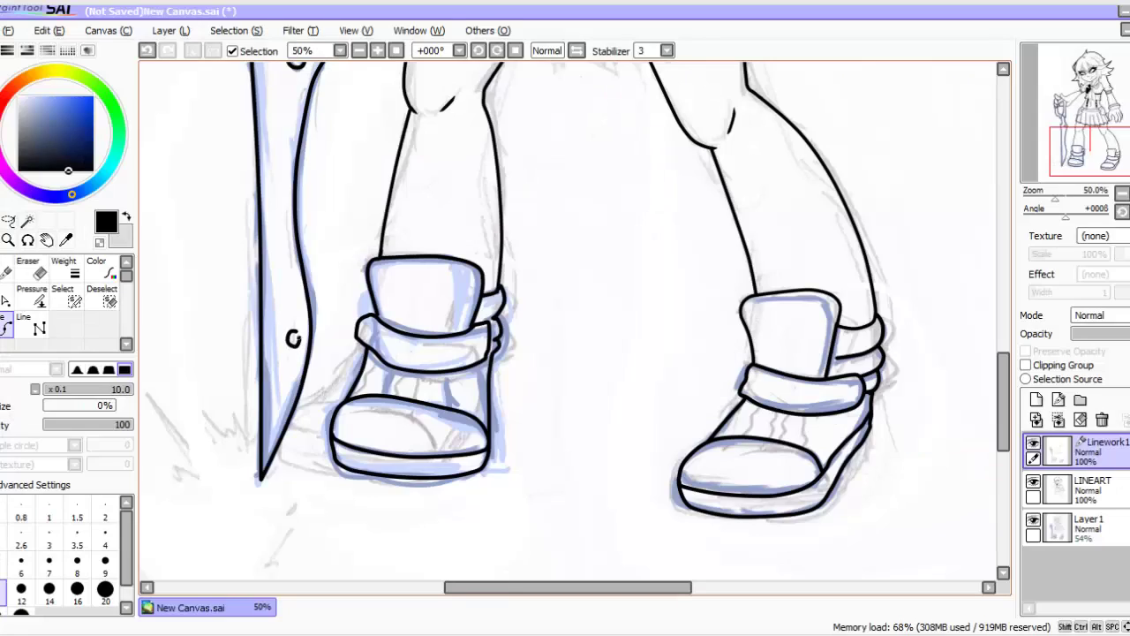
click(298, 335)
Step: Thin the strokes of the fingers resting on the weapon with the Weight tool at size 8
scroll(299, 335, up, 10)
click(63, 269)
click(49, 559)
click(190, 113)
click(77, 558)
click(190, 113)
click(185, 166)
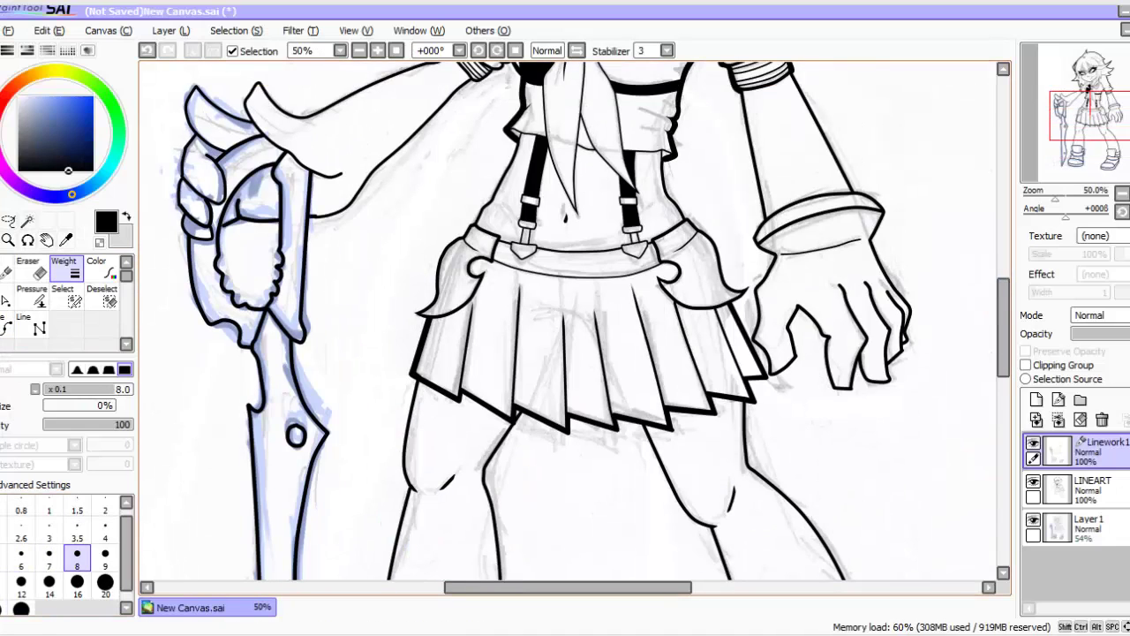
click(252, 219)
Step: Hide the sketch layer Layer1 and review the finished line art on the whole canvas
click(1033, 521)
key(Home)
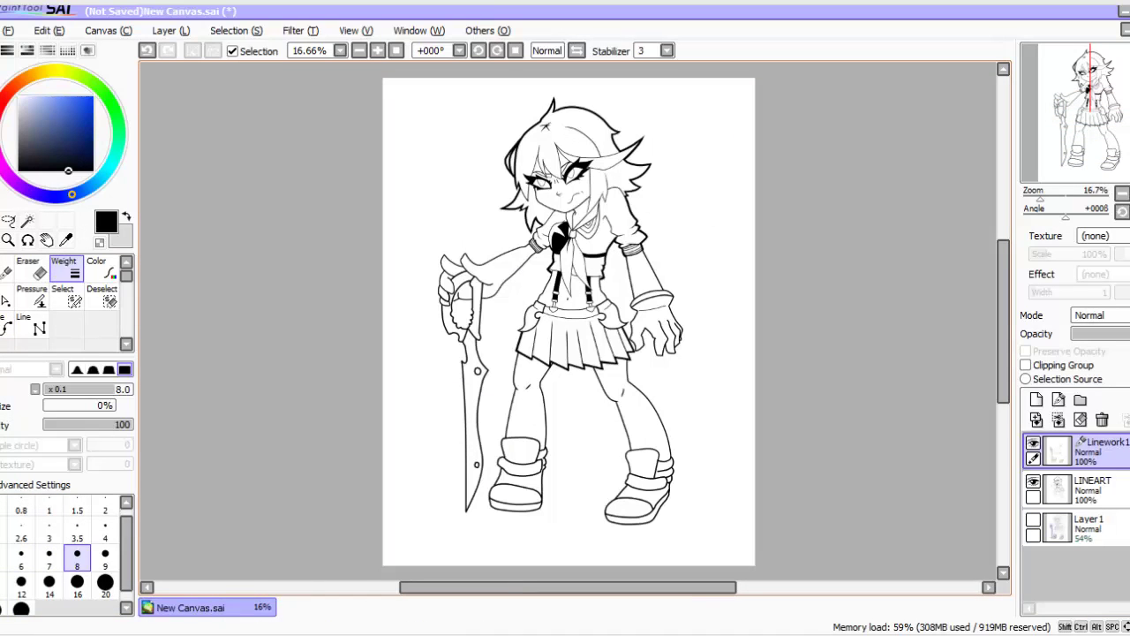
key(Page_Up)
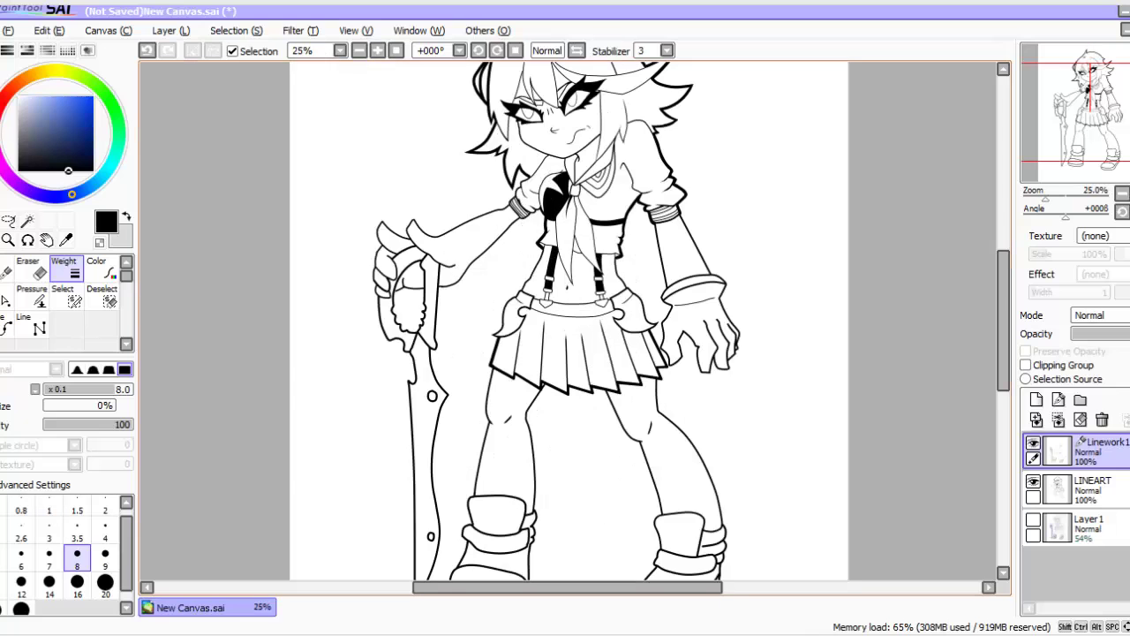
Step: Thicken the outlines of the weapon and the left-hand boot with the Weight tool at size 16
click(77, 585)
click(412, 494)
click(434, 468)
click(394, 296)
click(438, 309)
click(431, 394)
scroll(432, 397, down, 3)
click(494, 444)
click(491, 461)
click(489, 500)
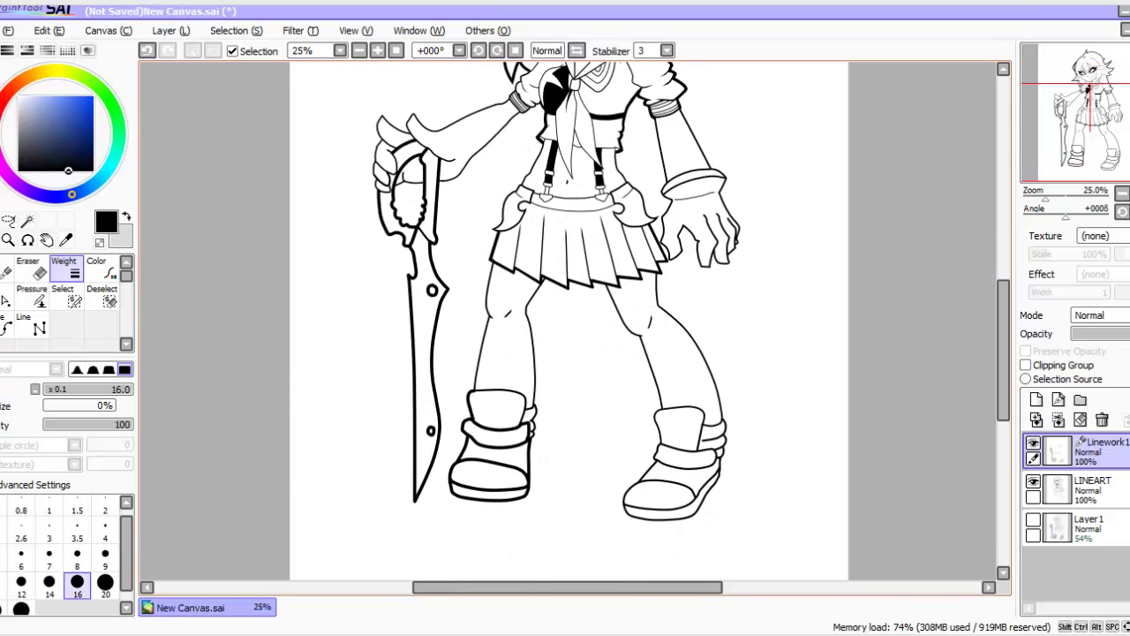
Step: Thicken the strokes of the right-hand boot and its straps to match at weight 16
click(499, 390)
click(688, 468)
click(658, 519)
click(703, 435)
click(724, 433)
Step: Touch up the cuff lines of the right-hand boot with the Curve tool at size 16 and review the whole canvas
drag(1003, 350, 1004, 391)
scroll(567, 324, up, 2)
click(5, 324)
click(77, 591)
click(837, 376)
click(836, 353)
drag(807, 344, 752, 415)
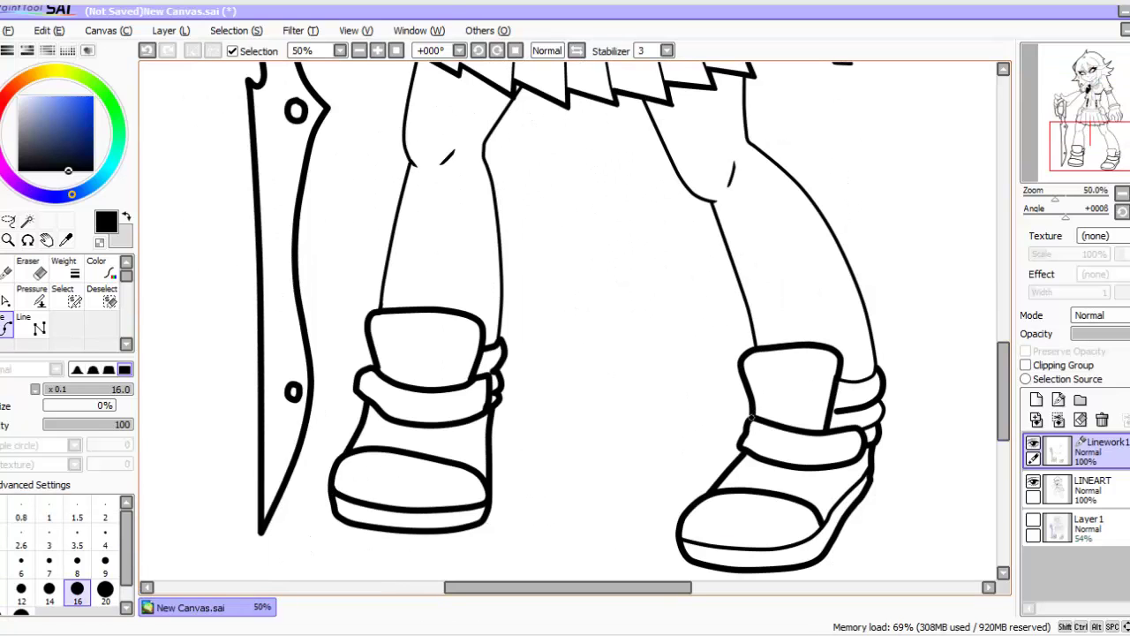
drag(1003, 390, 1003, 291)
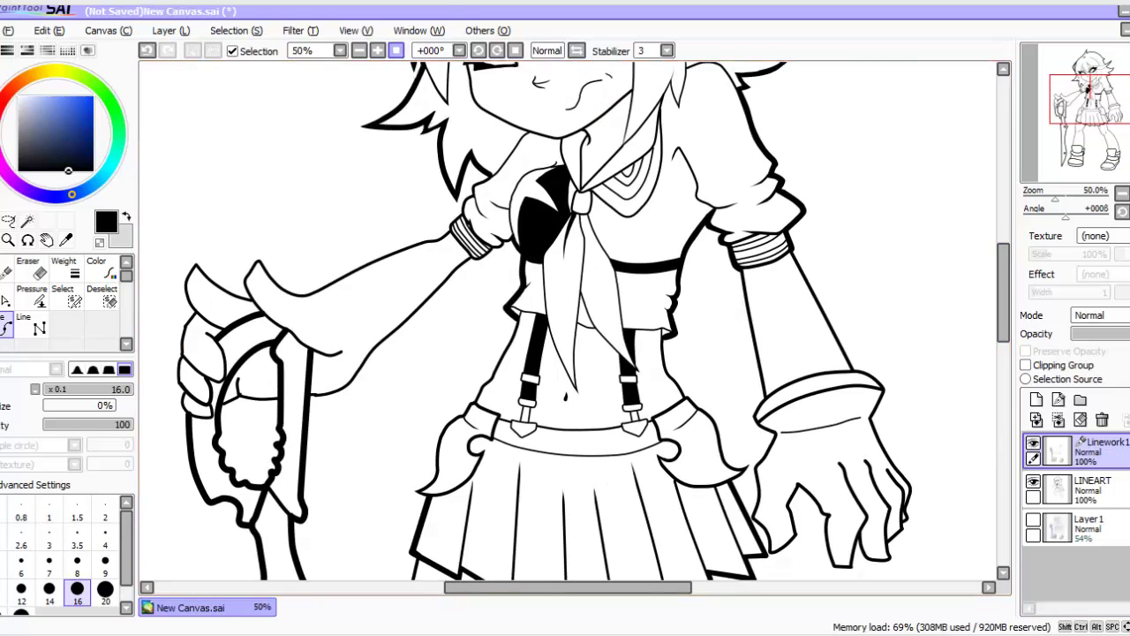
click(396, 50)
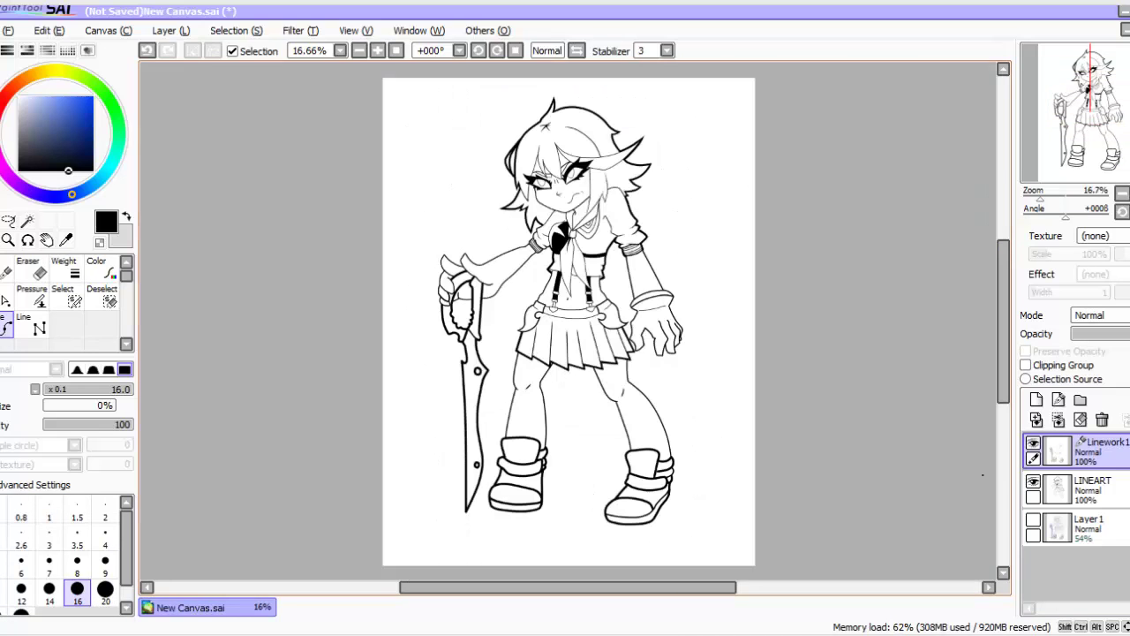
Step: Rasterize the Linework1 layer and sharpen the weapon's lower tip with the Eraser at size 9
click(171, 30)
click(265, 233)
click(378, 50)
click(378, 51)
click(378, 50)
click(378, 50)
drag(568, 587, 499, 587)
click(32, 297)
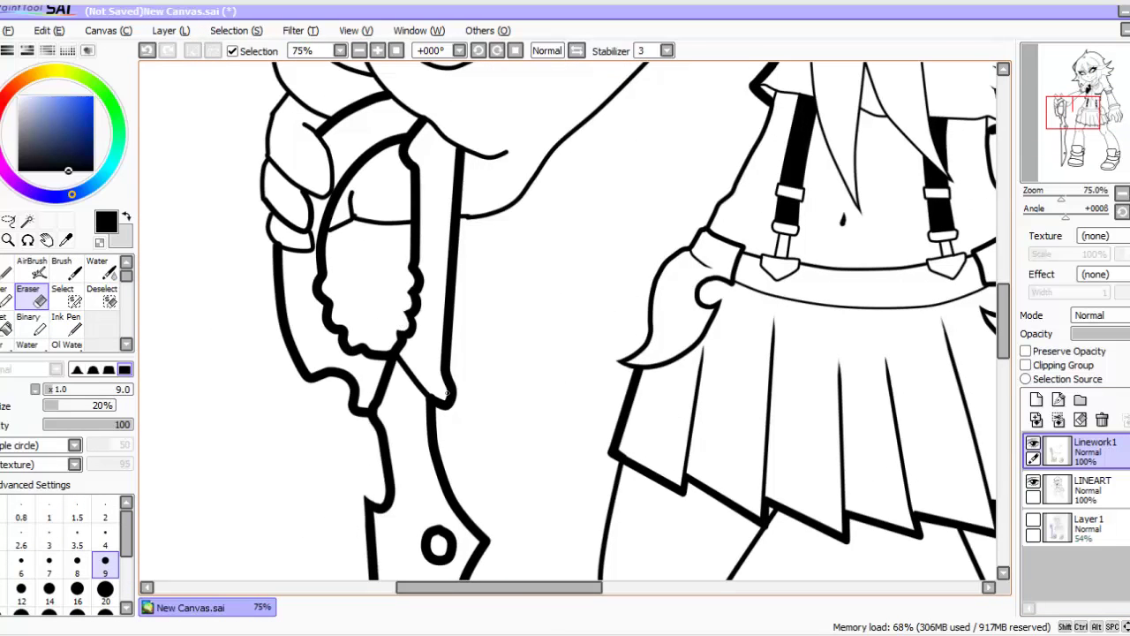
scroll(443, 265, down, 5)
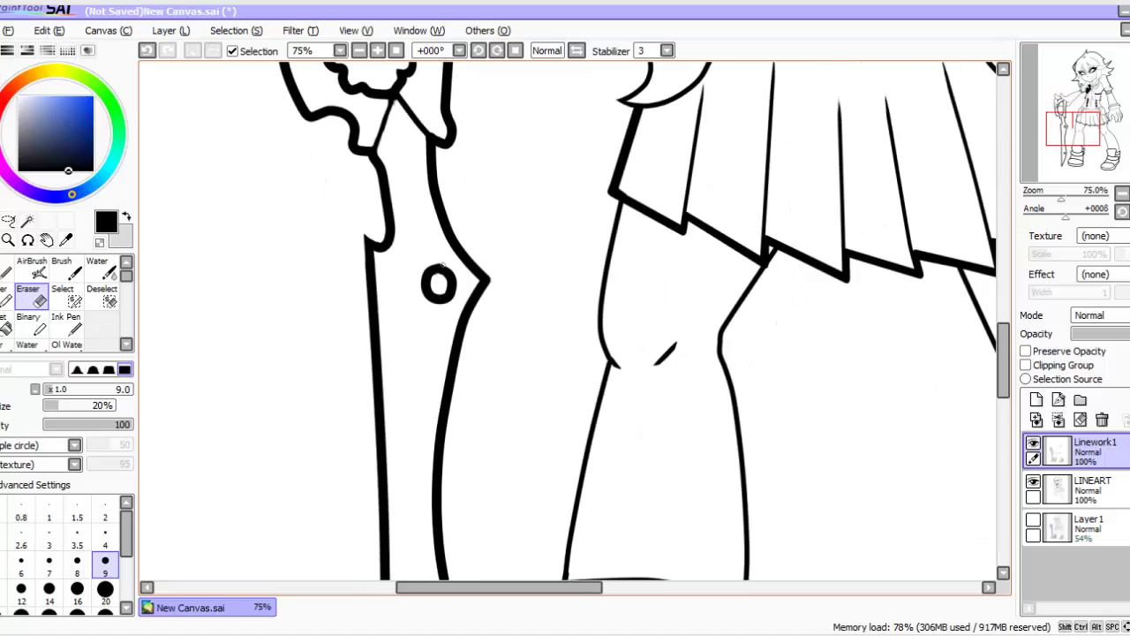
scroll(498, 277, down, 6)
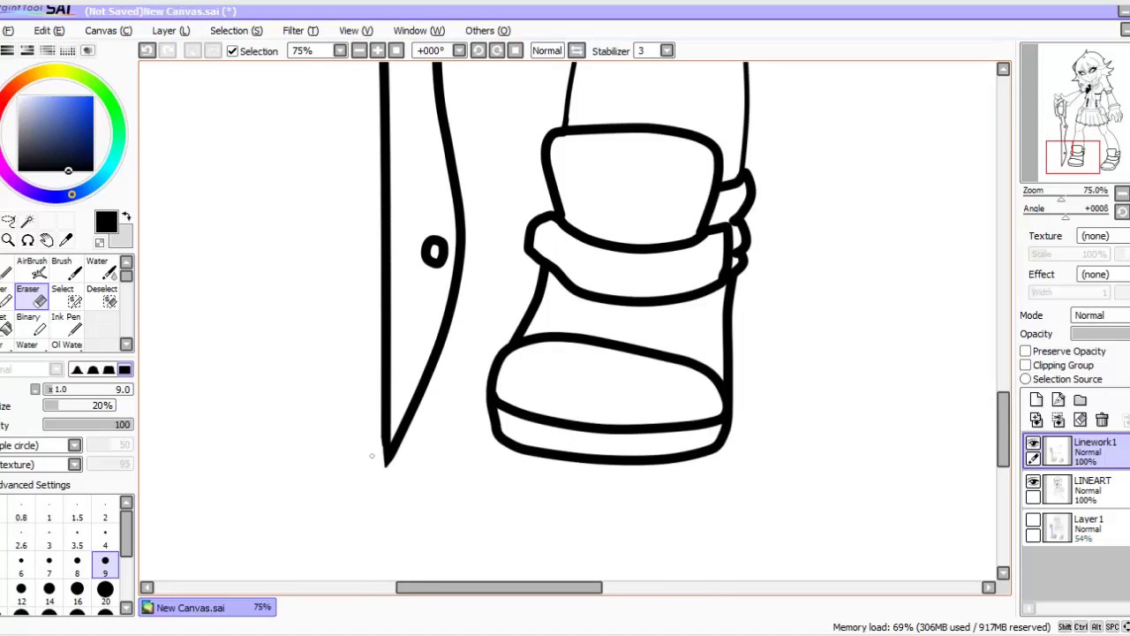
key(ctrl+z)
drag(406, 445, 371, 470)
Step: Thin the line above the left-hand boot's sole with the Eraser and merge the Linework1 layer into LINEART
drag(568, 418, 582, 422)
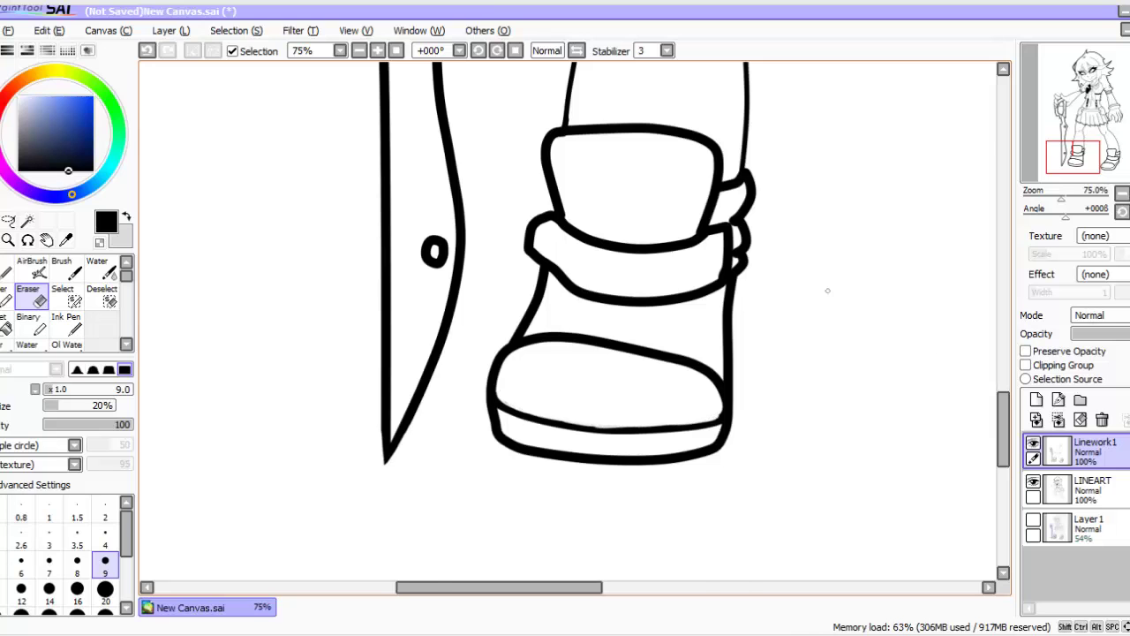
scroll(828, 290, up, 10)
click(396, 50)
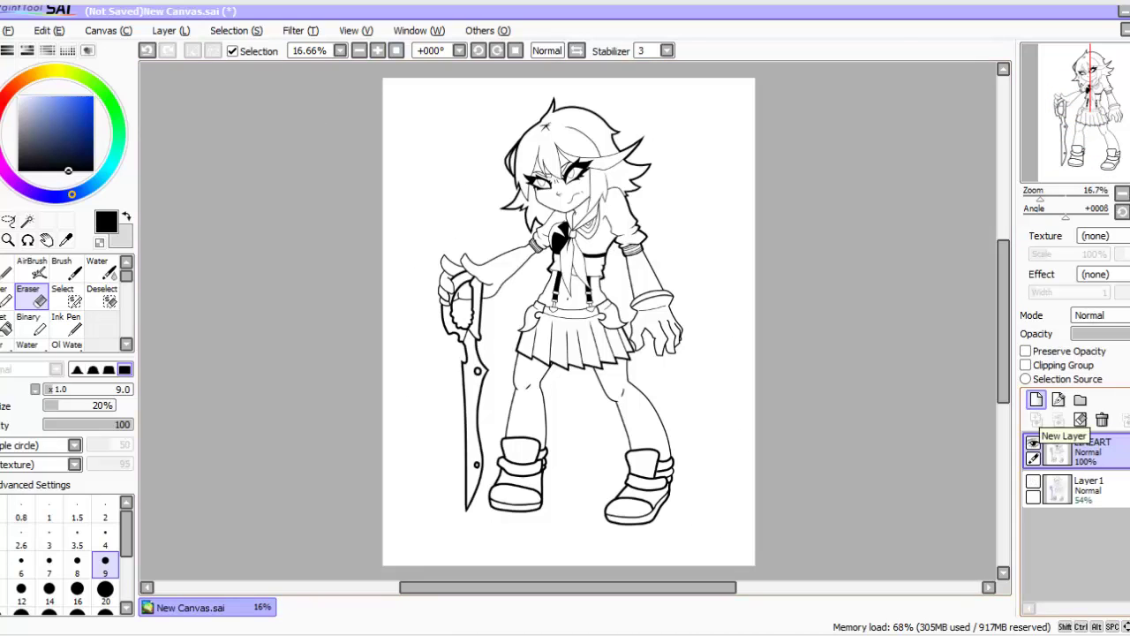
Step: Fill the small gap between the jaw and the hair strand beside the neck with black using the Brush at size 7
click(378, 50)
click(378, 51)
click(359, 50)
click(66, 268)
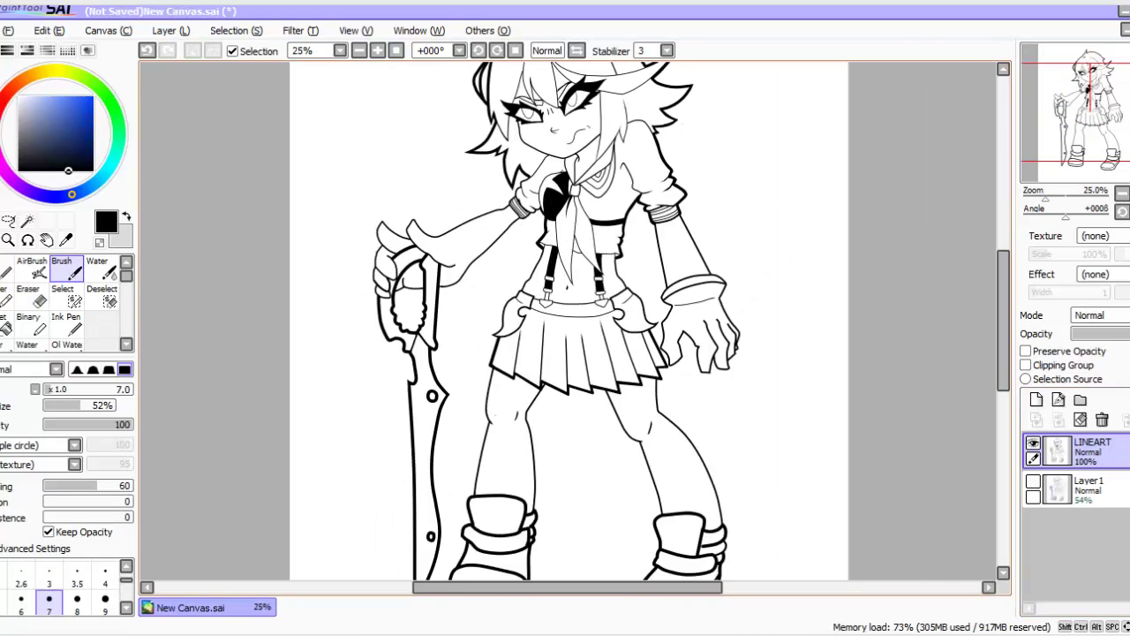
scroll(575, 320, up, 4)
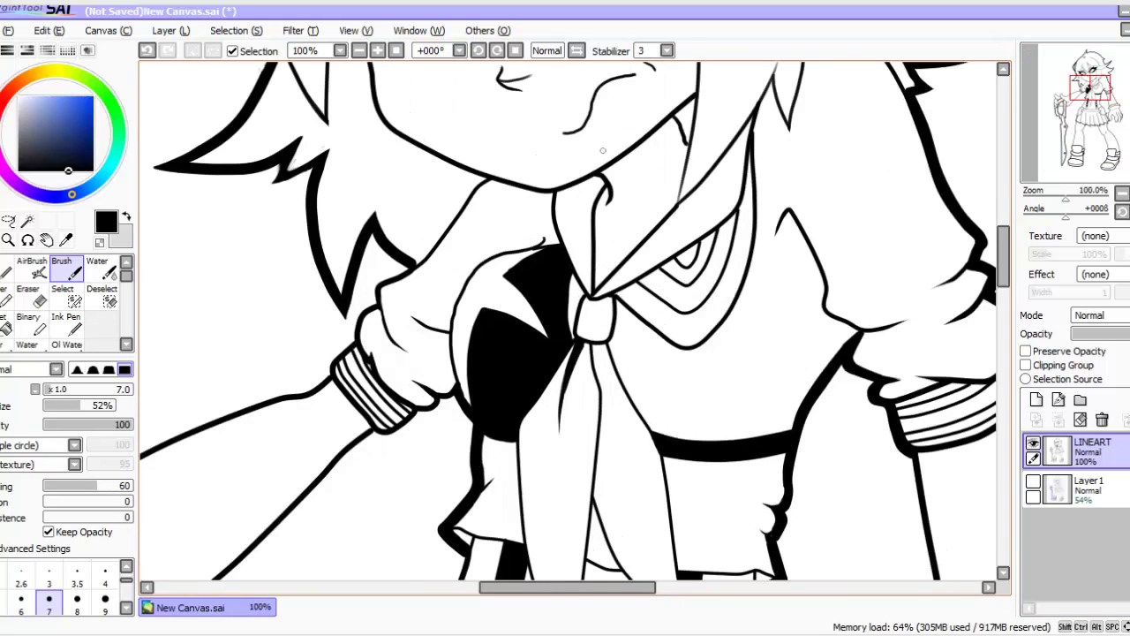
mouse_move(679, 113)
mouse_down()
mouse_move(685, 145)
mouse_move(647, 139)
mouse_move(679, 126)
mouse_move(679, 204)
mouse_up()
Step: Add a new linework layer and ink two stripes along the right-hand collar flap with the Curve tool at size 4
click(1058, 400)
click(105, 535)
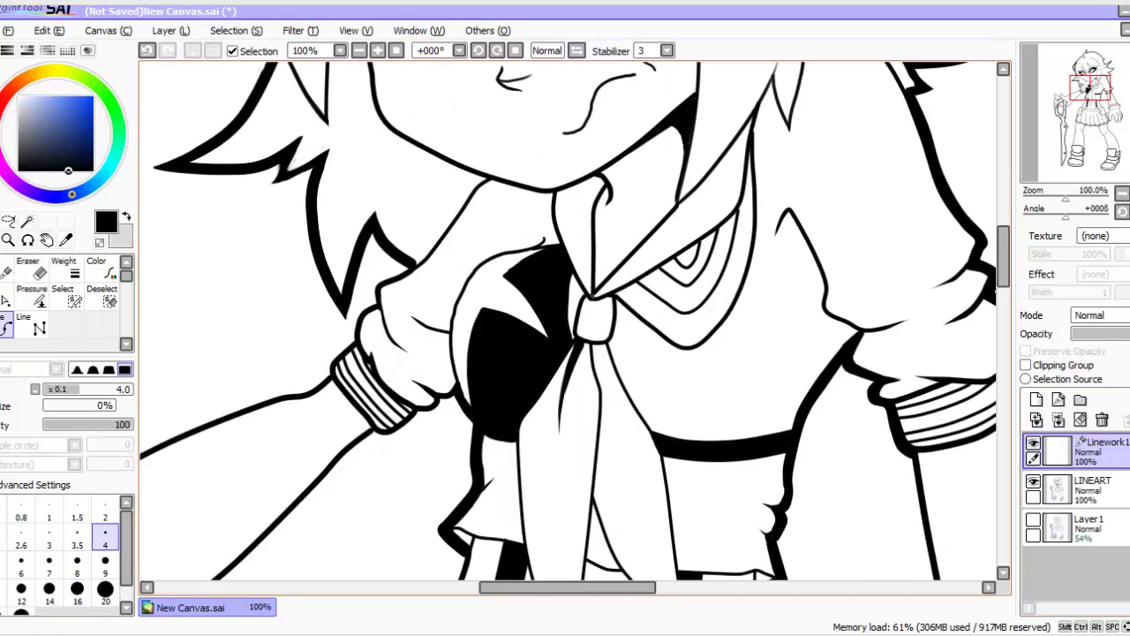
click(592, 296)
click(645, 258)
click(697, 215)
click(722, 186)
click(735, 144)
click(597, 295)
click(718, 202)
double_click(742, 131)
Step: Ink two matching stripes down the left-hand collar flap to the knot and view the whole drawing
click(559, 191)
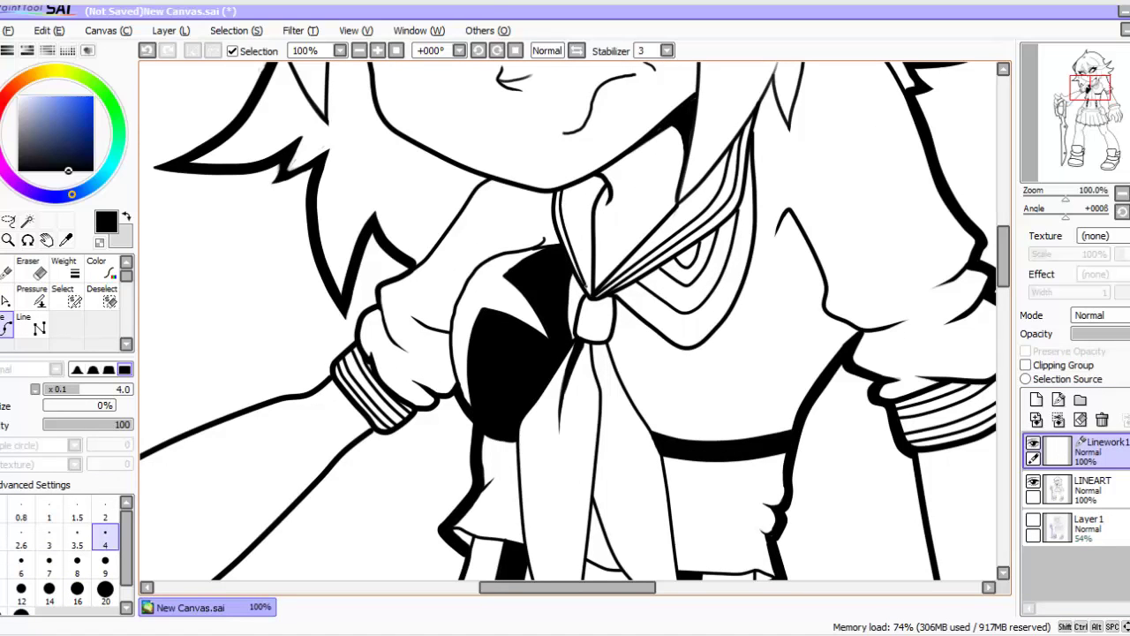
double_click(588, 292)
click(571, 187)
click(587, 277)
double_click(589, 291)
key(Home)
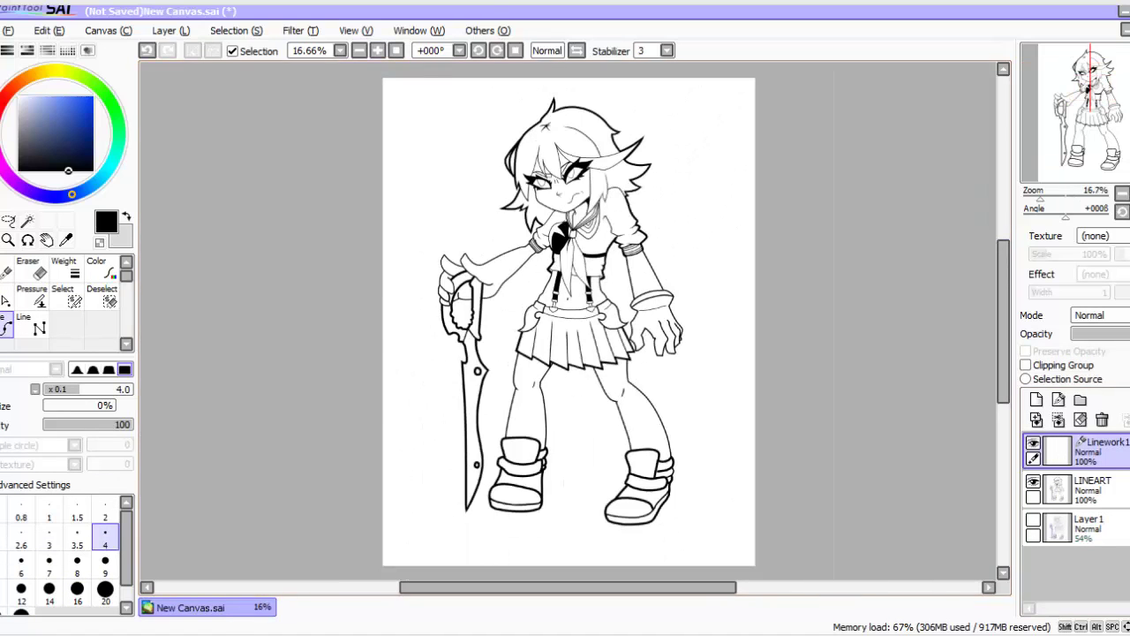
Step: Merge the Linework1 layer into LINEART and sign the drawing above the forearm with the Ink Pen at size 9
click(170, 31)
click(203, 221)
click(66, 324)
scroll(569, 322, up, 1)
click(105, 549)
mouse_move(458, 206)
mouse_down()
mouse_move(450, 219)
mouse_move(481, 211)
mouse_up()
drag(454, 205, 483, 200)
click(396, 51)
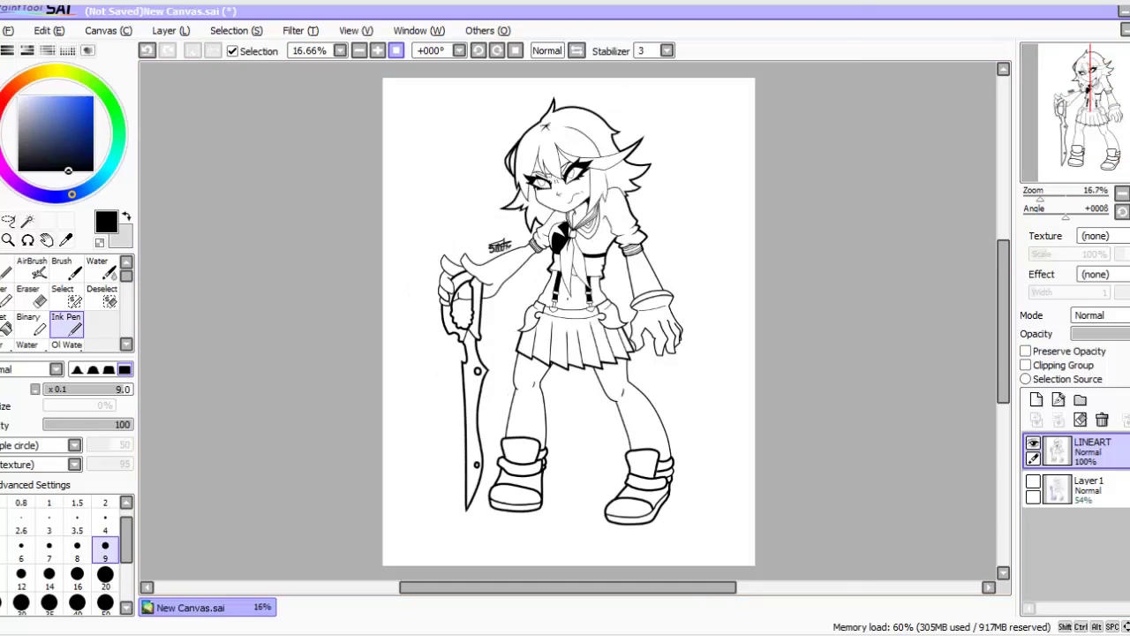